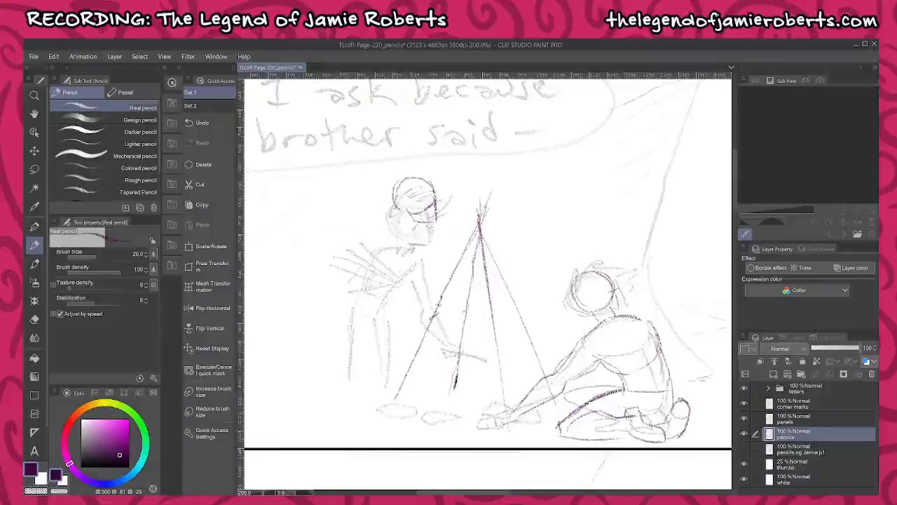
- Sketch the shoulders and rounded upper chest of the standing figure beneath its head, following the faint thumbnail
left_click_drag(372, 224, 380, 236)
left_click_drag(376, 258, 436, 247)
mouse_move(381, 237)
left_mouse_down()
mouse_move(364, 255)
mouse_move(417, 272)
left_mouse_up()
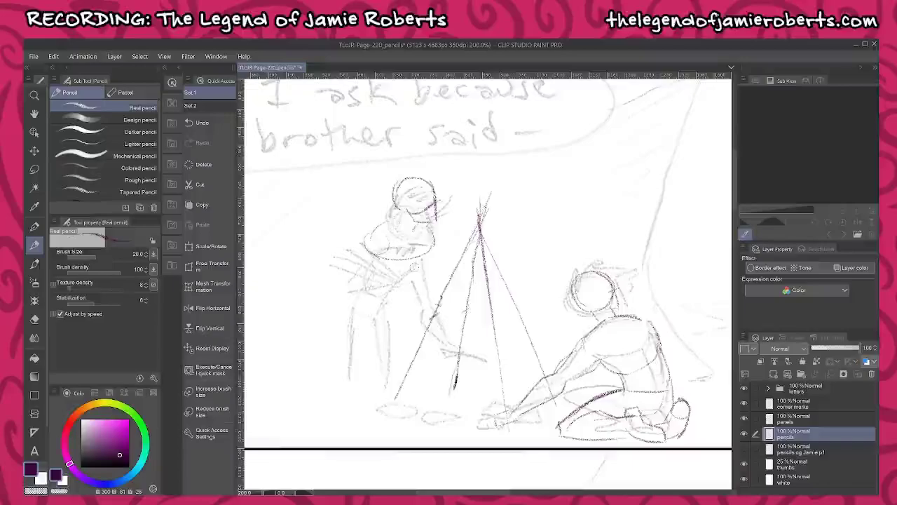
- Draw the standing figure's hands gripping the top of the crossed poles and connect both arms back to the shoulders
mouse_move(454, 241)
left_mouse_down()
mouse_move(463, 221)
mouse_move(486, 216)
left_mouse_up()
mouse_move(454, 250)
left_mouse_down()
mouse_move(481, 195)
mouse_move(486, 237)
left_mouse_up()
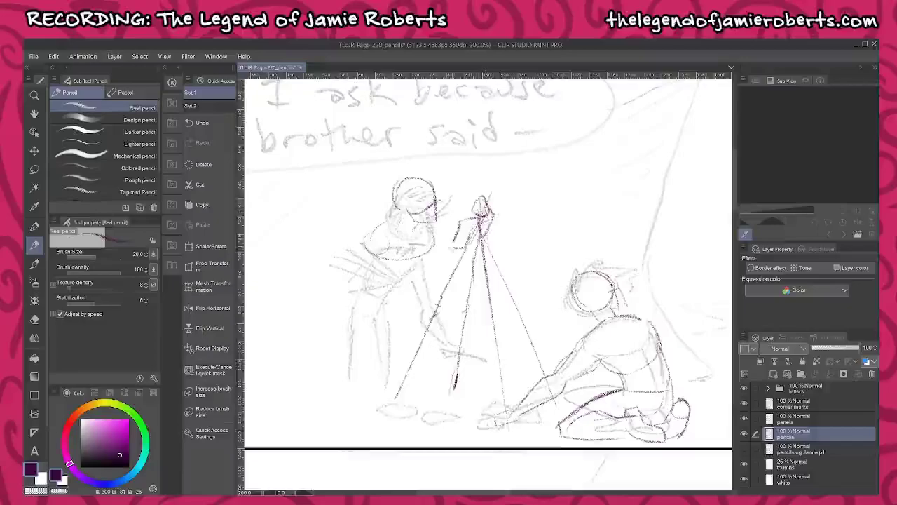
left_click_drag(454, 243, 446, 248)
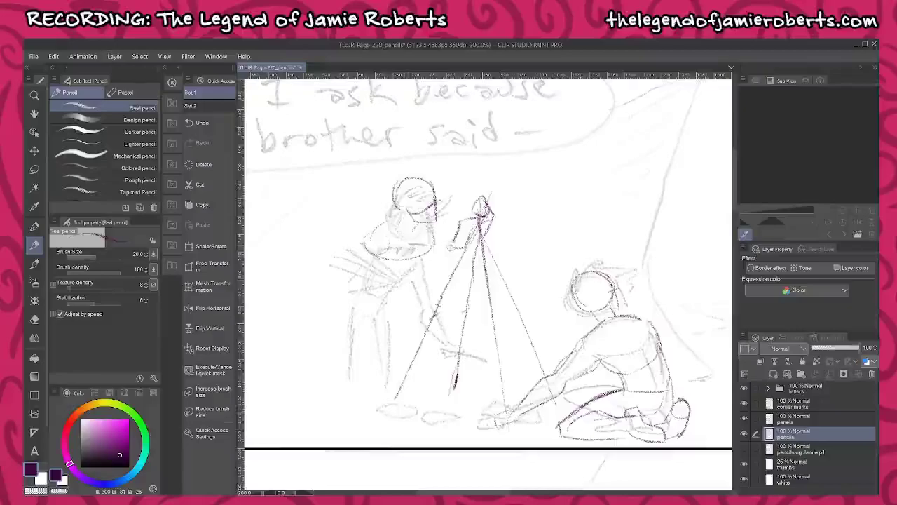
mouse_move(380, 260)
left_mouse_down()
mouse_move(416, 283)
mouse_move(454, 245)
mouse_move(410, 278)
left_mouse_up()
mouse_move(448, 244)
left_mouse_down()
mouse_move(411, 257)
mouse_move(388, 240)
left_mouse_up()
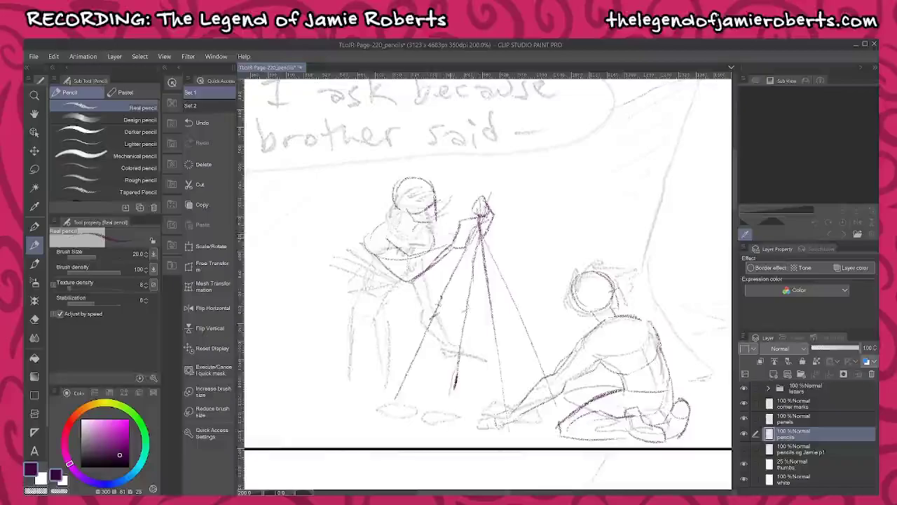
left_click_drag(482, 243, 461, 270)
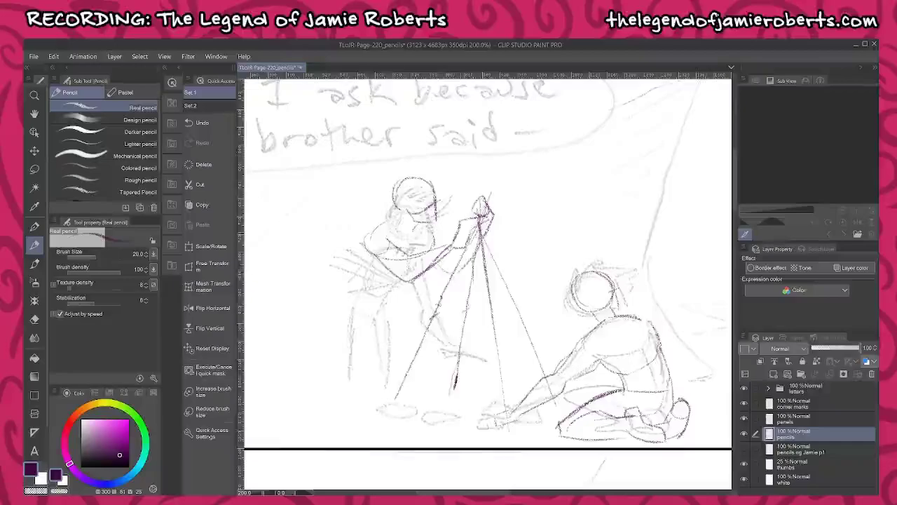
- Sketch the standing figure's near upper arm, back and bent torso down to the hips
left_click_drag(363, 238, 357, 269)
mouse_move(372, 234)
left_mouse_down()
mouse_move(357, 257)
mouse_move(379, 278)
mouse_move(411, 265)
left_mouse_up()
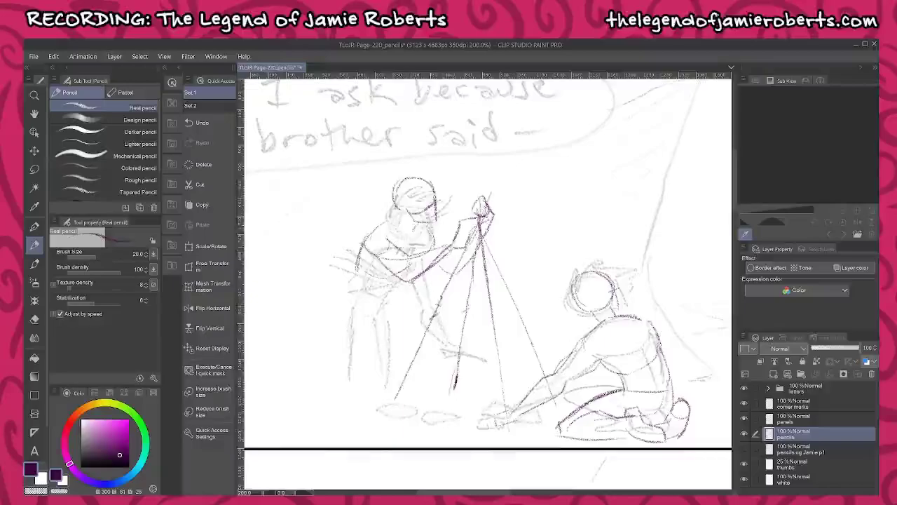
mouse_move(389, 241)
left_mouse_down()
mouse_move(415, 262)
mouse_move(433, 252)
left_mouse_up()
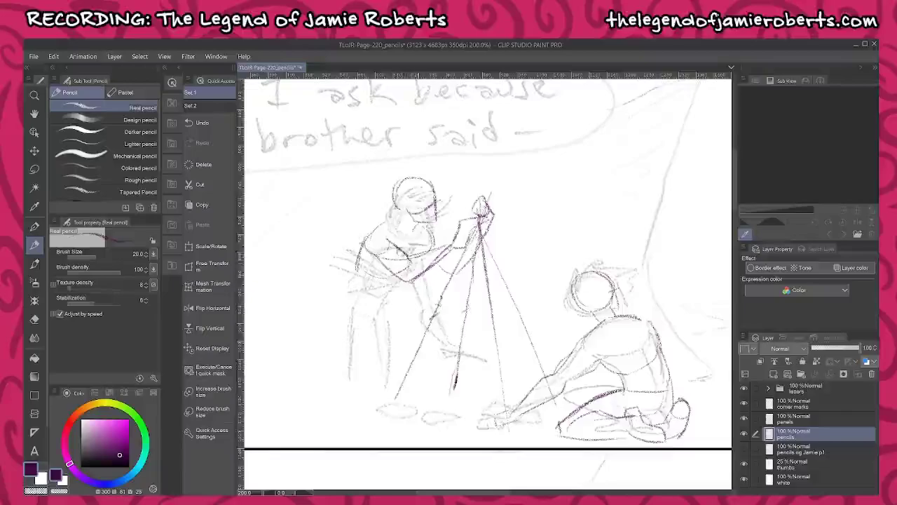
left_click_drag(341, 265, 370, 313)
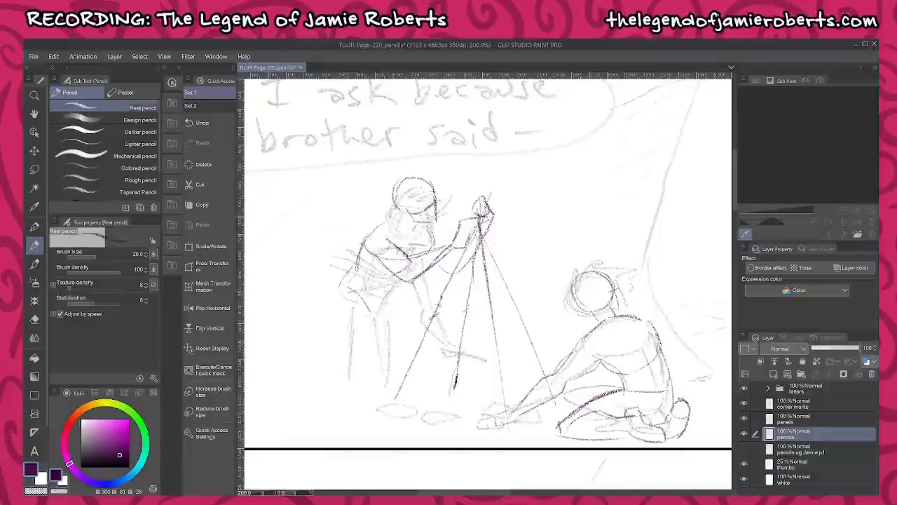
- Hide the thumbs layer, then lasso the standing figure's upper body, scale it down slightly in place and deselect it
left_click(745, 463)
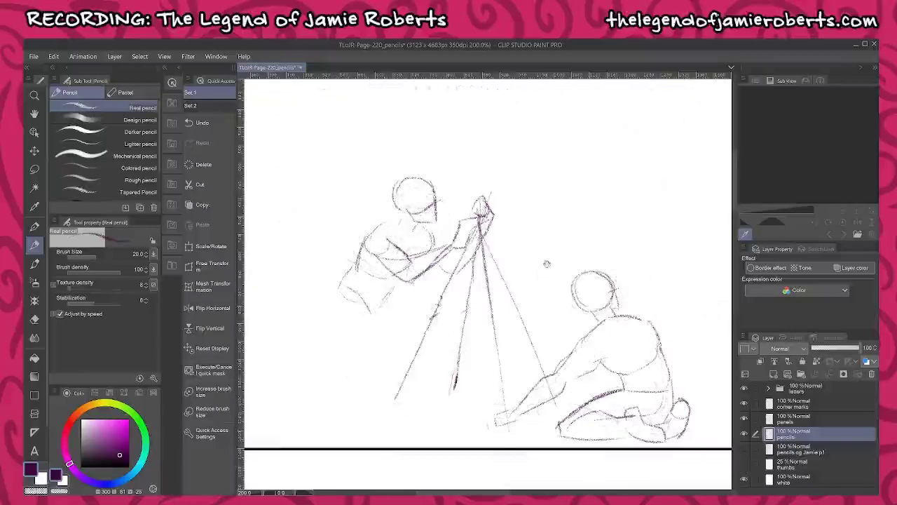
left_click_drag(547, 263, 539, 273)
key("m")
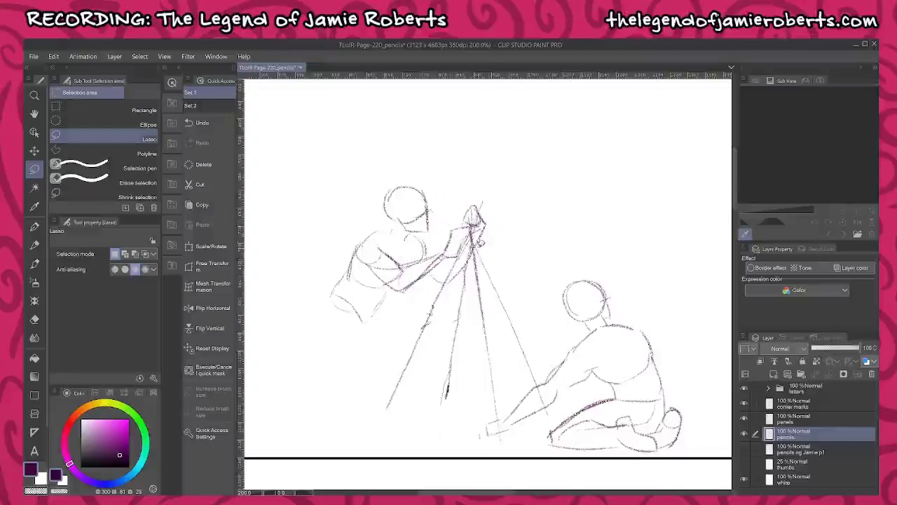
mouse_move(482, 244)
left_mouse_down()
mouse_move(479, 191)
mouse_move(404, 168)
mouse_move(359, 205)
mouse_move(314, 290)
mouse_move(366, 336)
mouse_move(448, 273)
mouse_move(458, 243)
mouse_move(486, 248)
mouse_move(484, 270)
left_mouse_up()
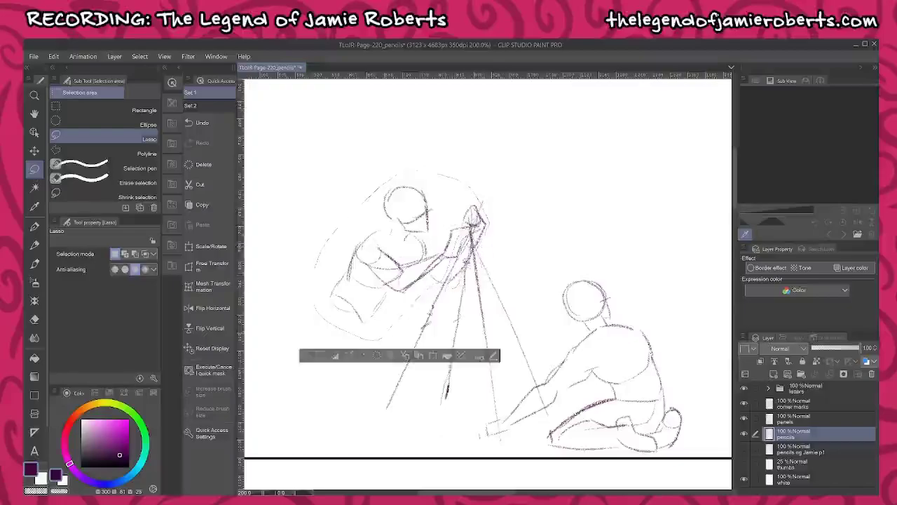
left_click(433, 356)
left_click_drag(320, 330, 325, 326)
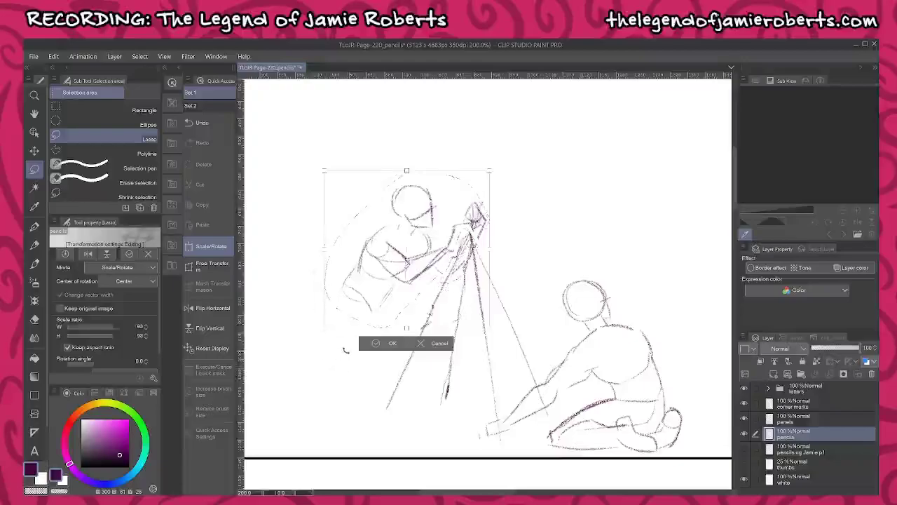
key("Return")
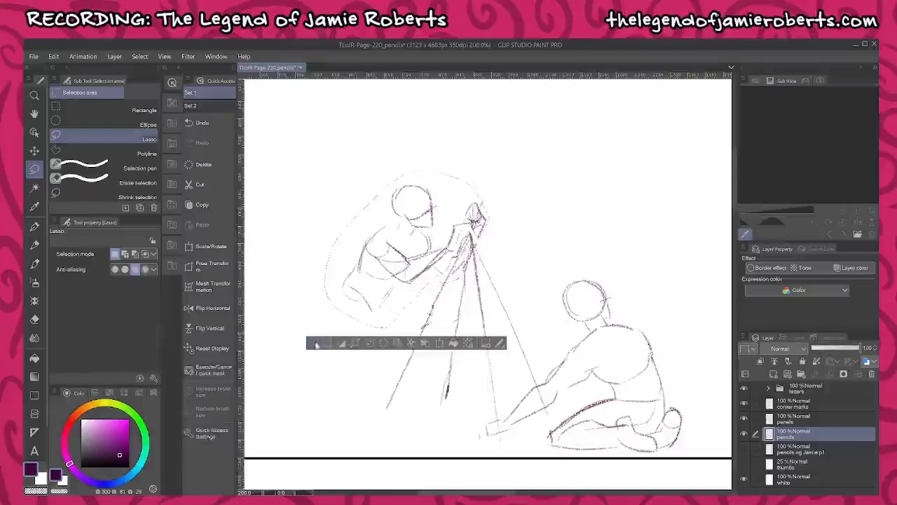
key("ctrl+d")
- Redraw the standing figure's back and waist with the Real pencil, making the torso narrower and more upright
key("p")
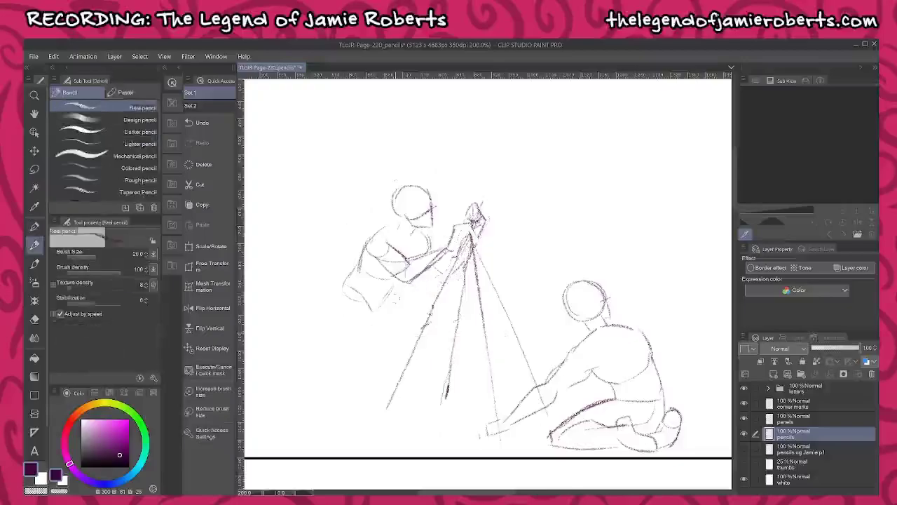
mouse_move(362, 249)
left_mouse_down()
mouse_move(359, 273)
mouse_move(344, 287)
mouse_move(353, 298)
mouse_move(385, 299)
left_mouse_up()
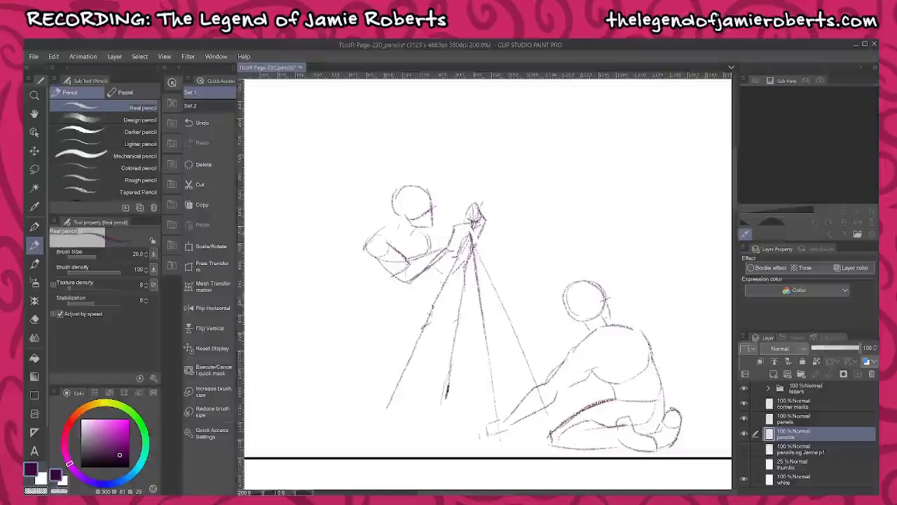
mouse_move(383, 228)
left_mouse_down()
mouse_move(352, 258)
mouse_move(363, 280)
mouse_move(403, 271)
left_mouse_up()
mouse_move(362, 250)
left_mouse_down()
mouse_move(351, 267)
mouse_move(362, 300)
mouse_move(385, 302)
left_mouse_up()
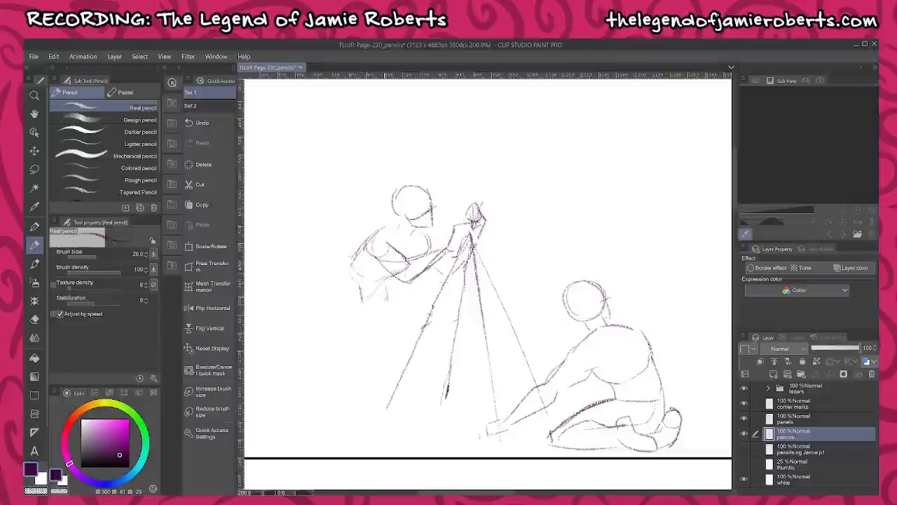
- Sketch the standing figure's hips and both thighs in a wide stance
left_click_drag(346, 270, 336, 290)
left_click_drag(394, 304, 400, 346)
left_click_drag(366, 303, 382, 346)
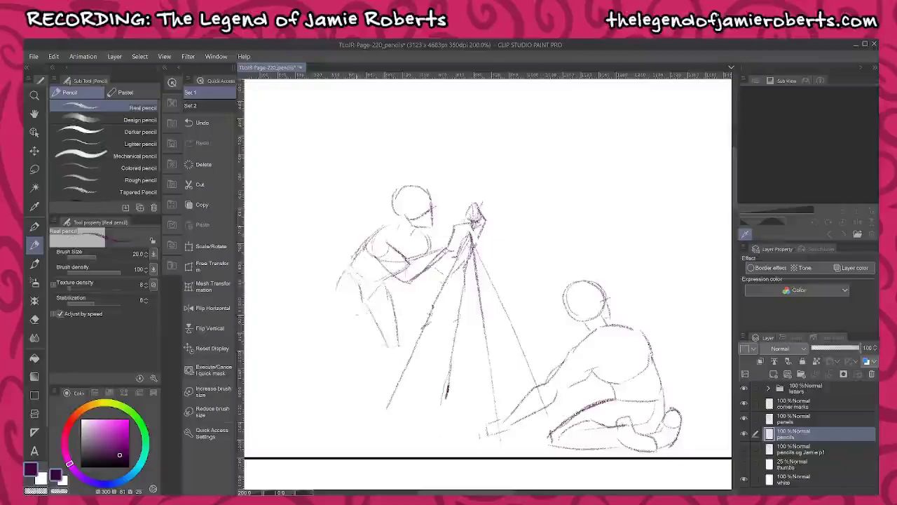
left_click_drag(341, 288, 331, 341)
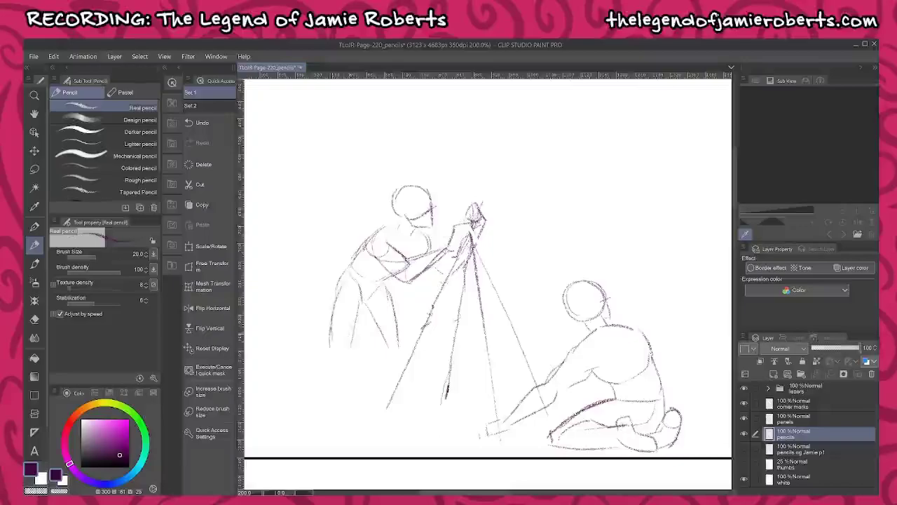
- Add both knees, lower legs and feet to the standing figure, undoing the surplus stroke on the front foot
mouse_move(336, 304)
left_mouse_down()
mouse_move(335, 352)
mouse_move(355, 329)
mouse_move(318, 355)
mouse_move(315, 387)
left_mouse_up()
left_click_drag(346, 351, 326, 397)
mouse_move(383, 342)
left_mouse_down()
mouse_move(371, 353)
mouse_move(377, 379)
mouse_move(388, 381)
left_mouse_up()
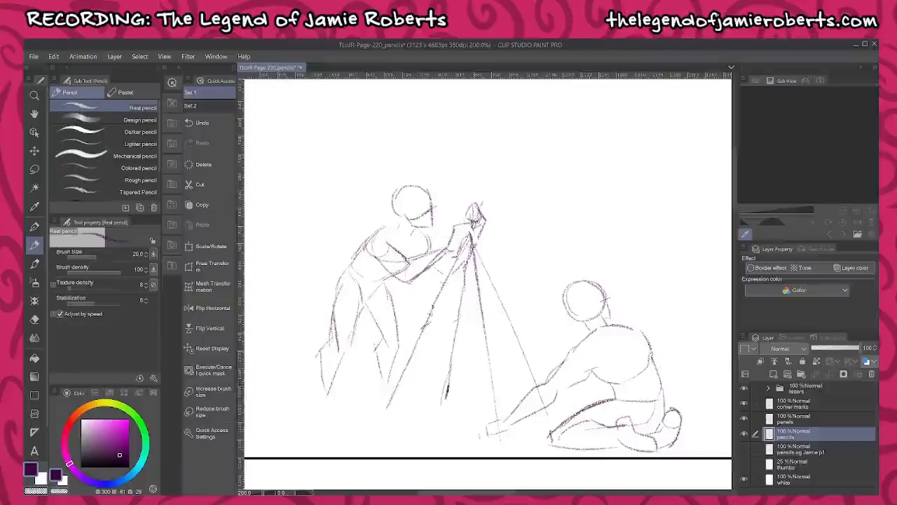
mouse_move(331, 338)
left_mouse_down()
mouse_move(317, 409)
mouse_move(357, 419)
mouse_move(330, 413)
left_mouse_up()
mouse_move(387, 375)
left_mouse_down()
mouse_move(377, 392)
mouse_move(420, 391)
left_mouse_up()
left_click_drag(395, 382, 403, 386)
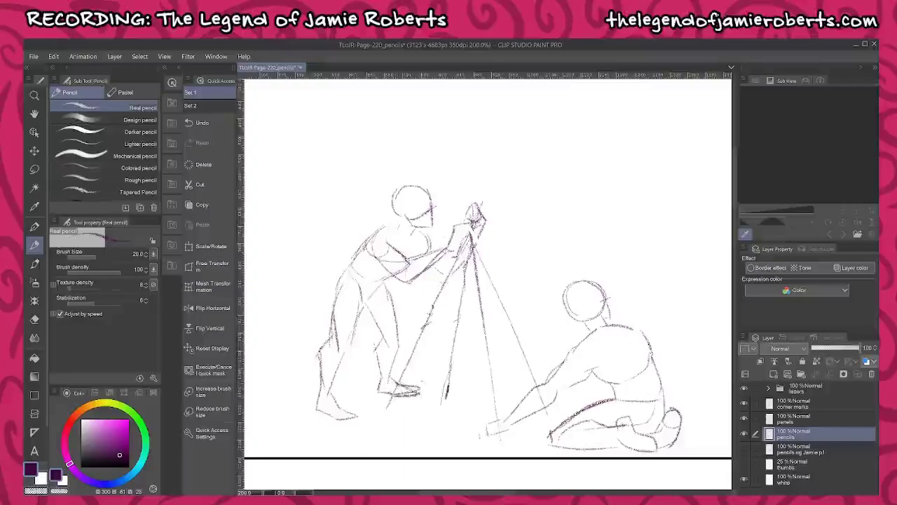
key("ctrl+z")
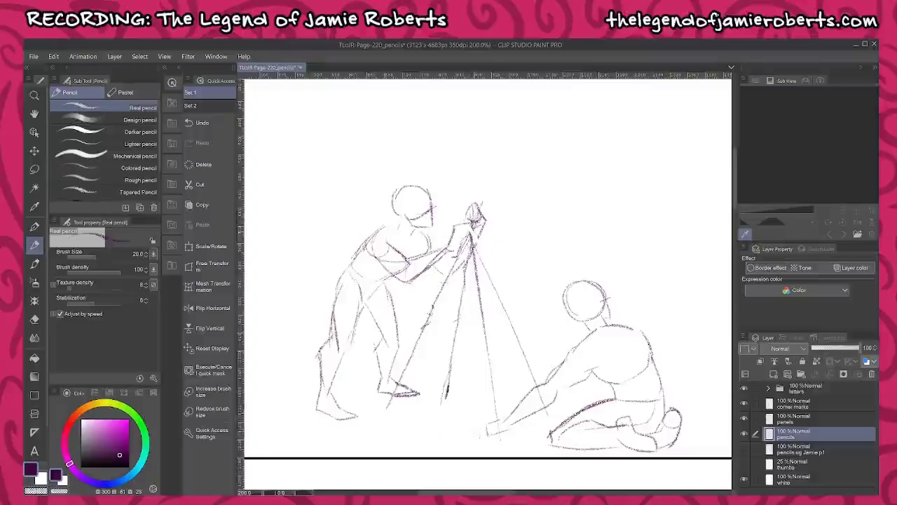
- Darken the joint and the outer pole on the seated figure's side of the pole frame
left_click_drag(470, 223, 472, 254)
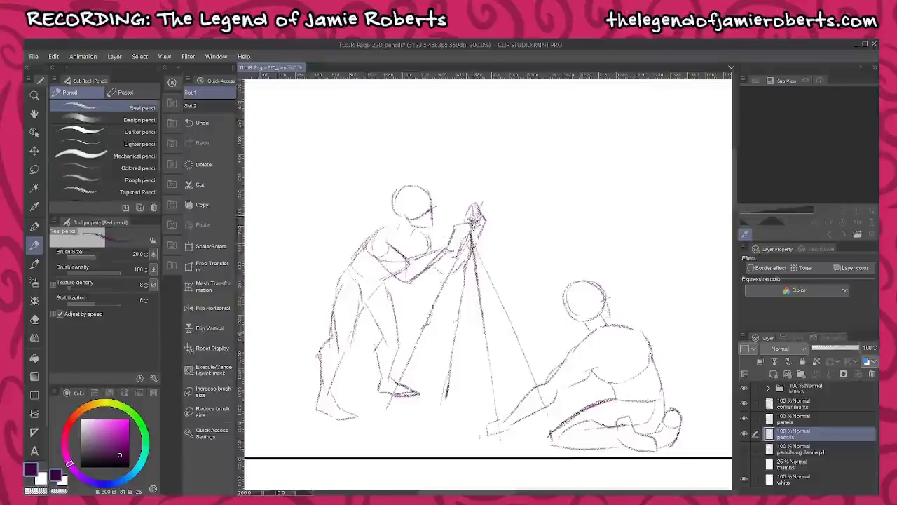
left_click_drag(474, 222, 514, 344)
- Sketch spiky hair with a tall curved tuft and a pointed neckline on the standing figure
left_click_drag(443, 194, 455, 236)
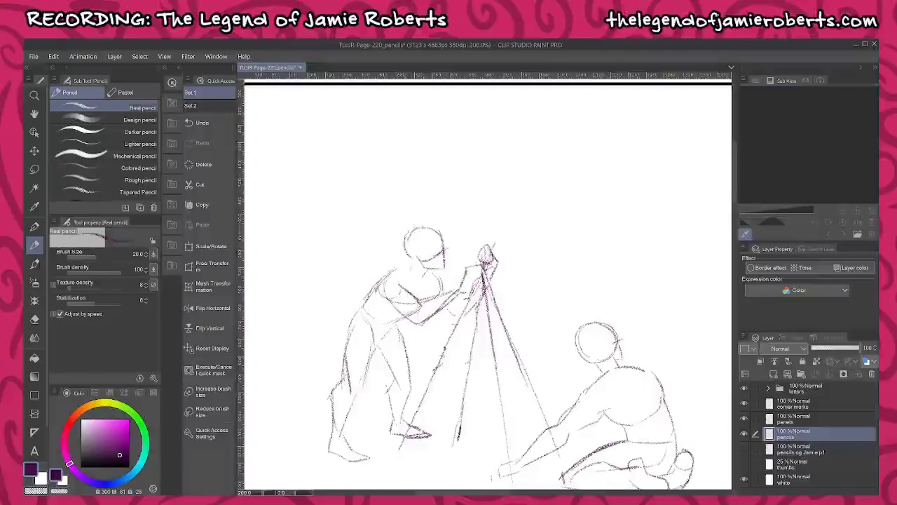
mouse_move(401, 243)
left_mouse_down()
mouse_move(404, 219)
mouse_move(406, 234)
mouse_move(447, 195)
mouse_move(446, 240)
mouse_move(457, 239)
left_mouse_up()
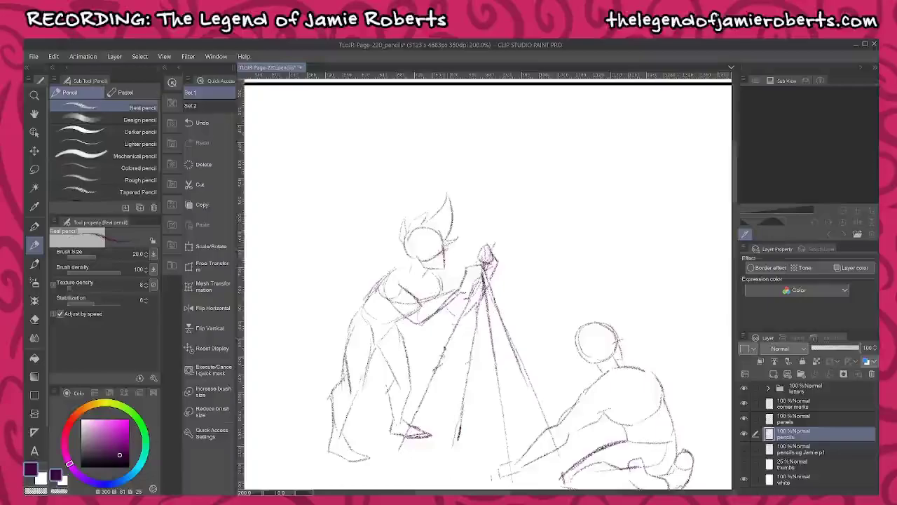
mouse_move(403, 243)
left_mouse_down()
mouse_move(394, 254)
mouse_move(400, 288)
mouse_move(430, 284)
left_mouse_up()
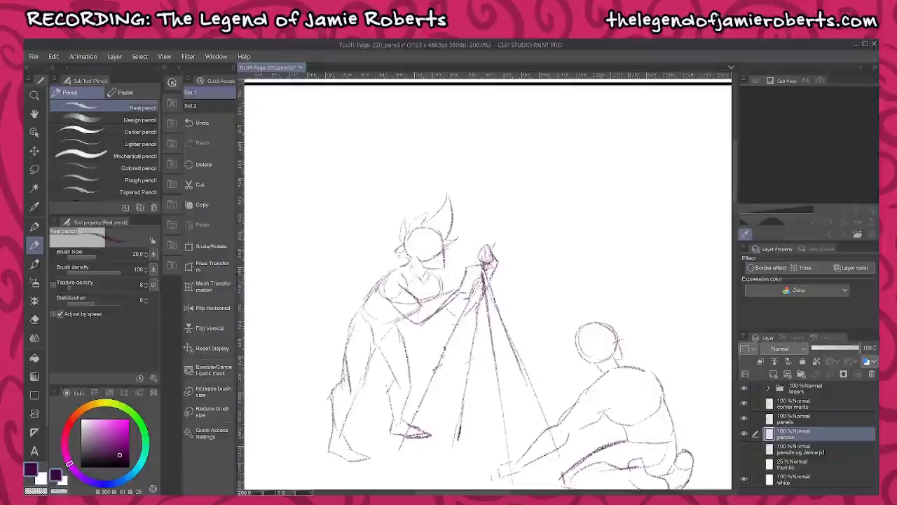
- Draw the standing figure's clothing: a wrapped sash with a knot at the back and loose trousers gathered below the knees
mouse_move(395, 323)
left_mouse_down()
mouse_move(364, 309)
mouse_move(360, 344)
mouse_move(377, 341)
mouse_move(352, 355)
left_mouse_up()
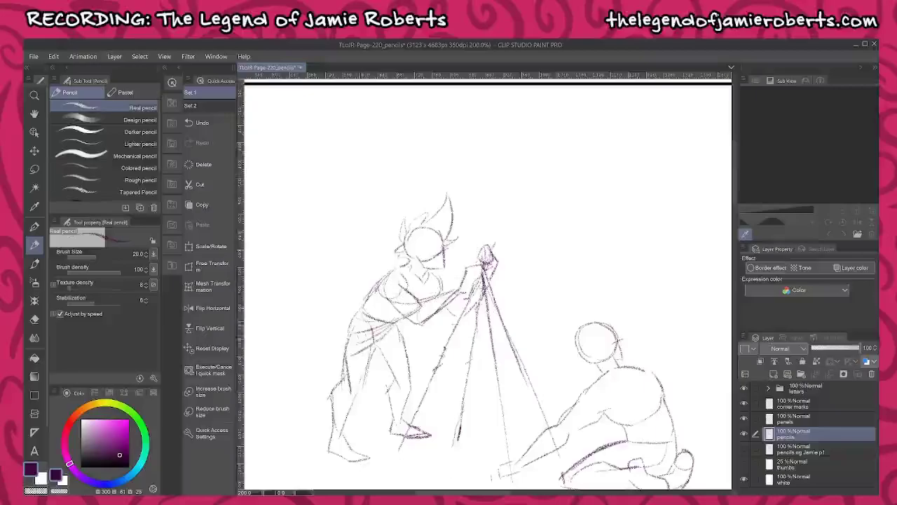
left_click_drag(354, 310, 338, 363)
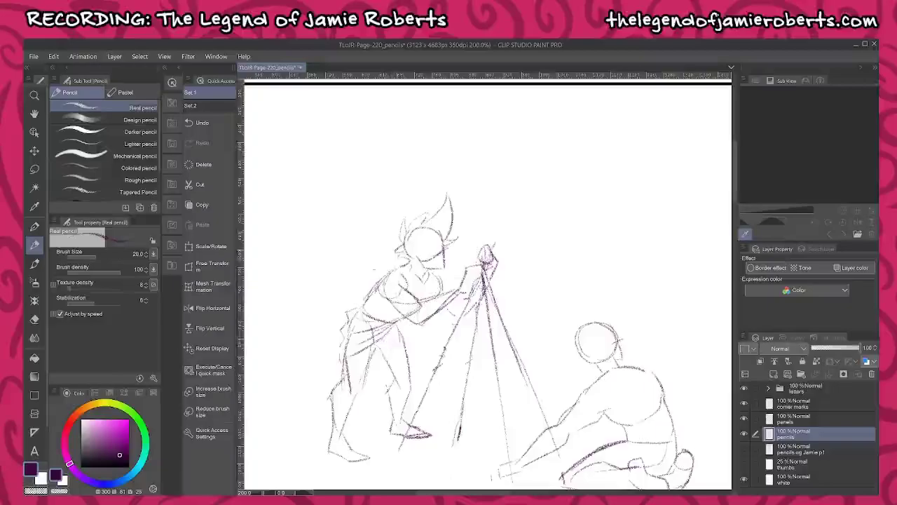
left_click_drag(337, 401, 410, 394)
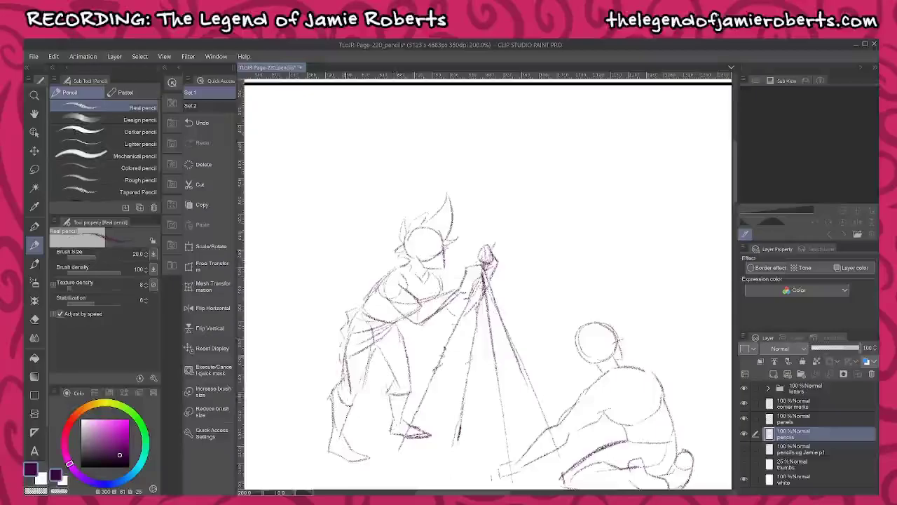
mouse_move(348, 358)
left_mouse_down()
mouse_move(346, 384)
mouse_move(330, 386)
mouse_move(333, 394)
mouse_move(368, 370)
mouse_move(351, 406)
left_mouse_up()
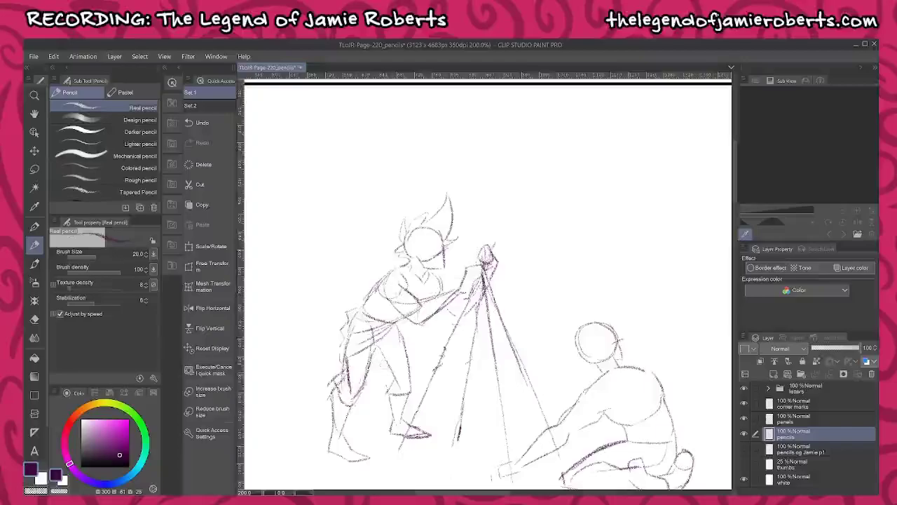
left_click_drag(382, 362, 397, 390)
mouse_move(402, 336)
left_mouse_down()
mouse_move(408, 396)
mouse_move(382, 390)
left_mouse_up()
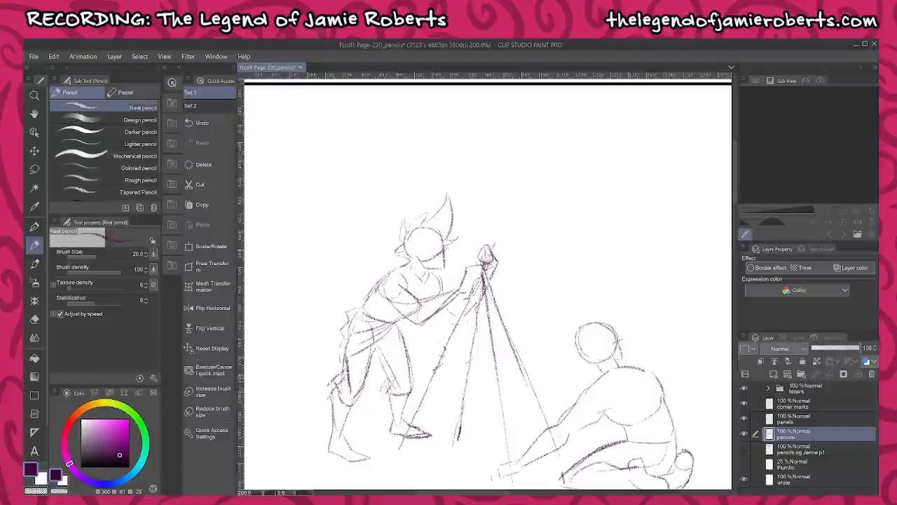
left_click_drag(677, 359, 608, 261)
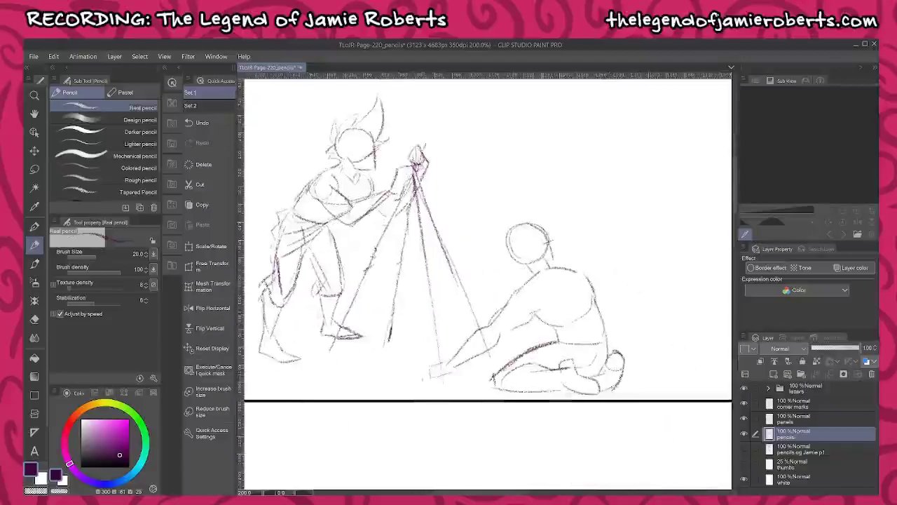
mouse_move(540, 328)
left_mouse_down()
mouse_move(532, 347)
mouse_move(558, 342)
mouse_move(544, 332)
mouse_move(526, 349)
left_mouse_up()
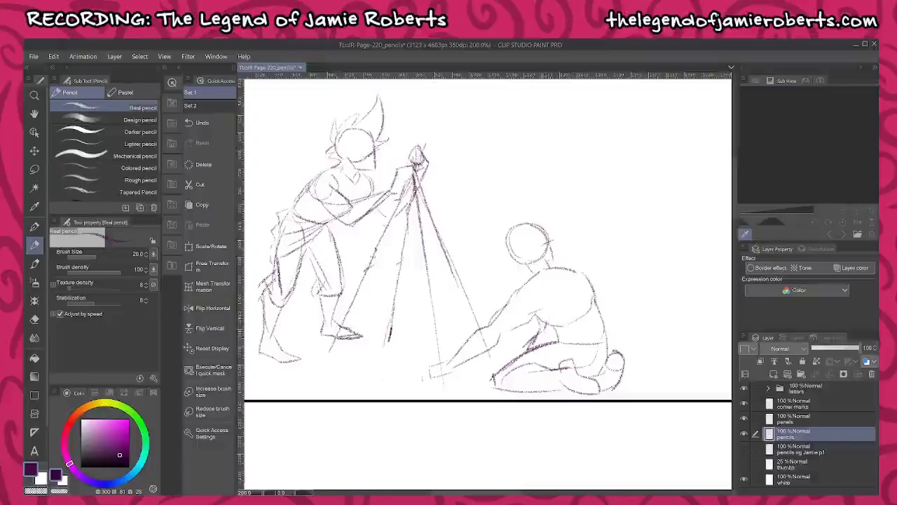
left_click_drag(535, 331, 526, 344)
- Switch the drawing colour to dark blue and sketch the seated figure's spiky hair, collar and rolled sleeve cuff
left_click(134, 471)
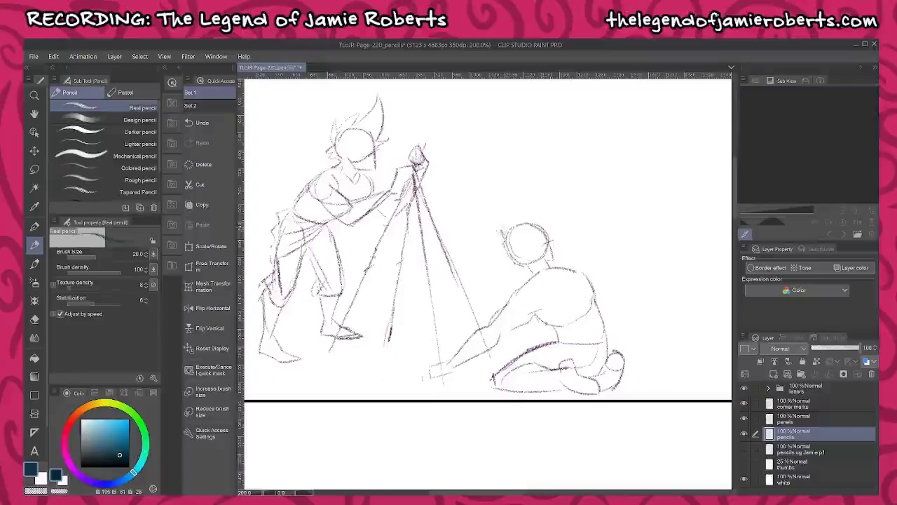
mouse_move(505, 226)
left_mouse_down()
mouse_move(524, 205)
mouse_move(566, 213)
left_mouse_up()
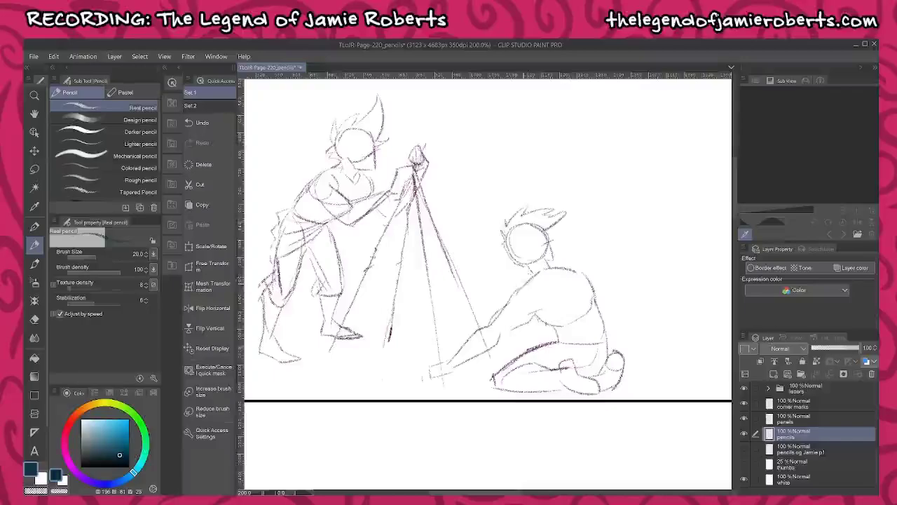
mouse_move(518, 275)
left_mouse_down()
mouse_move(527, 282)
mouse_move(518, 275)
mouse_move(563, 265)
mouse_move(517, 289)
mouse_move(526, 300)
mouse_move(483, 338)
left_mouse_up()
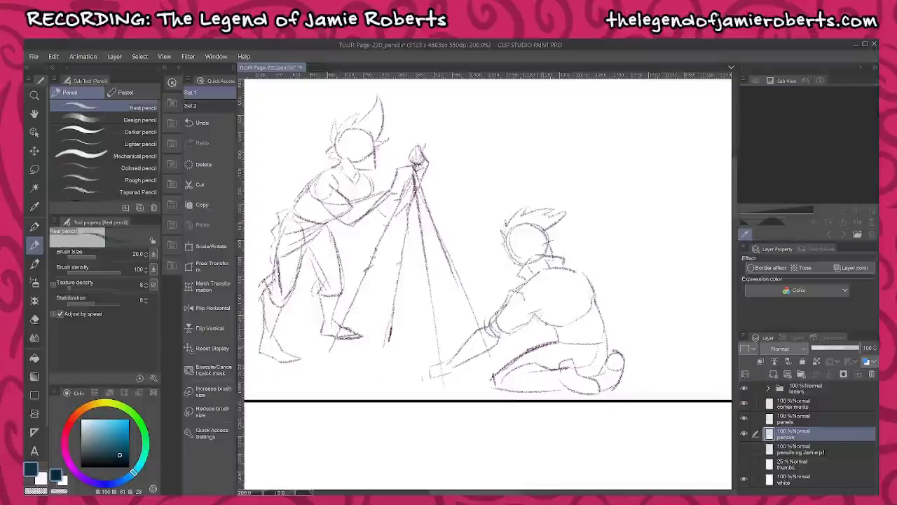
- Draw the seated figure's loose shirt with folds, a fuller back and a hem at the waist, plus a trouser cuff line
left_click_drag(537, 317, 515, 331)
mouse_move(579, 296)
left_mouse_down()
mouse_move(588, 330)
mouse_move(568, 352)
mouse_move(540, 352)
mouse_move(546, 336)
mouse_move(535, 343)
left_mouse_up()
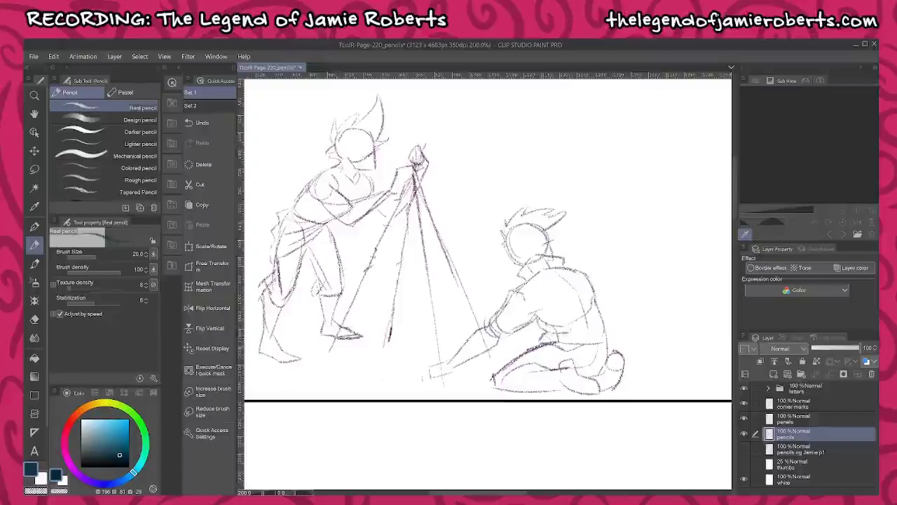
left_click_drag(591, 276, 611, 342)
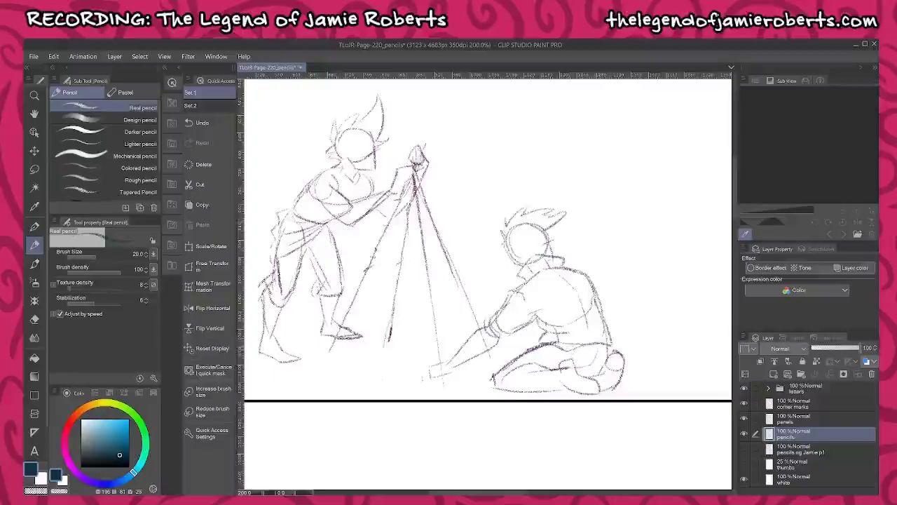
left_click_drag(536, 371, 529, 391)
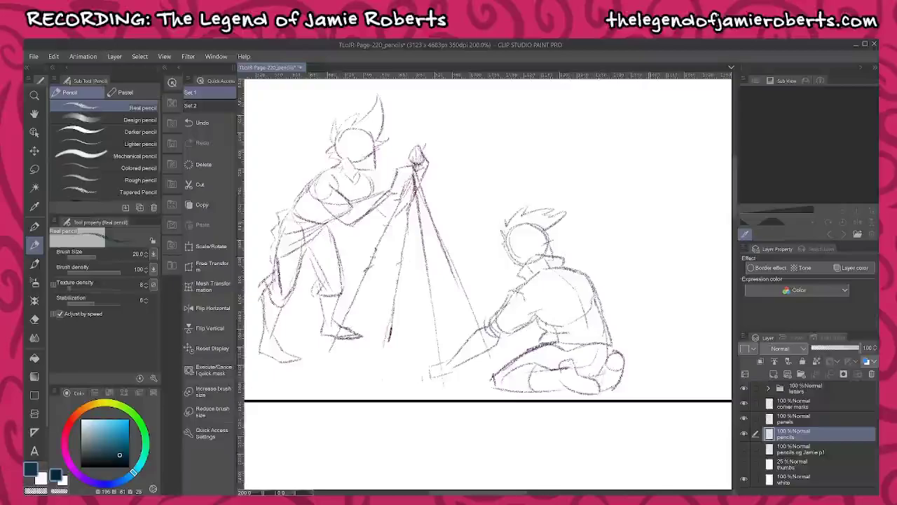
- Sketch rounded stones curving from beside the standing figure's feet along the back of a fire ring to the middle pole
left_click_drag(663, 311, 686, 332)
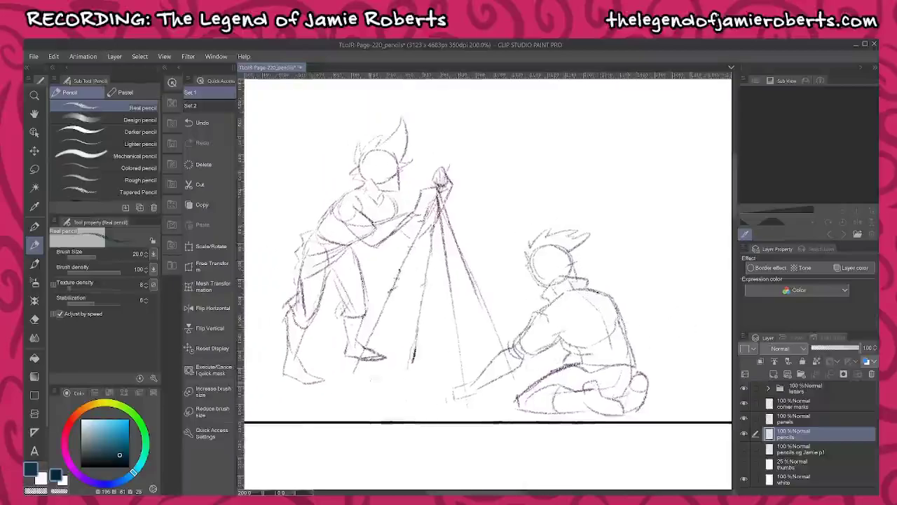
left_click_drag(343, 383, 373, 409)
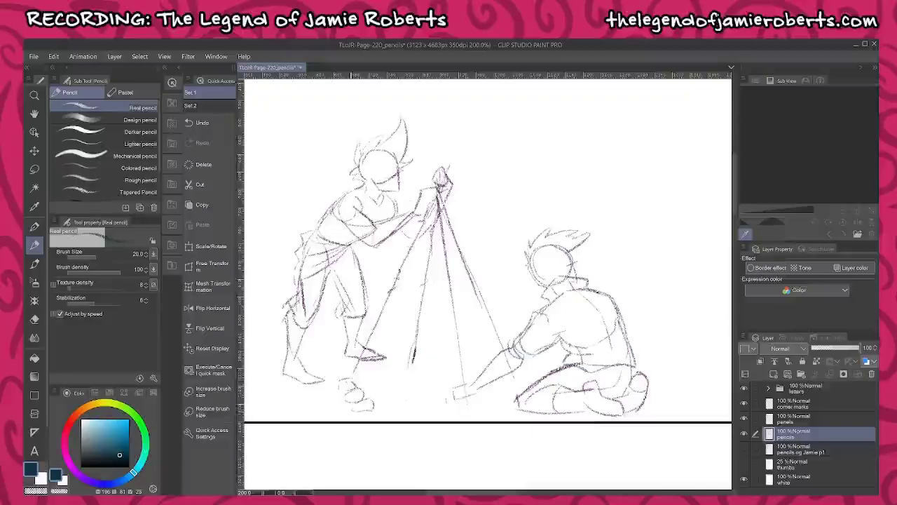
left_click_drag(334, 387, 336, 391)
mouse_move(358, 363)
left_mouse_down()
mouse_move(351, 374)
mouse_move(369, 382)
left_mouse_up()
left_click_drag(358, 382, 386, 378)
mouse_move(369, 381)
left_mouse_down()
mouse_move(405, 363)
mouse_move(410, 372)
left_mouse_up()
mouse_move(409, 371)
left_mouse_down()
mouse_move(388, 378)
mouse_move(430, 367)
left_mouse_up()
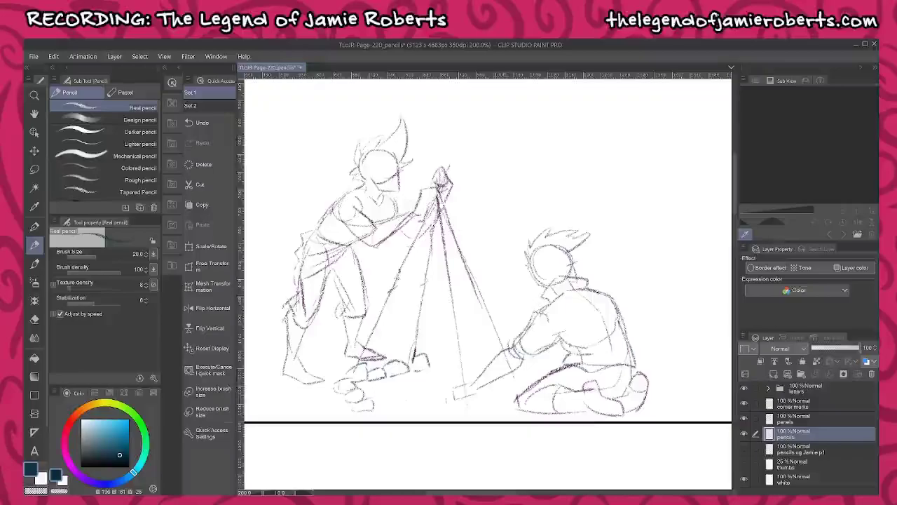
- Select the seated figure's extended arm without the pole crossing it, rotate it by -9.2° and shift it slightly down towards the body
key("m")
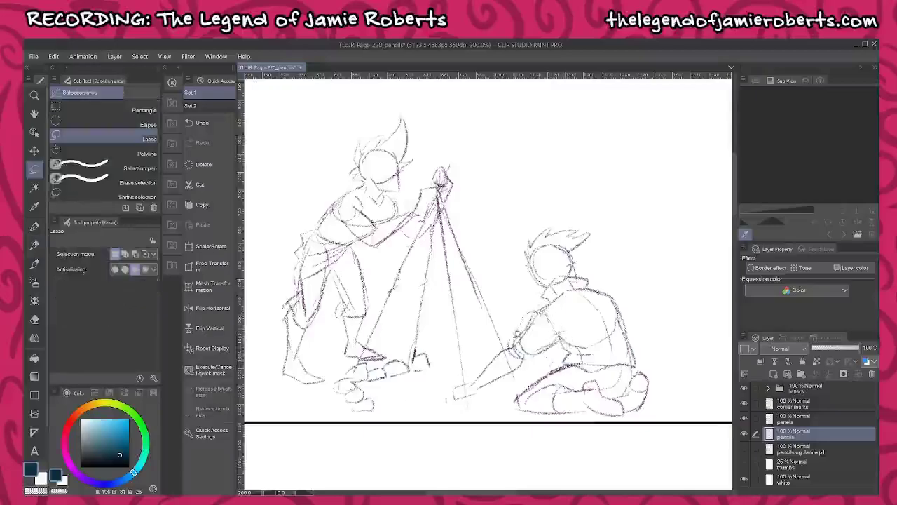
mouse_move(483, 359)
left_mouse_down()
mouse_move(453, 387)
mouse_move(457, 401)
mouse_move(538, 362)
left_mouse_up()
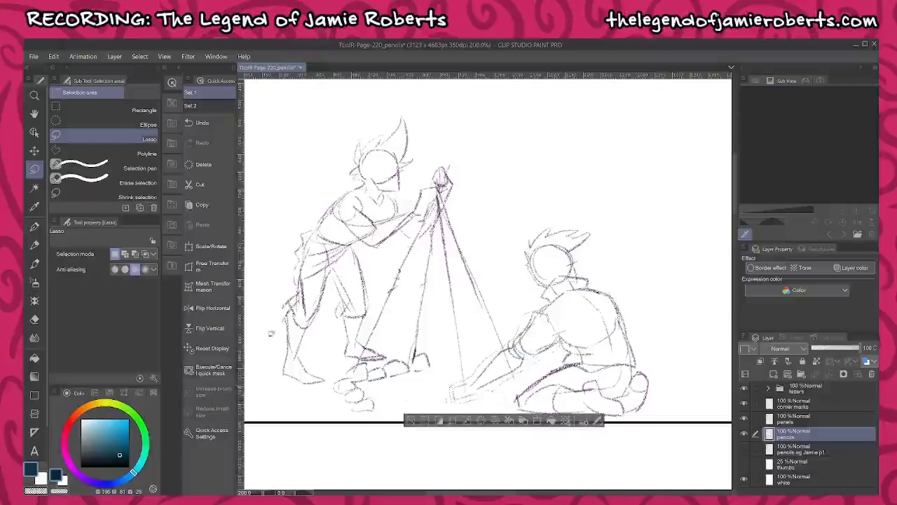
left_click(138, 182)
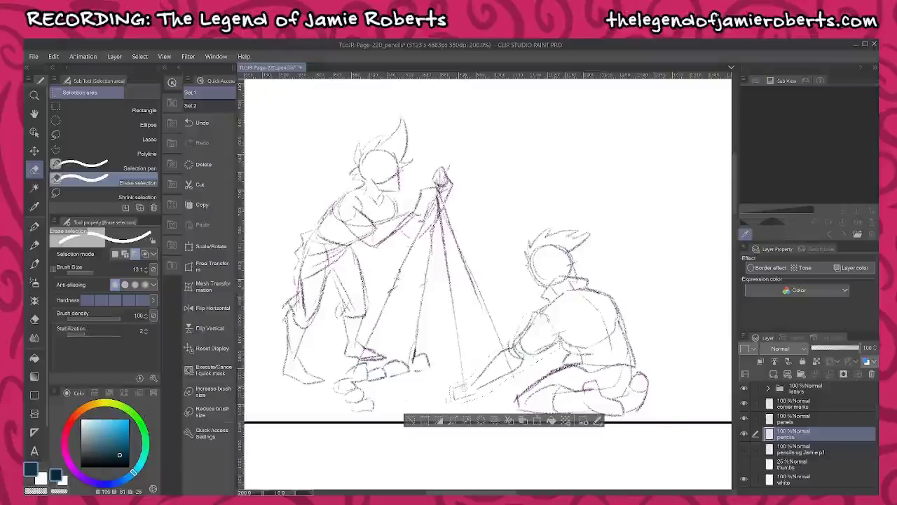
left_click_drag(464, 387, 465, 390)
left_click(537, 420)
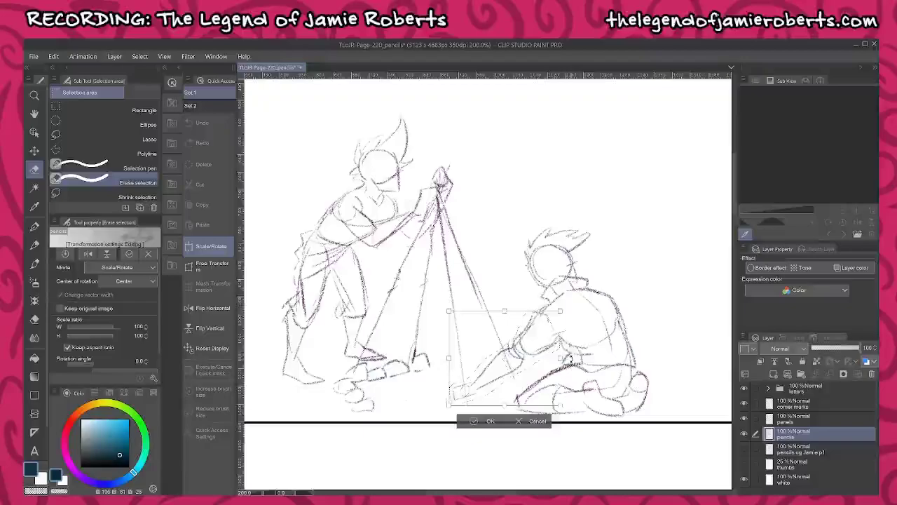
left_click_drag(547, 304, 549, 308)
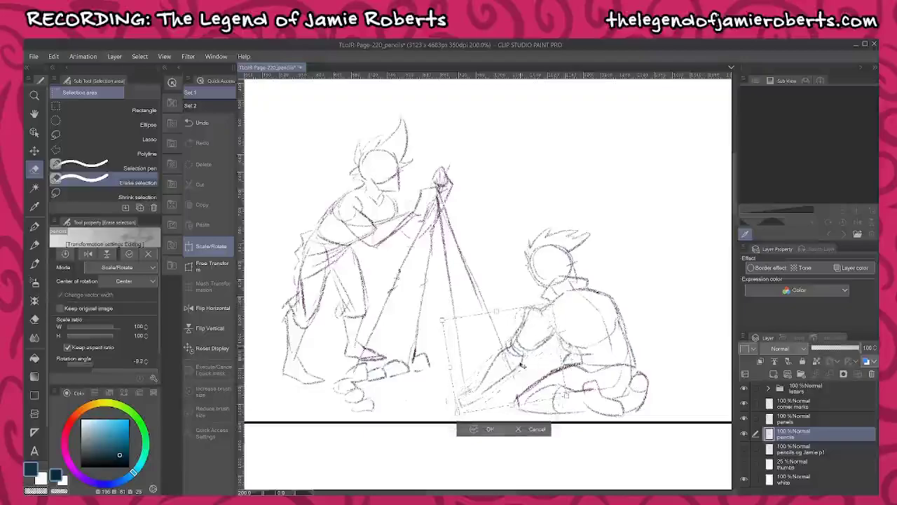
left_click_drag(520, 362, 529, 368)
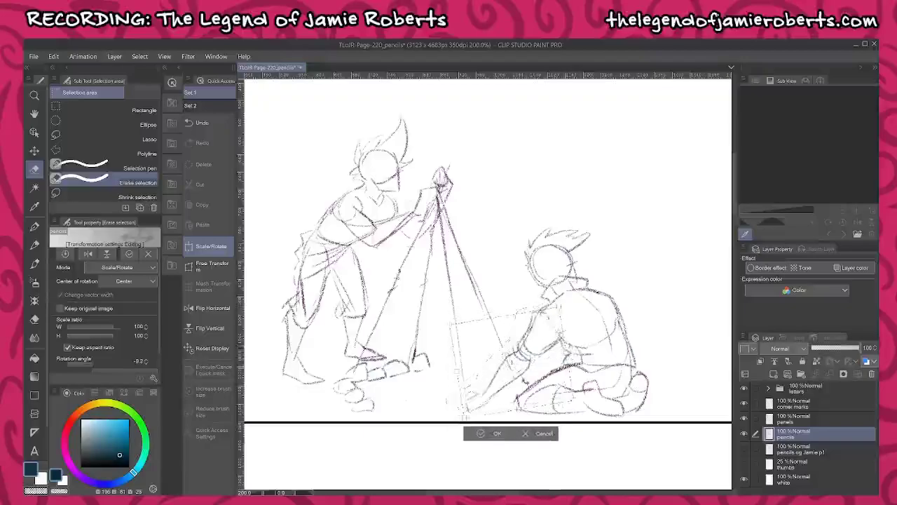
key("Return")
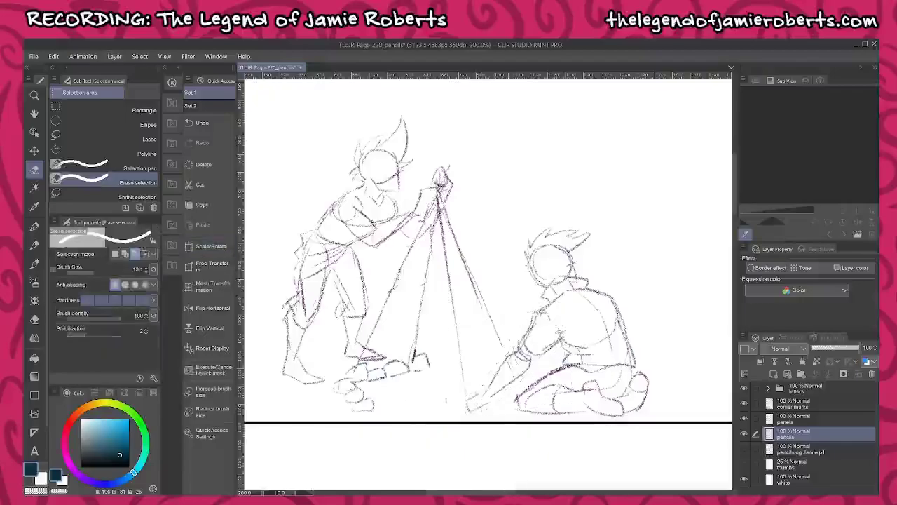
- Pencil a front row of stones from the standing figure's side to the seated figure's hands and add a stone at the back
key("p")
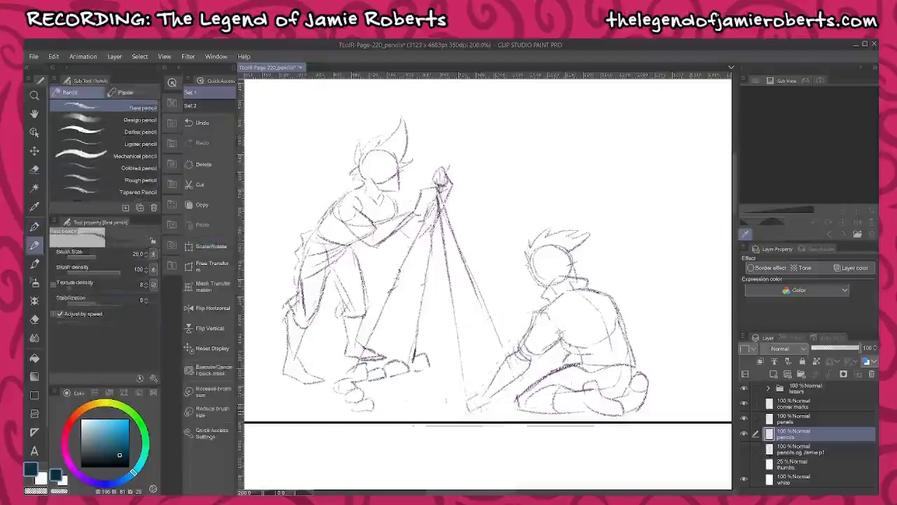
left_click_drag(374, 402, 390, 412)
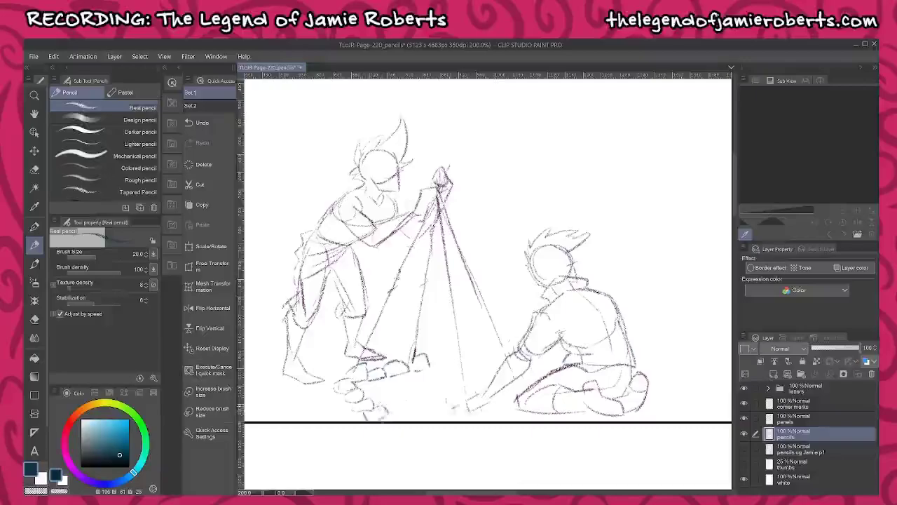
mouse_move(492, 404)
left_mouse_down()
mouse_move(477, 413)
mouse_move(371, 418)
left_mouse_up()
left_click_drag(443, 360, 425, 373)
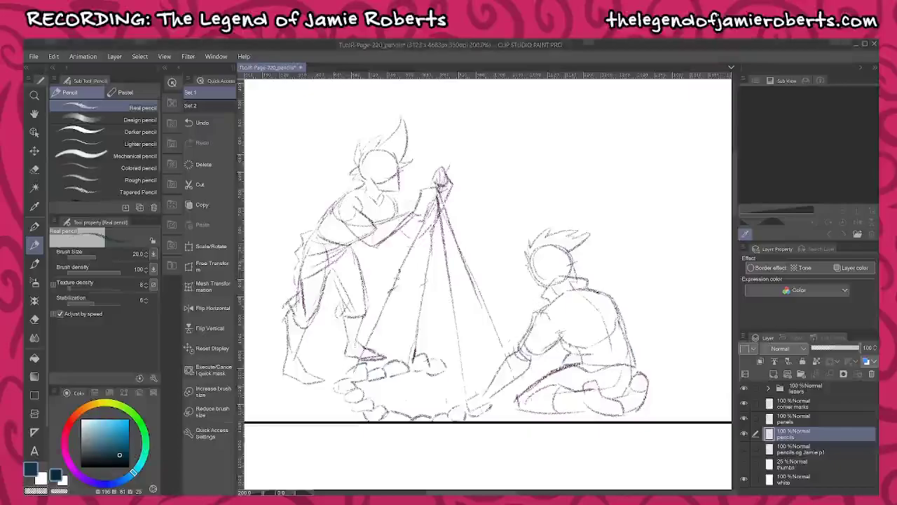
left_click_drag(512, 265, 515, 277)
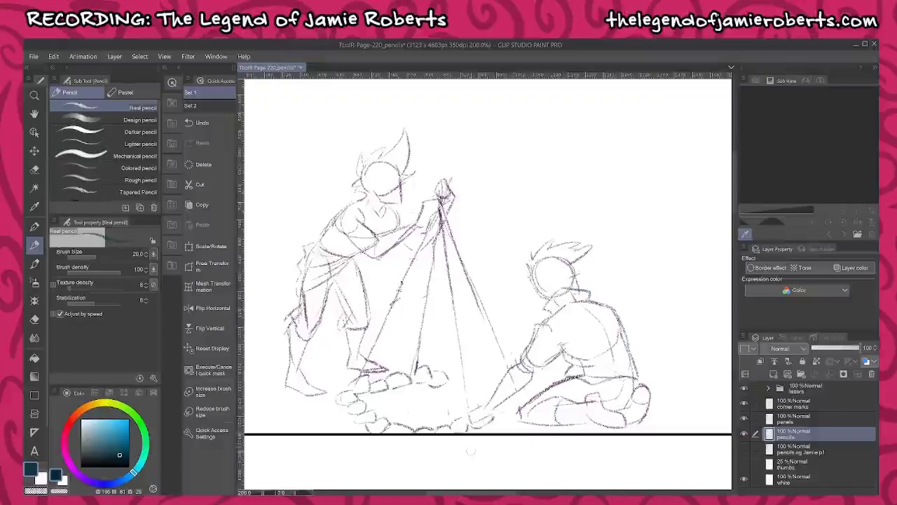
- Undo the front row of stones, redraw it higher above the panel border and continue the back row to the seated figure
key("ctrl+z")
key("ctrl+z")
key("ctrl+z")
key("ctrl+z")
key("ctrl+z")
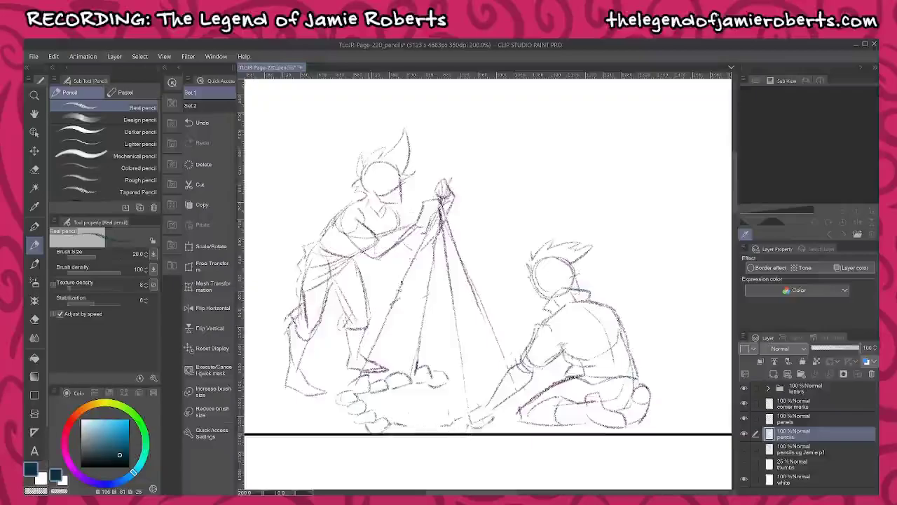
left_click_drag(387, 424, 360, 420)
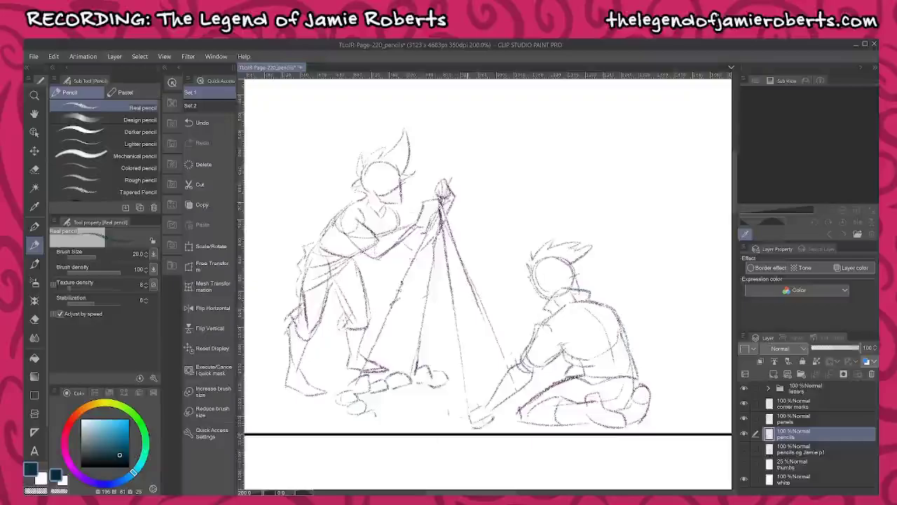
mouse_move(450, 427)
left_mouse_down()
mouse_move(471, 425)
mouse_move(402, 424)
mouse_move(382, 412)
mouse_move(383, 424)
mouse_move(366, 412)
mouse_move(379, 425)
left_mouse_up()
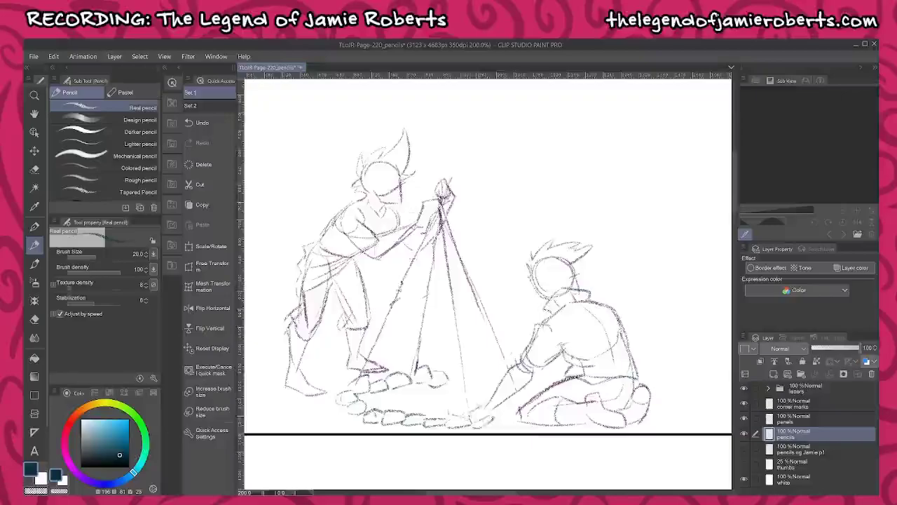
mouse_move(446, 373)
left_mouse_down()
mouse_move(469, 374)
mouse_move(472, 389)
mouse_move(501, 387)
mouse_move(496, 413)
mouse_move(515, 416)
mouse_move(524, 402)
left_mouse_up()
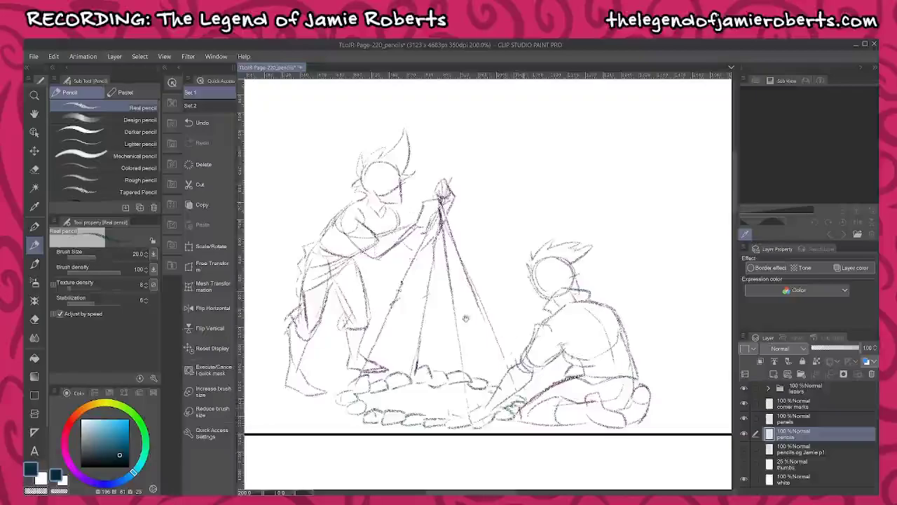
- Hide the corner marks layer and save the file
left_click_drag(467, 318, 556, 336)
left_click_drag(580, 299, 570, 316)
scroll(559, 322, "down", 4)
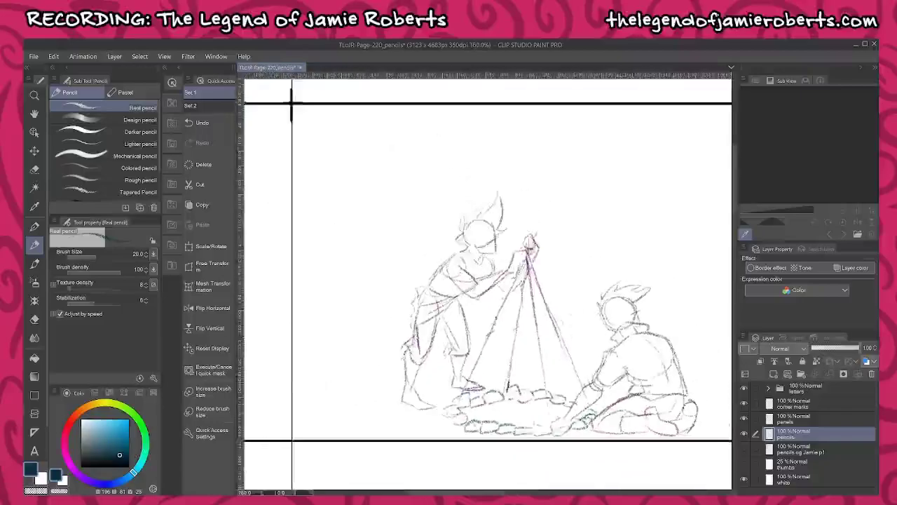
left_click_drag(656, 249, 568, 244)
left_click(744, 404)
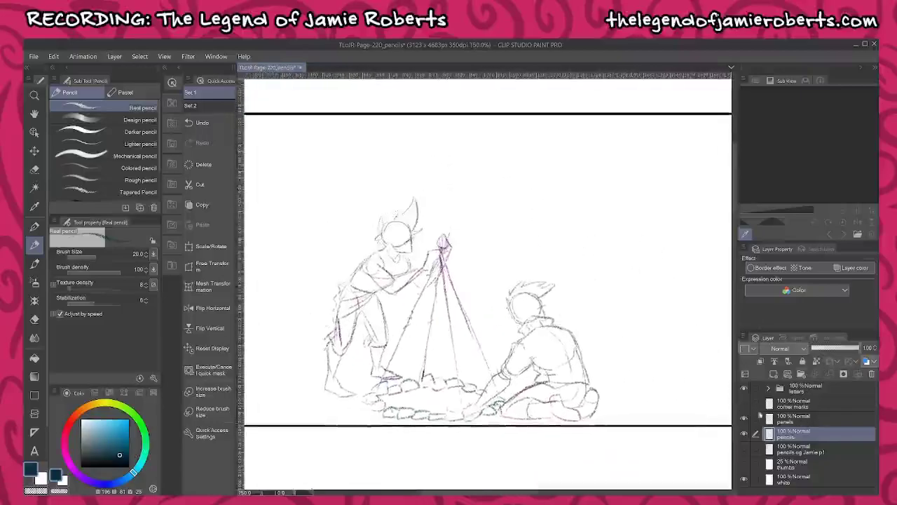
key("ctrl+s")
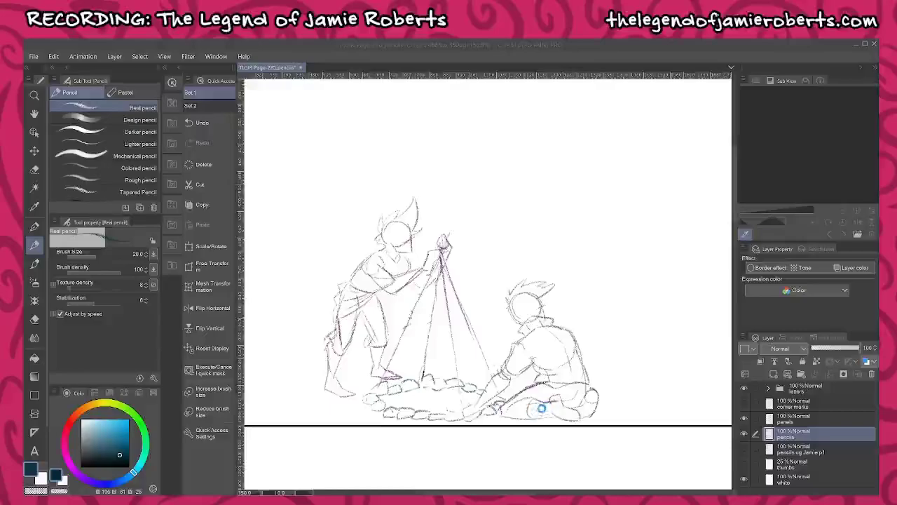
- Replace the reference page in the Sub View with another page and enlarge its cave panel
left_click(813, 126)
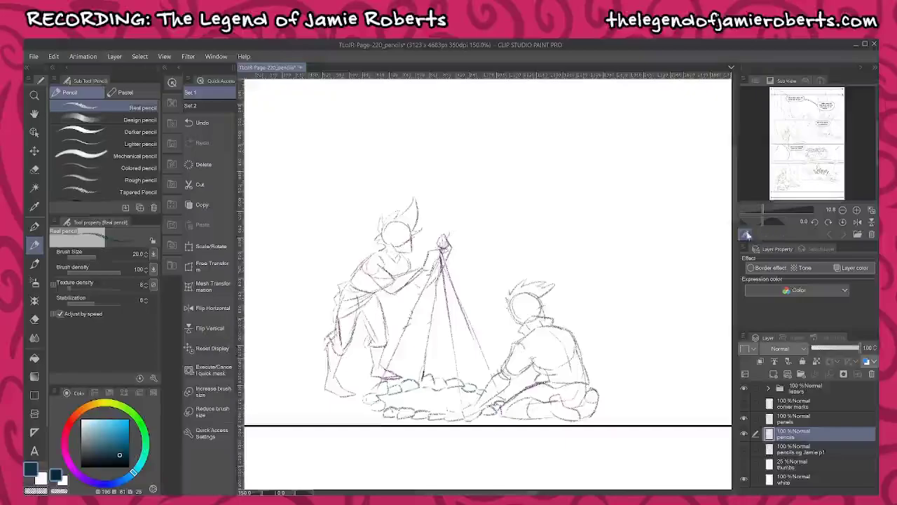
left_click(871, 234)
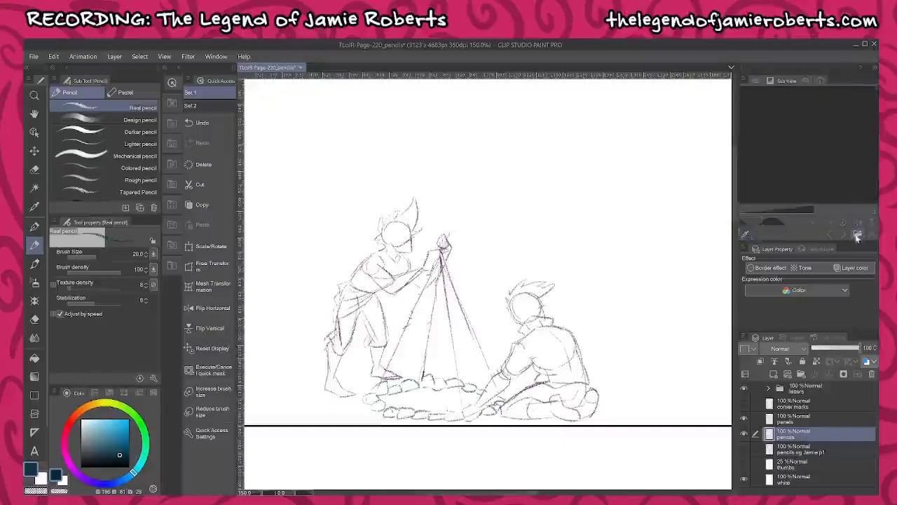
left_click(858, 234)
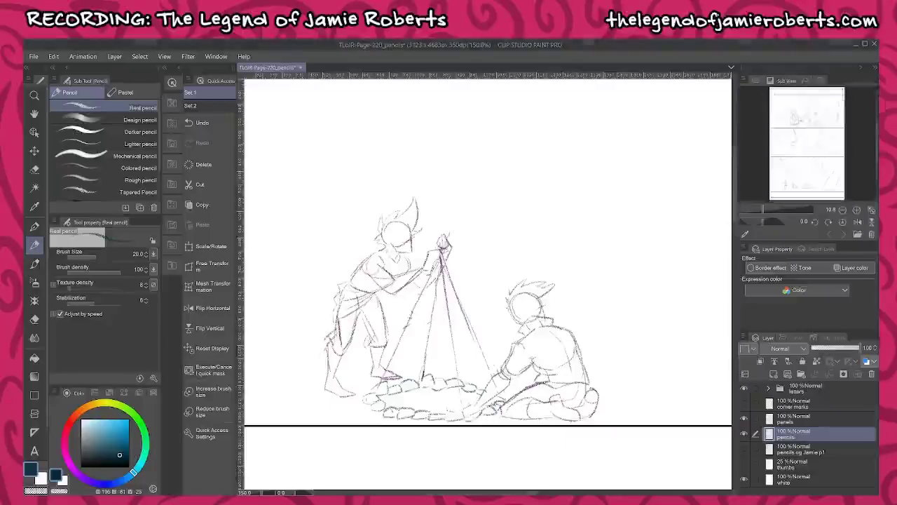
scroll(812, 178, "up", 4)
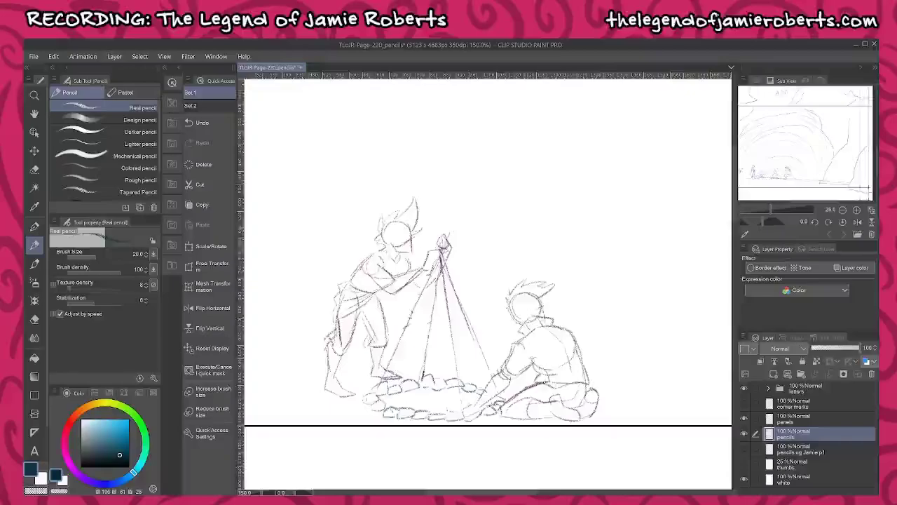
- Sketch the cave's curved edge from the page top down above the seated figure, turning into a ground line behind the poles
scroll(568, 242, "down", 2)
left_click_drag(607, 249, 588, 323)
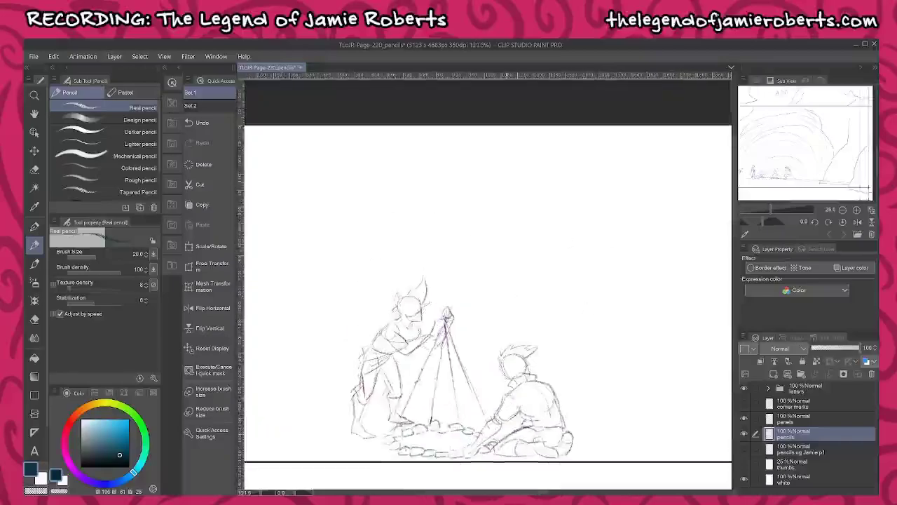
mouse_move(461, 128)
left_mouse_down()
mouse_move(502, 189)
mouse_move(553, 317)
mouse_move(472, 332)
left_mouse_up()
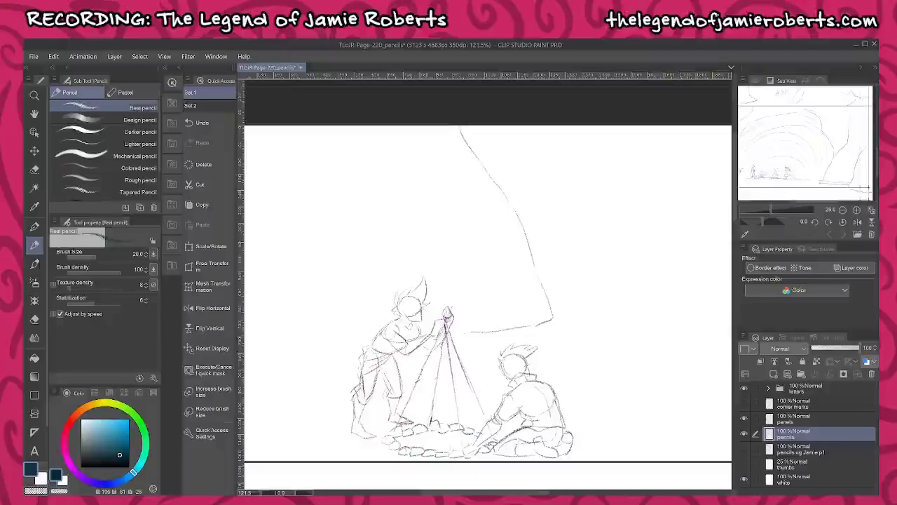
left_click_drag(459, 260, 530, 270)
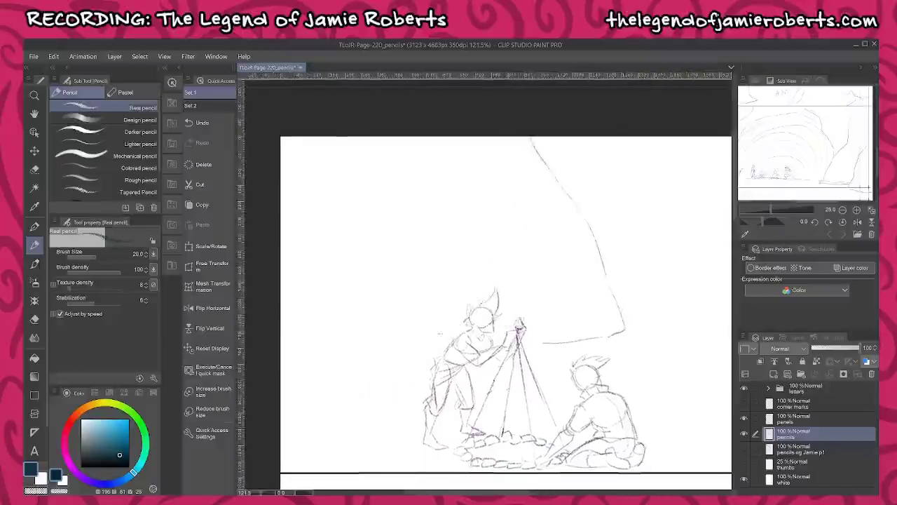
mouse_move(420, 326)
left_mouse_down()
mouse_move(382, 226)
mouse_move(322, 158)
left_mouse_up()
left_click_drag(427, 335, 281, 366)
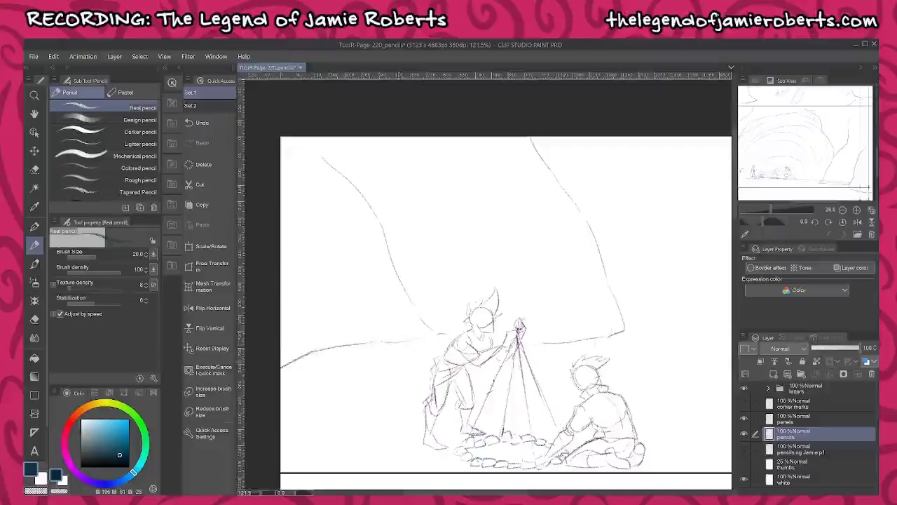
key("ctrl+z")
key("ctrl+z")
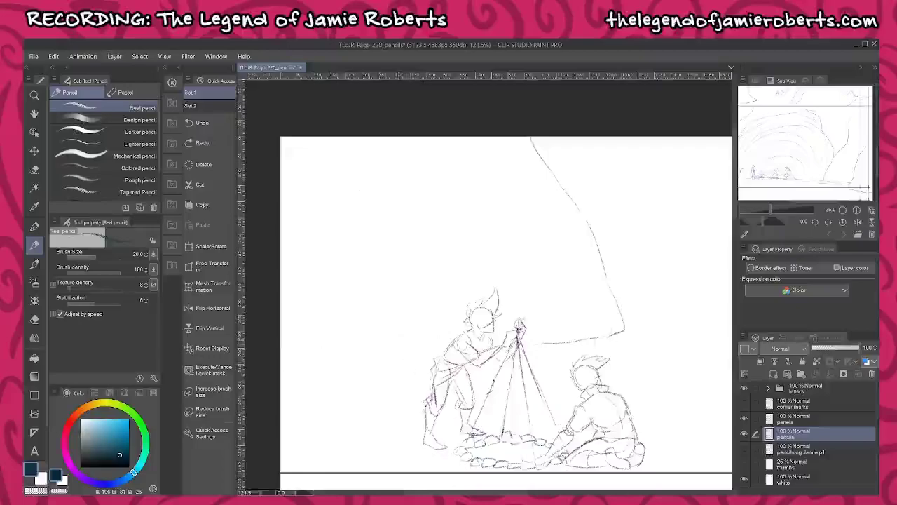
- Draw a nearly level ground line from behind the standing figure to the page edge and a curved cave edge rising above it
left_click_drag(442, 341, 280, 352)
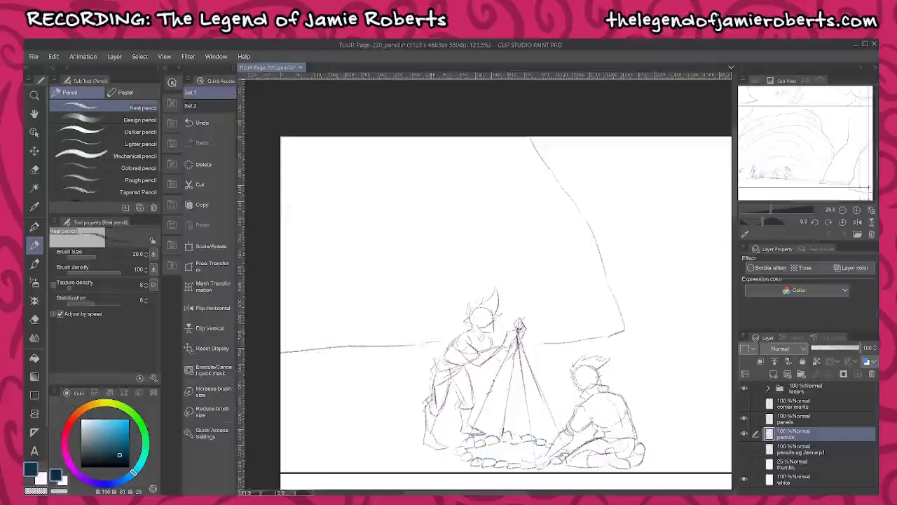
left_click_drag(419, 300, 362, 147)
mouse_move(590, 368)
left_mouse_down()
mouse_move(382, 306)
mouse_move(329, 306)
left_mouse_up()
left_click_drag(598, 275, 520, 300)
scroll(521, 300, "down", 3)
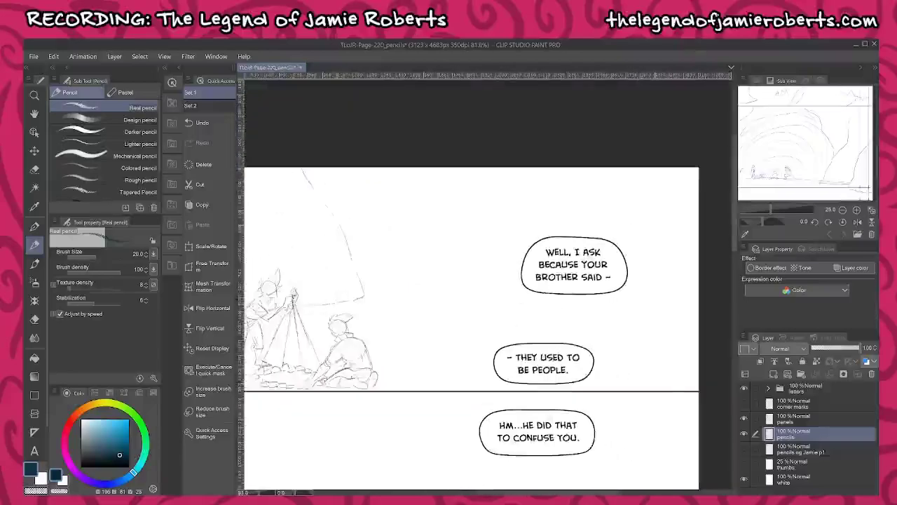
- Draw the cave's far curved edge from the panel's bottom border up around the speech balloons to its top edge
mouse_move(656, 390)
left_mouse_down()
mouse_move(664, 303)
mouse_move(640, 245)
mouse_move(517, 169)
left_mouse_up()
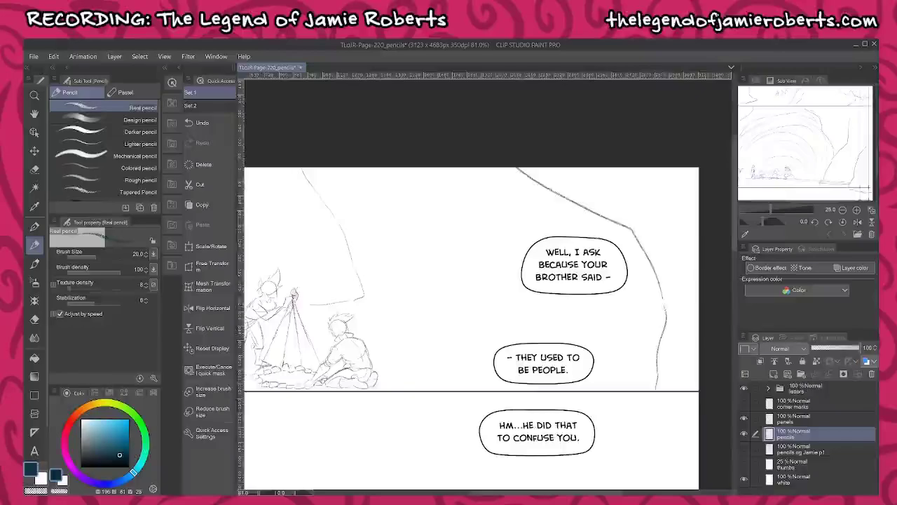
scroll(596, 216, "down", 2)
scroll(432, 266, "up", 3)
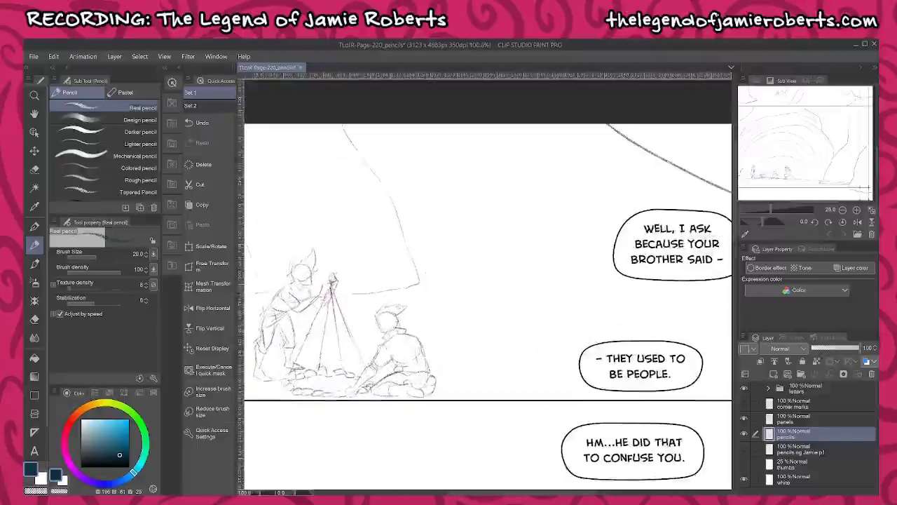
- Show the thumbs layer and try sketching a head and chest over the thumbnail's figure carrying a load
scroll(514, 266, "up", 1)
scroll(514, 284, "up", 1)
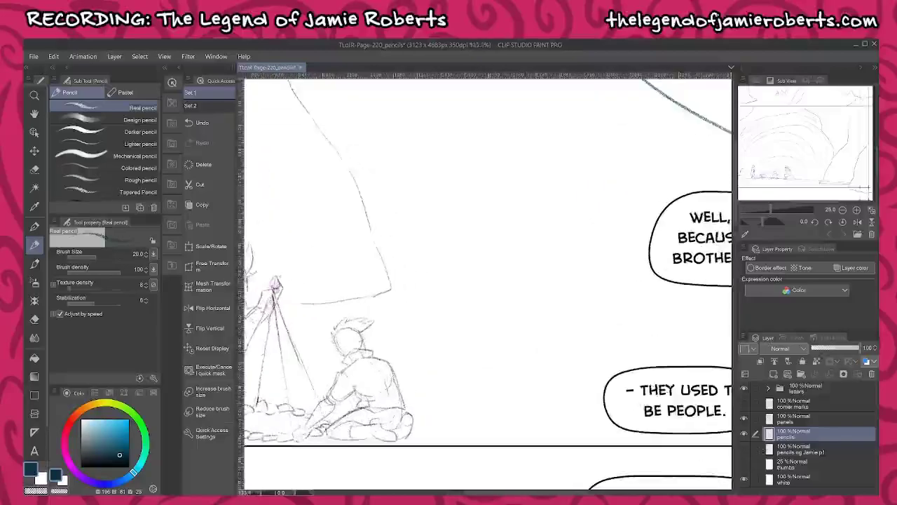
left_click(744, 464)
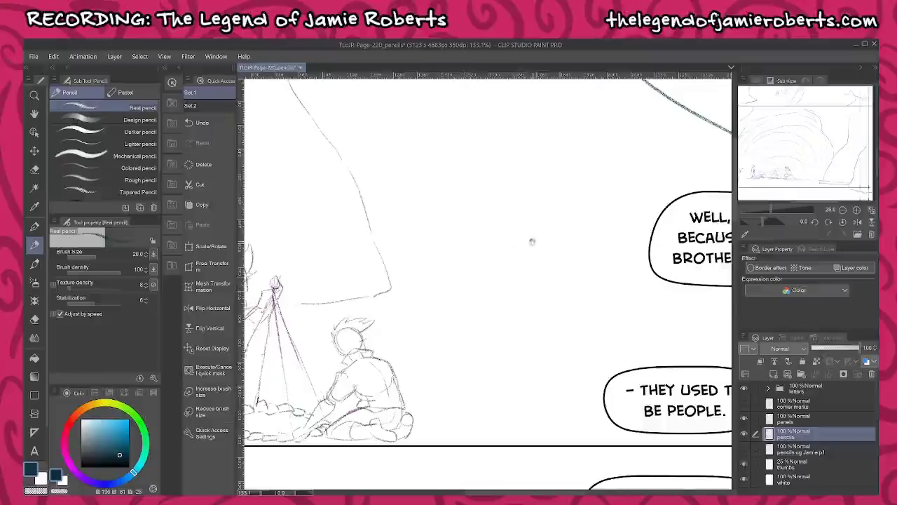
left_click_drag(531, 241, 489, 253)
left_click_drag(407, 266, 372, 242)
scroll(518, 203, "up", 3)
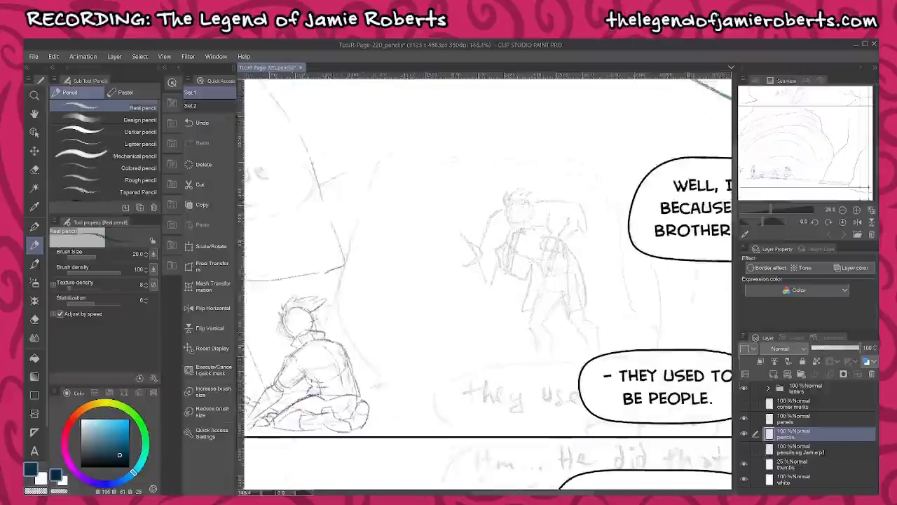
mouse_move(502, 201)
left_mouse_down()
mouse_move(520, 228)
mouse_move(499, 197)
left_mouse_up()
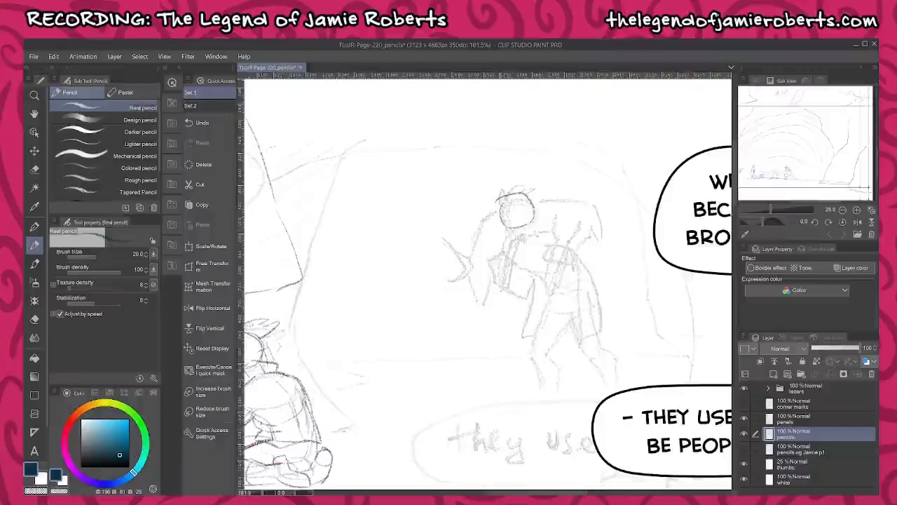
mouse_move(506, 222)
left_mouse_down()
mouse_move(510, 240)
mouse_move(523, 238)
mouse_move(504, 256)
mouse_move(573, 271)
mouse_move(573, 237)
mouse_move(550, 233)
left_mouse_up()
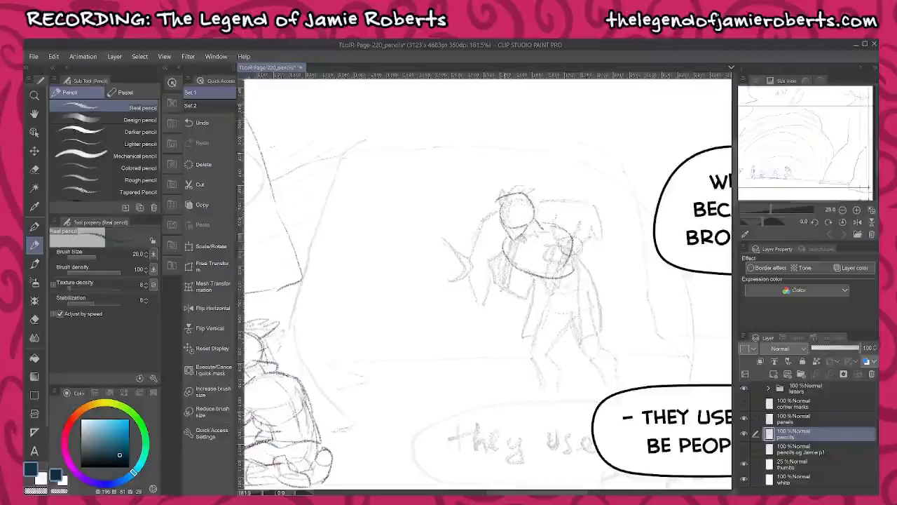
left_click_drag(498, 199, 501, 215)
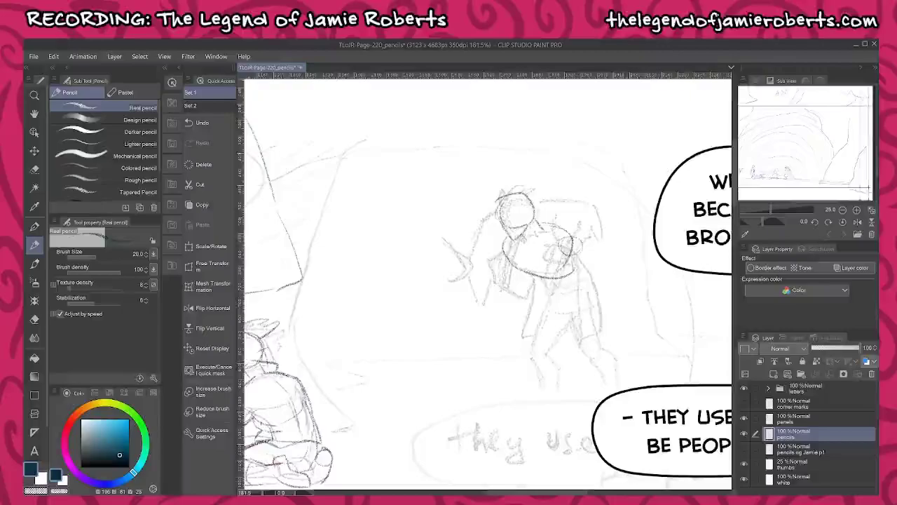
- Discard the head and chest sketch over the thumbnail and hide the thumbs layer
key("m")
left_click(147, 141)
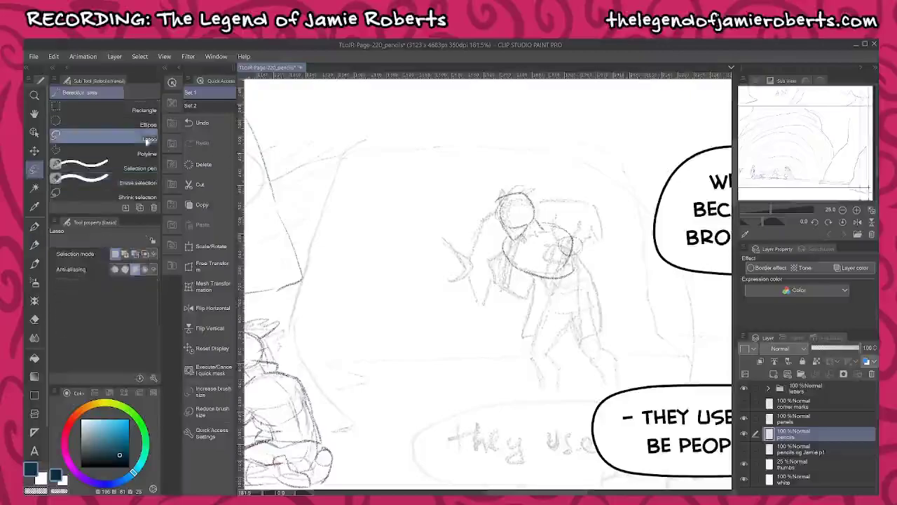
mouse_move(566, 194)
left_mouse_down()
mouse_move(464, 197)
mouse_move(586, 214)
mouse_move(565, 187)
left_mouse_up()
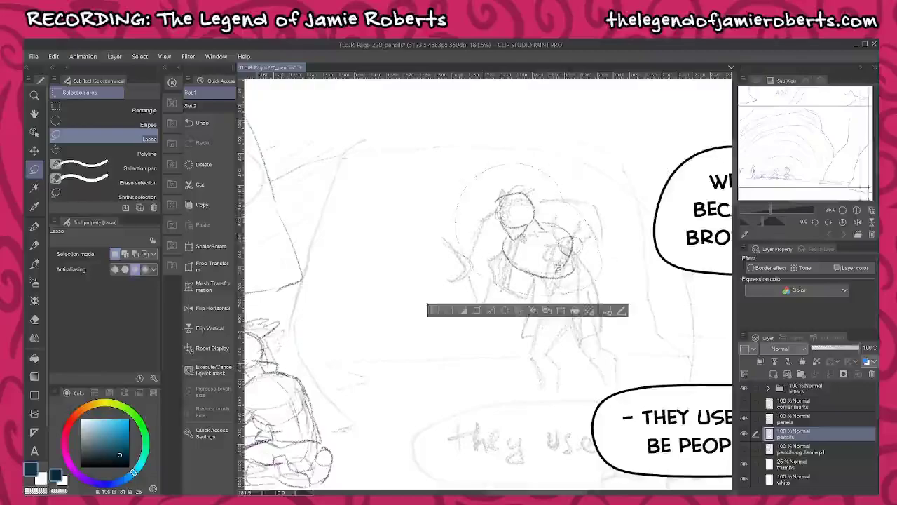
key("ctrl+d")
key("p")
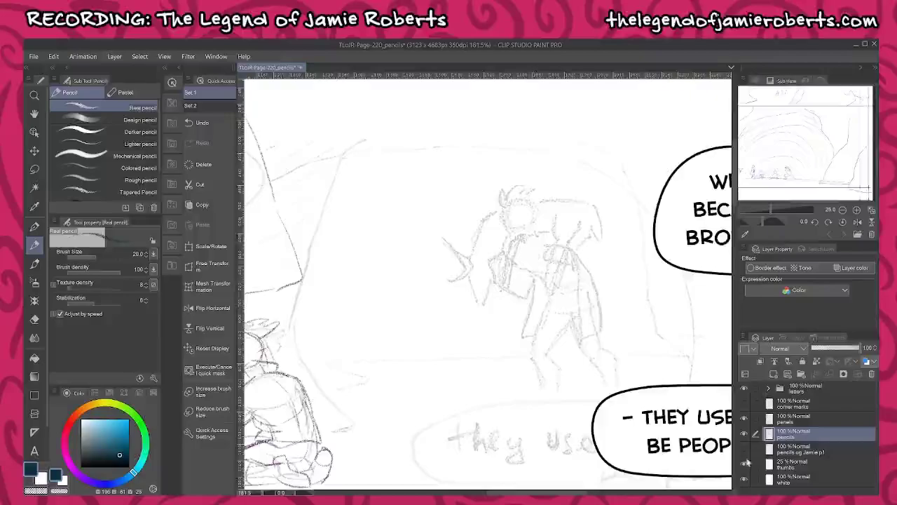
left_click_drag(506, 306, 617, 340)
left_click(745, 463)
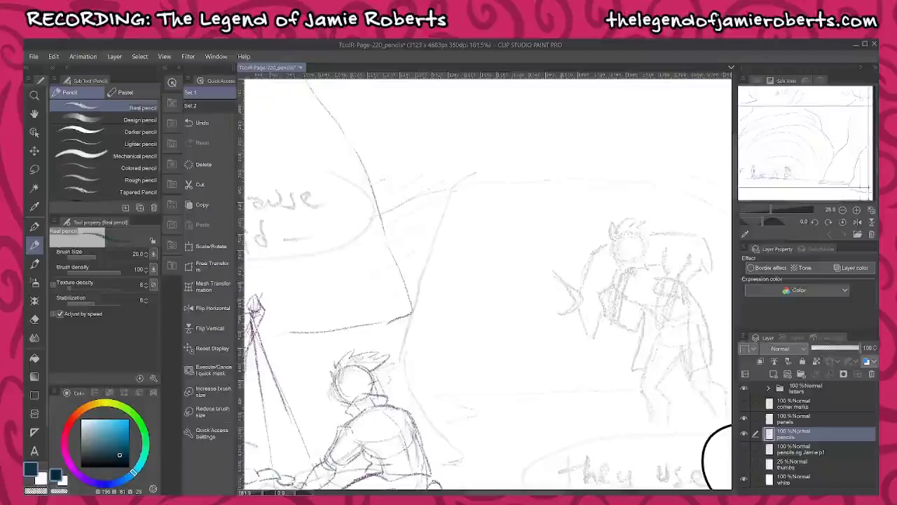
- Rough in a new figure's head, neck, chest and waist in the open space behind the seated figure
left_click_drag(558, 271, 691, 274)
left_click_drag(629, 289, 749, 245)
left_click_drag(532, 280, 289, 264)
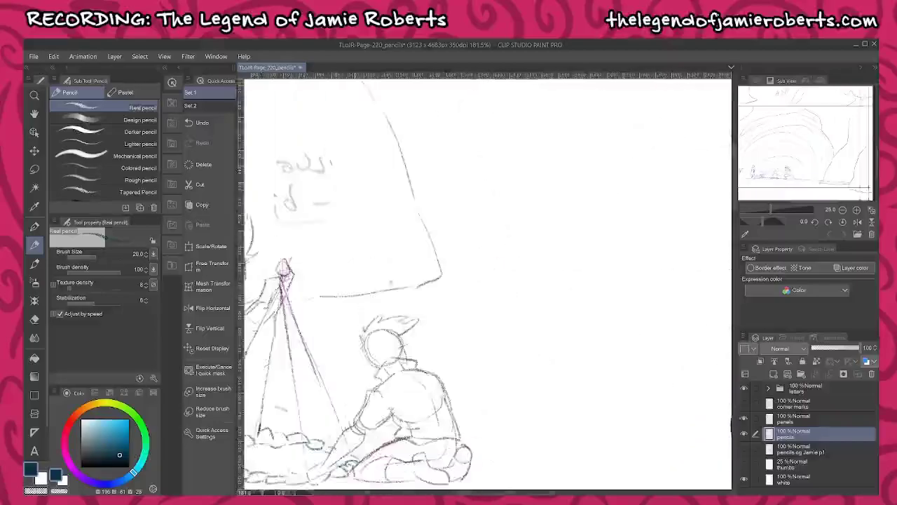
left_click_drag(545, 254, 538, 288)
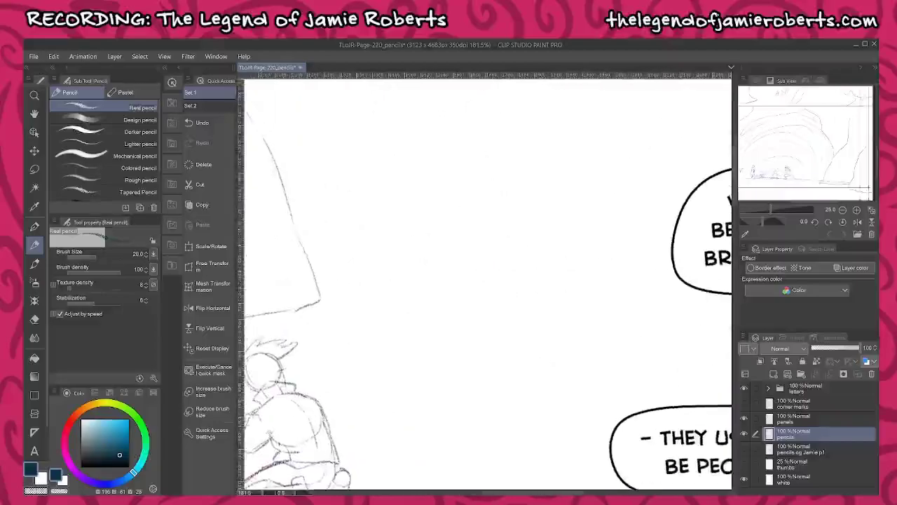
left_click_drag(480, 214, 580, 210)
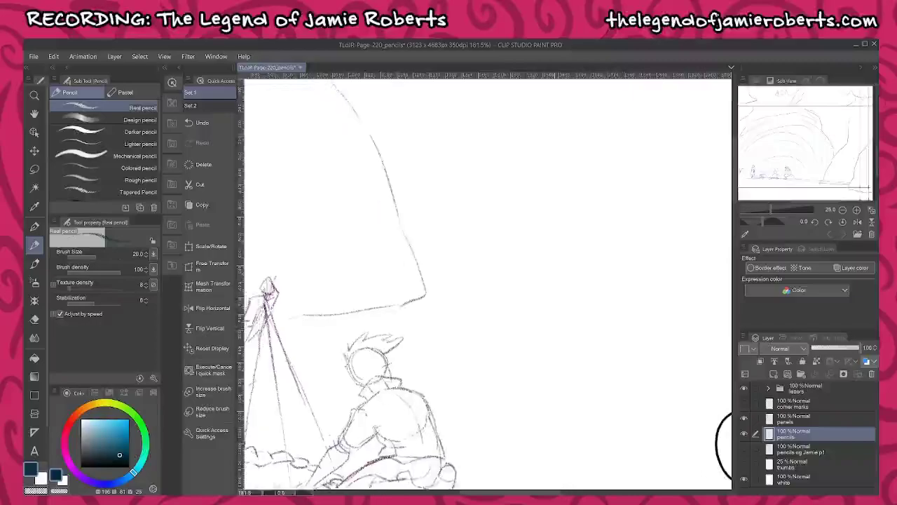
mouse_move(569, 155)
left_mouse_down()
mouse_move(557, 189)
mouse_move(569, 184)
mouse_move(556, 198)
mouse_move(573, 197)
mouse_move(543, 208)
mouse_move(575, 226)
mouse_move(593, 203)
mouse_move(600, 223)
mouse_move(544, 229)
left_mouse_up()
mouse_move(552, 198)
left_mouse_down()
mouse_move(538, 229)
mouse_move(589, 262)
left_mouse_up()
left_click_drag(599, 231, 593, 258)
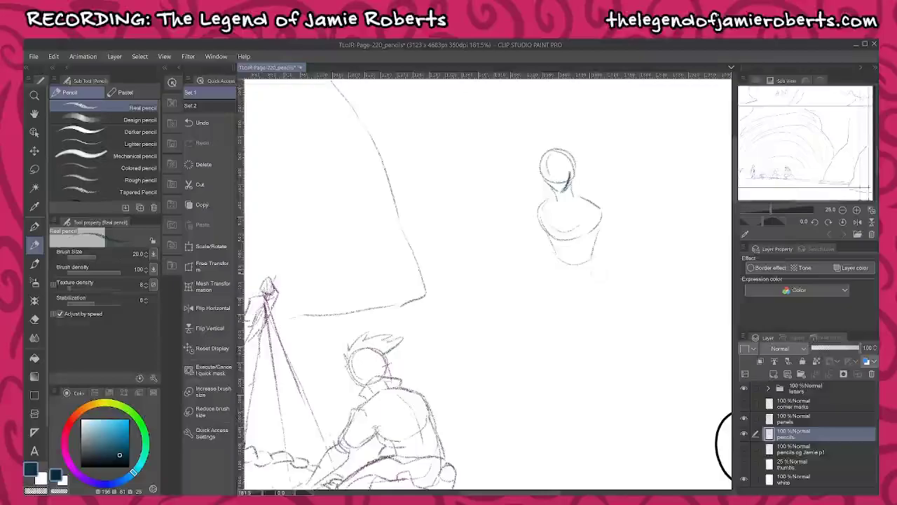
- Lasso the new figure's head and torso, rotate them slightly clockwise and deselect
key("m")
mouse_move(589, 148)
left_mouse_down()
mouse_move(525, 228)
mouse_move(620, 265)
mouse_move(603, 150)
left_mouse_up()
key("ctrl+t")
left_click_drag(643, 274, 623, 291)
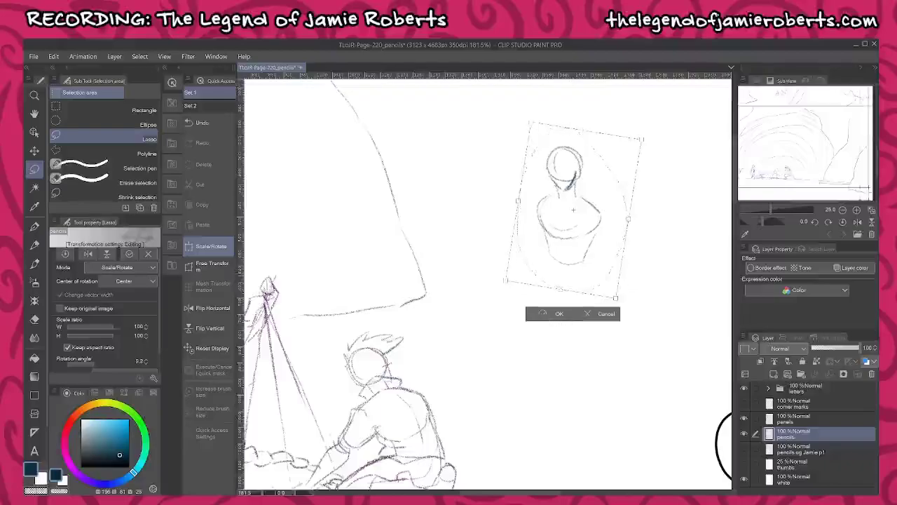
left_click(534, 316)
left_click(482, 309)
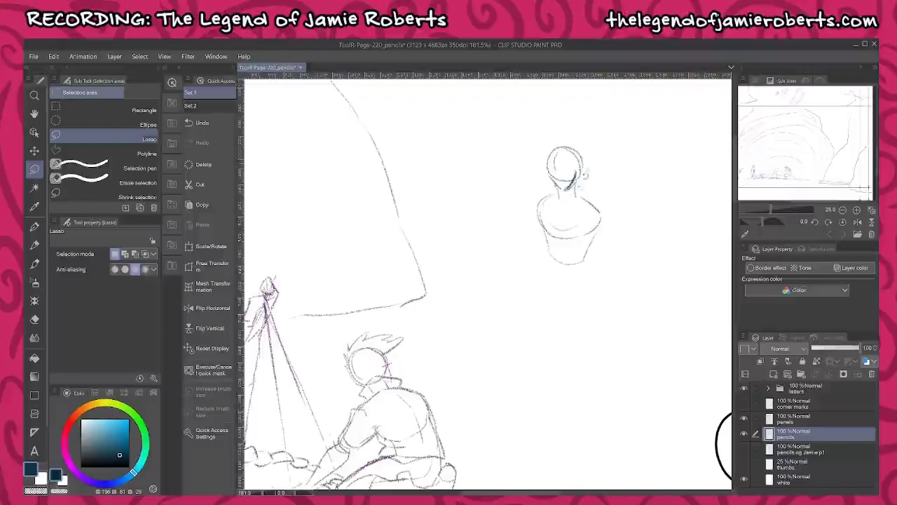
- Lasso only the new figure's head, adjust its tilt with Scale/Rotate and deselect
mouse_move(552, 177)
left_mouse_down()
mouse_move(595, 163)
mouse_move(566, 129)
mouse_move(546, 165)
left_mouse_up()
left_click(600, 213)
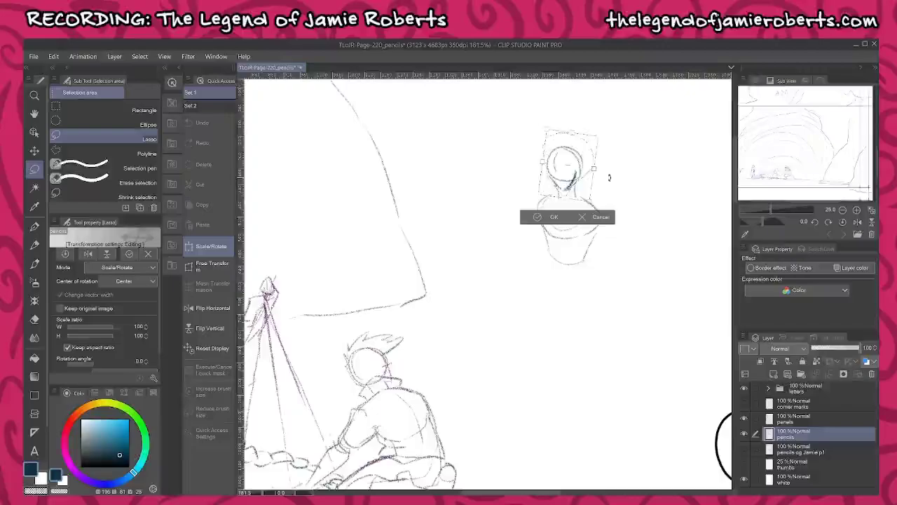
key("Return")
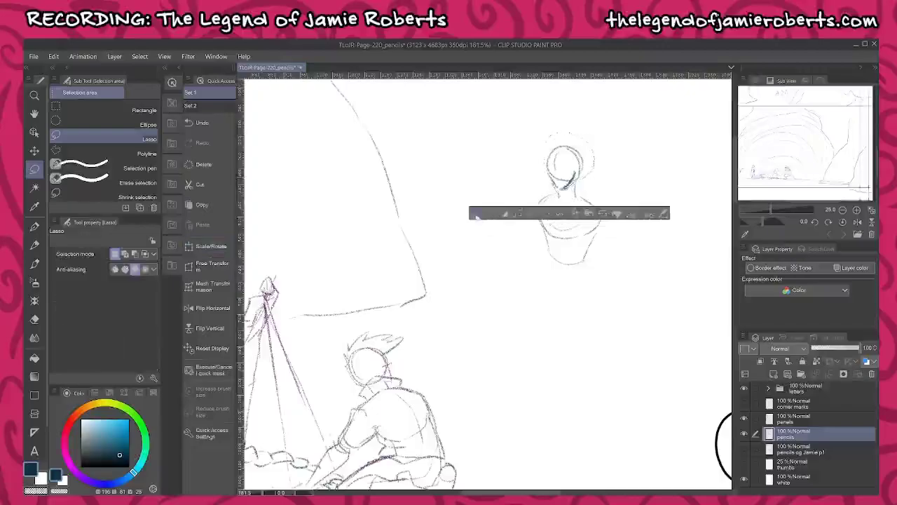
left_click(485, 214)
- Pencil the hips as a tapering wedge below the waist and add rounded shoulders to the new figure
key("p")
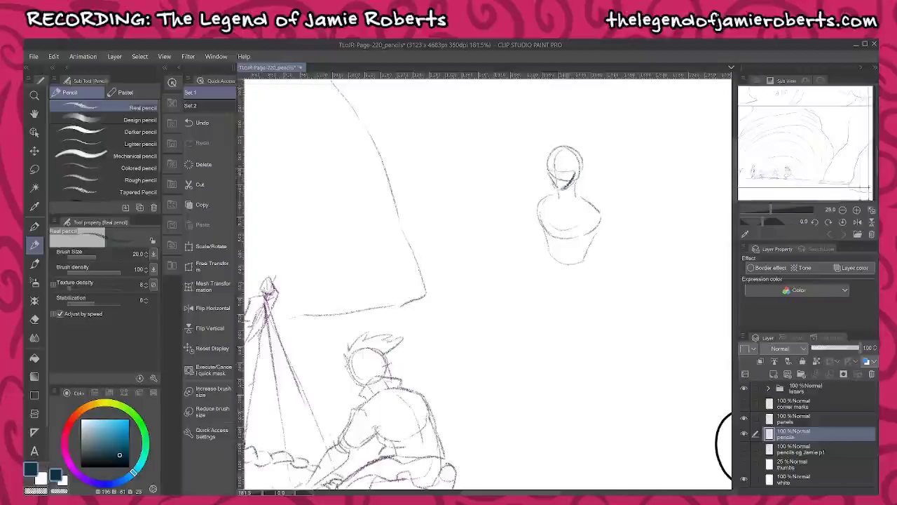
left_click_drag(549, 256, 555, 279)
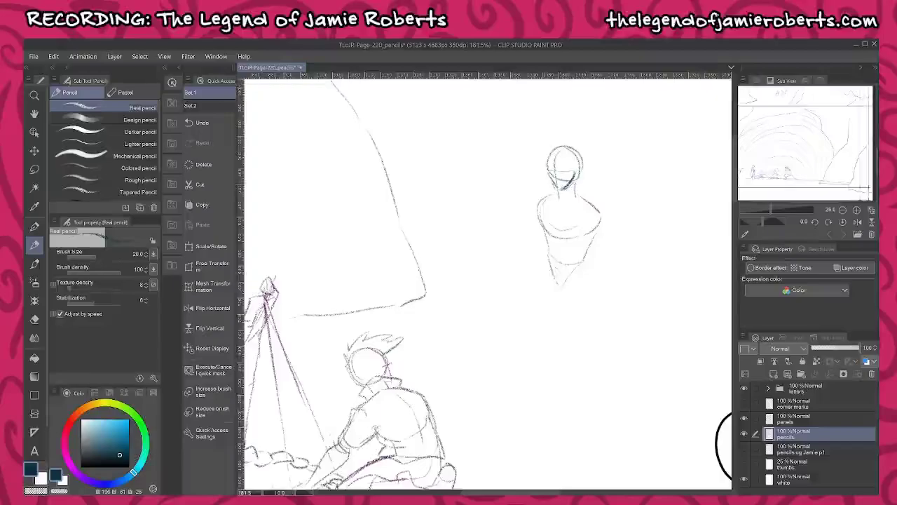
left_click_drag(539, 202, 534, 221)
mouse_move(586, 212)
left_mouse_down()
mouse_move(592, 230)
mouse_move(607, 227)
left_mouse_up()
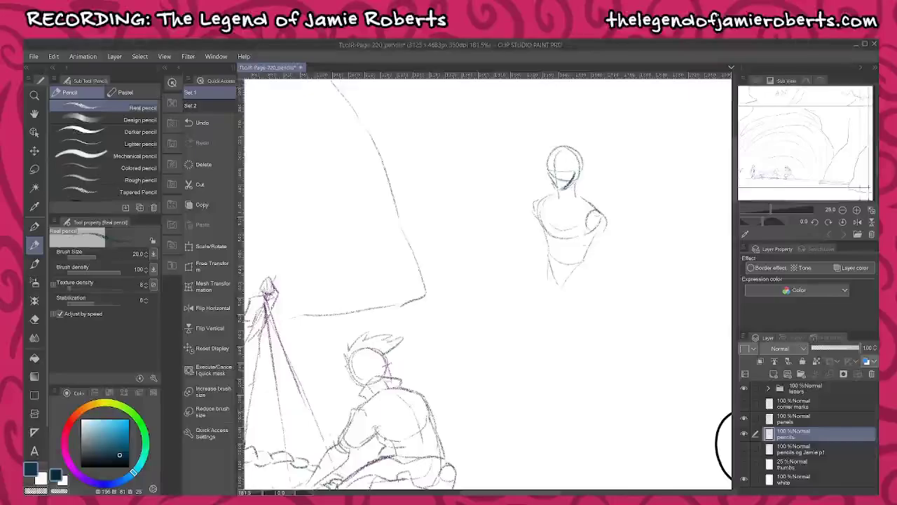
- Sketch the new figure's two legs in a walking pose, one straight and the other bent back at the knee
mouse_move(588, 260)
left_mouse_down()
mouse_move(590, 284)
mouse_move(541, 340)
left_mouse_up()
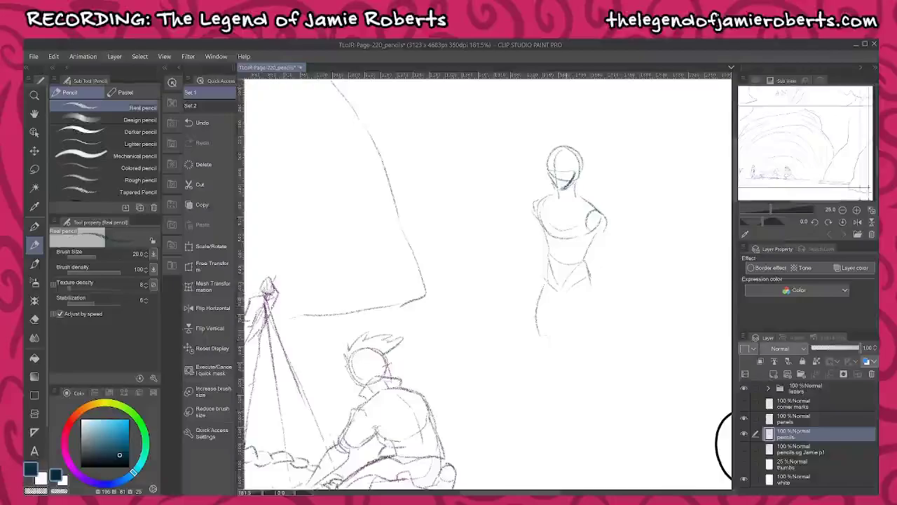
left_click_drag(566, 312, 564, 336)
left_click_drag(591, 282, 576, 401)
left_click_drag(565, 325, 569, 403)
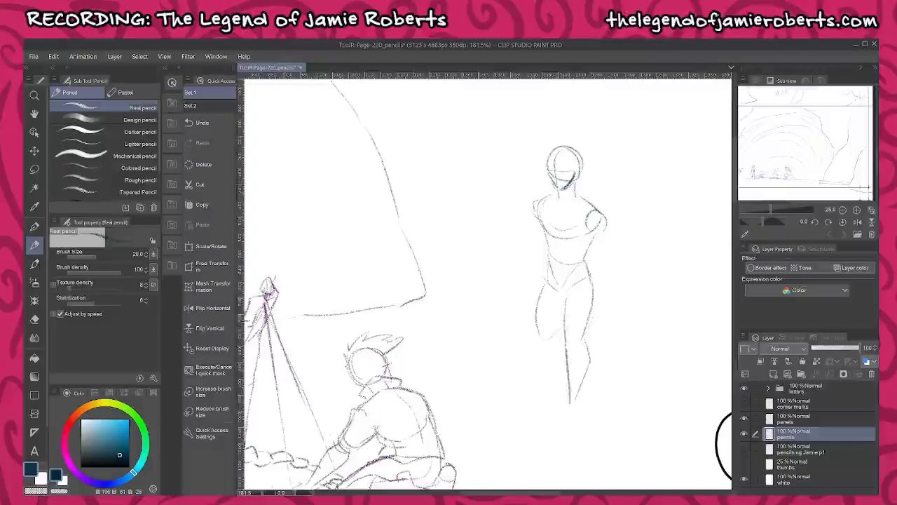
left_click_drag(546, 342, 559, 358)
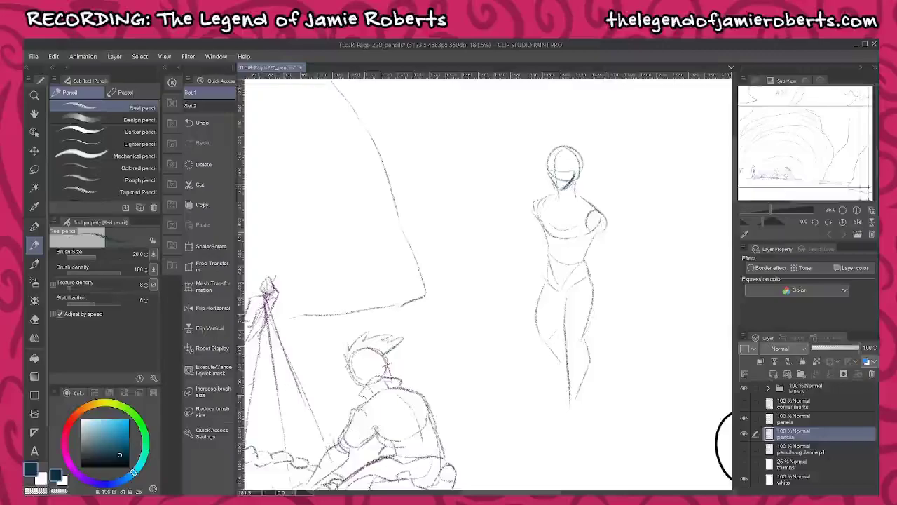
- Sketch both of the walking figure's arms hanging down, the one nearer the seated figure held out from the body
left_click_drag(534, 211, 517, 286)
left_click_drag(607, 223, 607, 312)
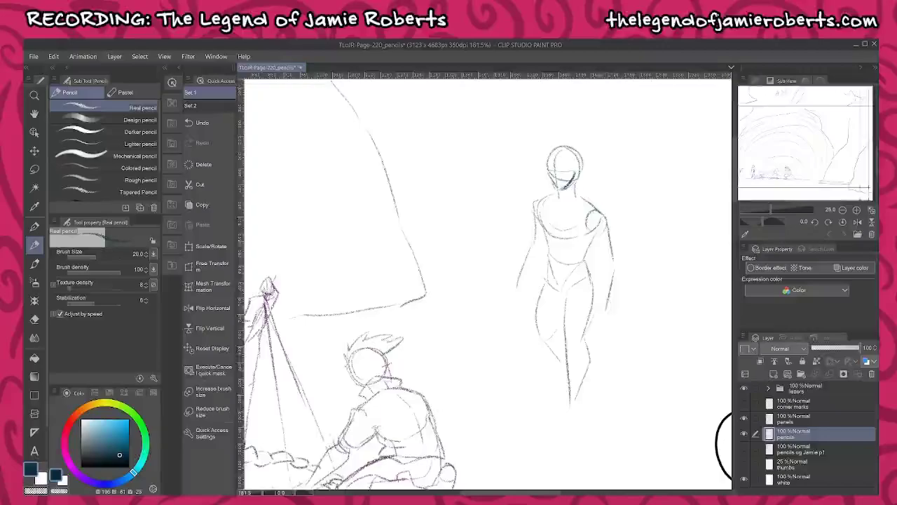
left_click_drag(600, 258, 597, 303)
left_click_drag(544, 263, 528, 291)
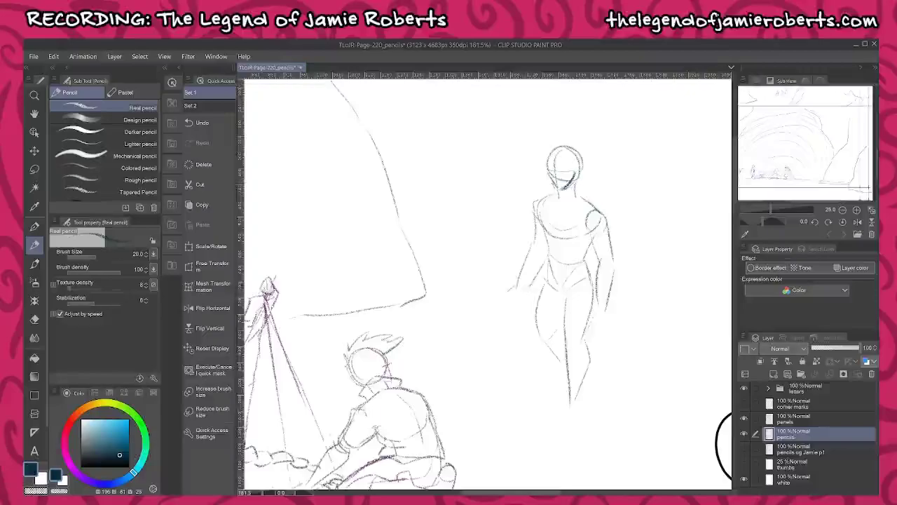
- Draw a curved bow in the walking figure's outstretched hand and short strokes for gear behind the shoulder
left_click_drag(496, 285, 523, 302)
mouse_move(462, 204)
left_mouse_down()
mouse_move(485, 225)
mouse_move(531, 300)
left_mouse_up()
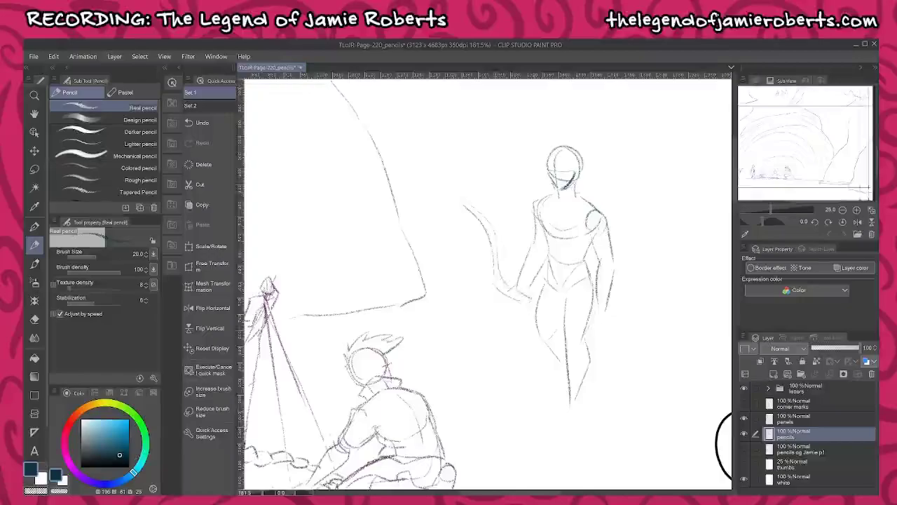
mouse_move(531, 177)
left_mouse_down()
mouse_move(540, 171)
mouse_move(543, 193)
left_mouse_up()
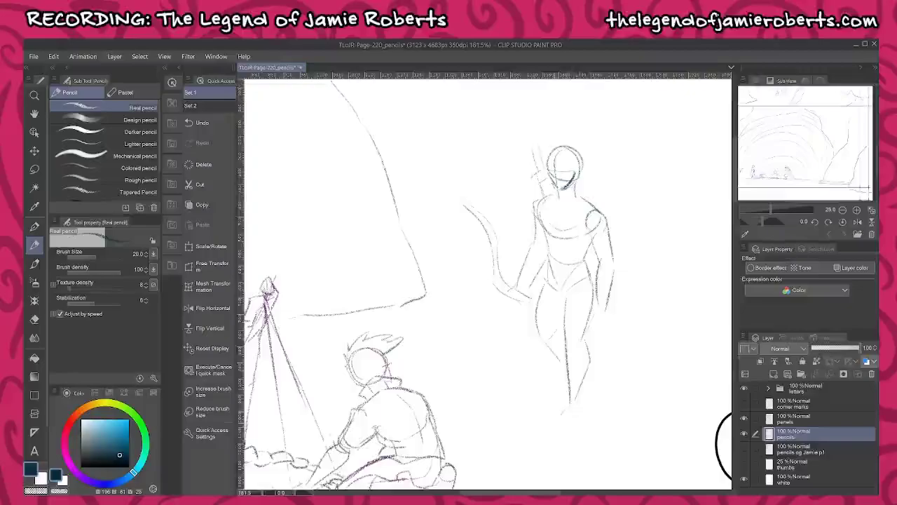
- Draw the foot of the walking figure's straight leg, pointing toward the seated figure
left_click_drag(559, 417, 561, 431)
left_click_drag(566, 426, 571, 431)
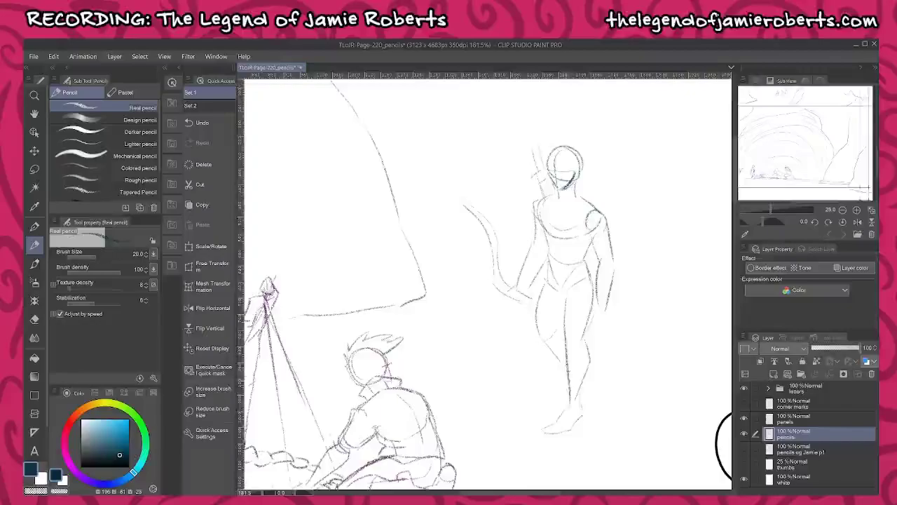
left_click_drag(688, 308, 577, 311)
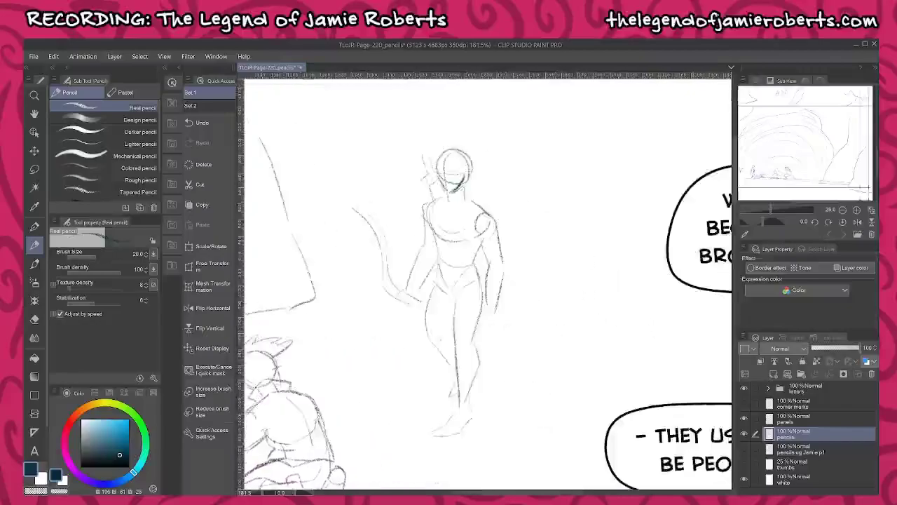
- Lasso the walking figure together with its bow and scale the selection down slightly, keeping its proportions
scroll(585, 248, "down", 5)
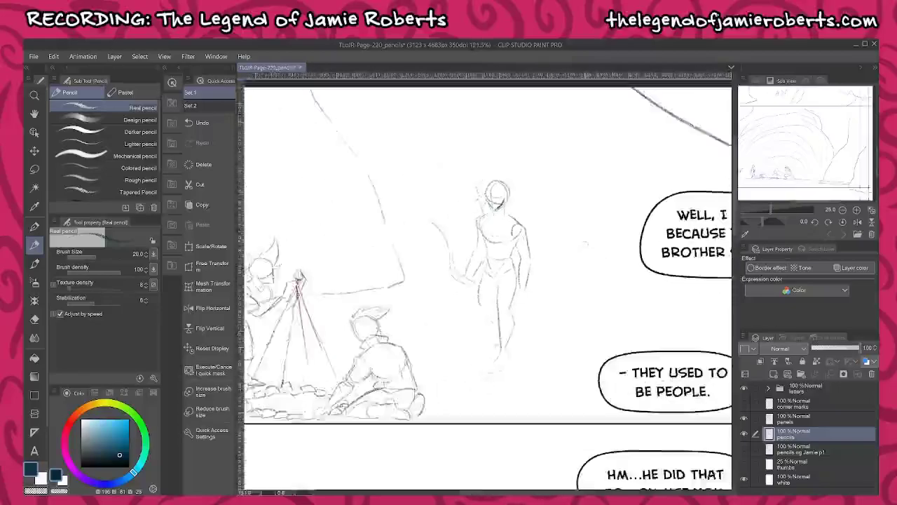
left_click_drag(552, 251, 574, 252)
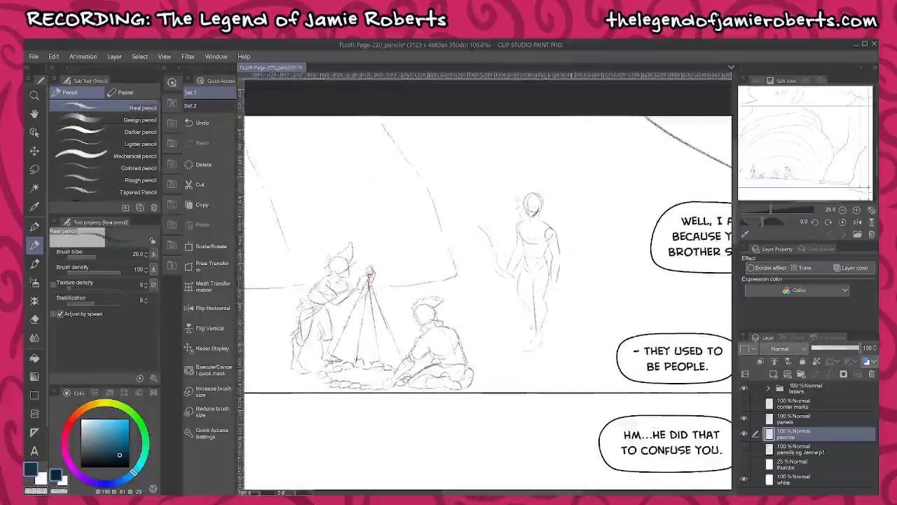
key("m")
mouse_move(558, 189)
left_mouse_down()
mouse_move(470, 214)
mouse_move(496, 317)
mouse_move(540, 357)
mouse_move(572, 319)
mouse_move(578, 208)
left_mouse_up()
left_click_drag(578, 261, 579, 262)
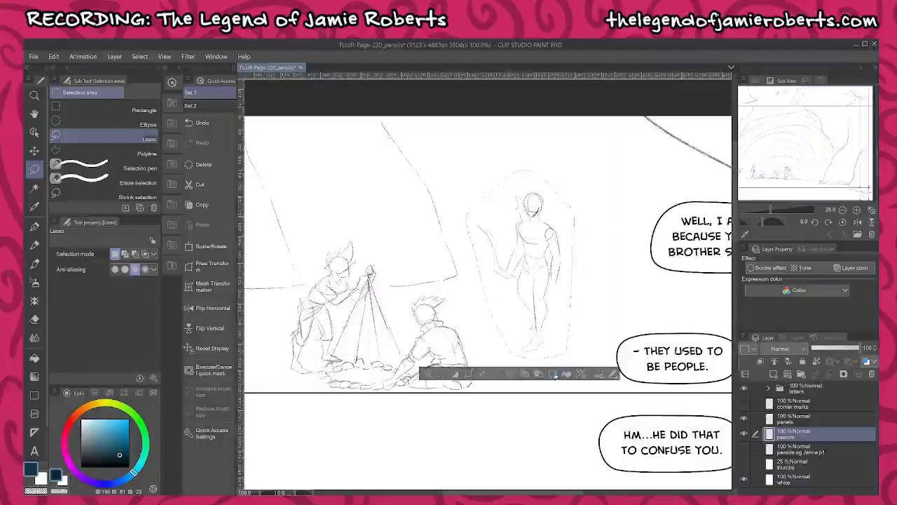
left_click(553, 375)
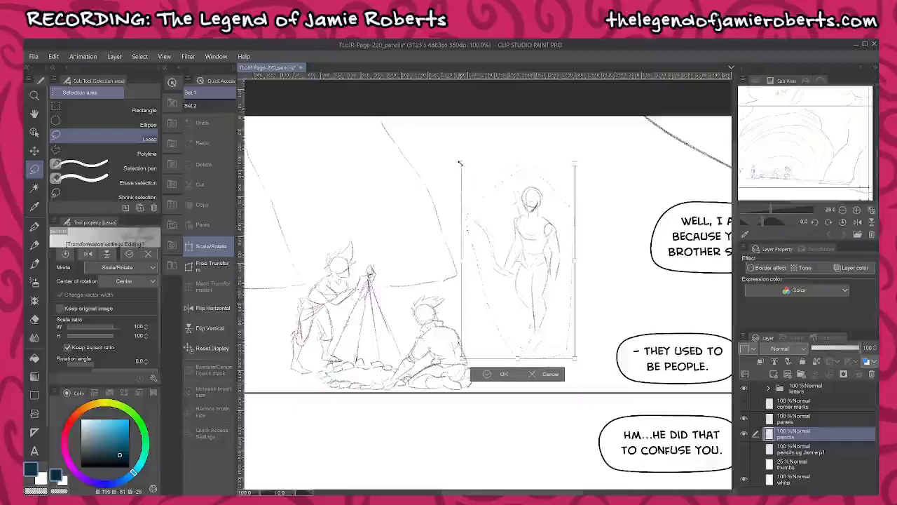
left_click_drag(460, 163, 467, 174)
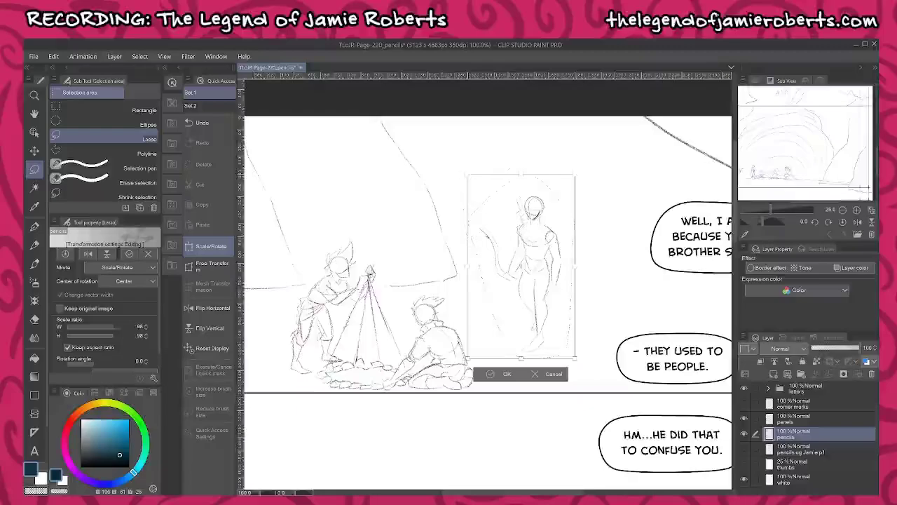
left_click(494, 375)
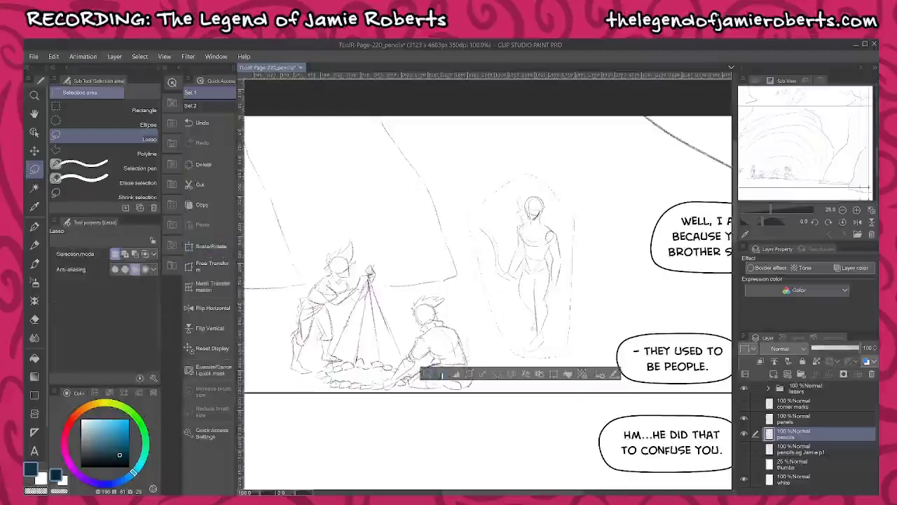
- Try to move the walking figure farther from the seated figure, next to the speech balloons, and deselect it
key("k")
left_click_drag(539, 318, 521, 315)
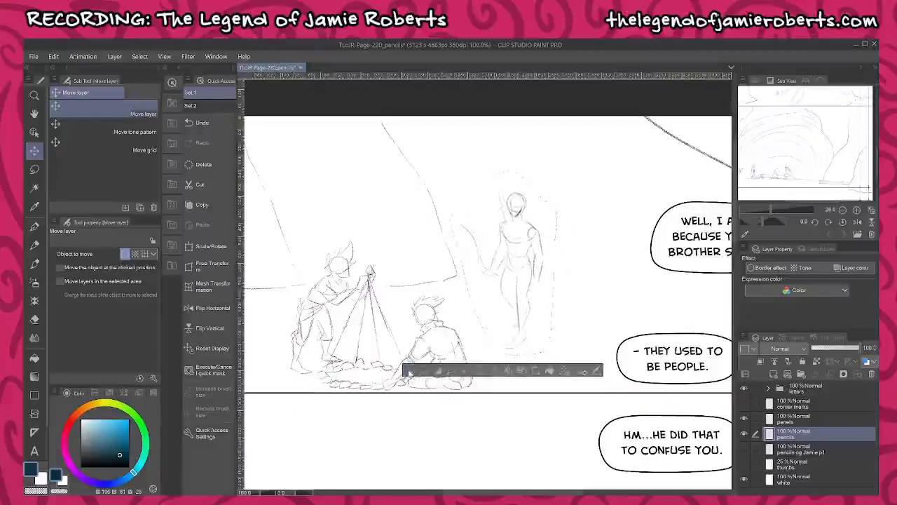
left_click_drag(521, 315, 608, 338)
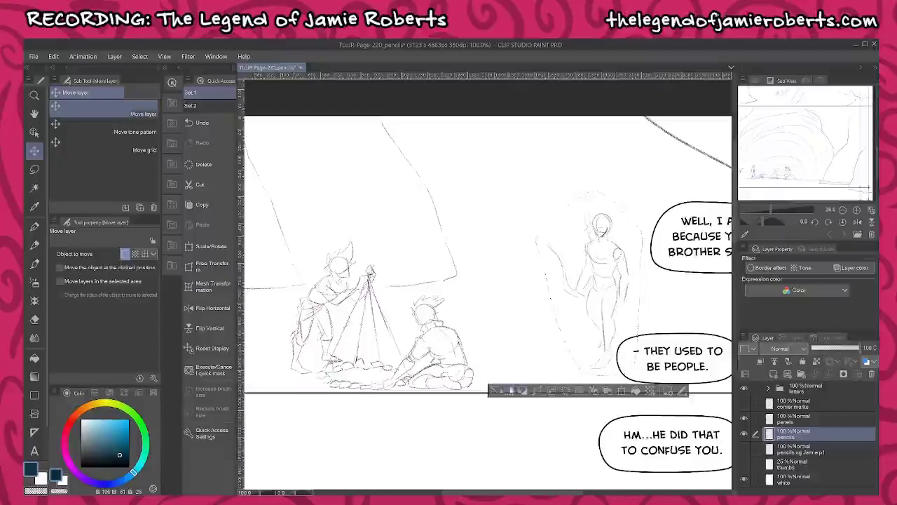
left_click(497, 391)
- Show the corner marks layer and undo the walking figure's deselection and repositioning
left_click(746, 417)
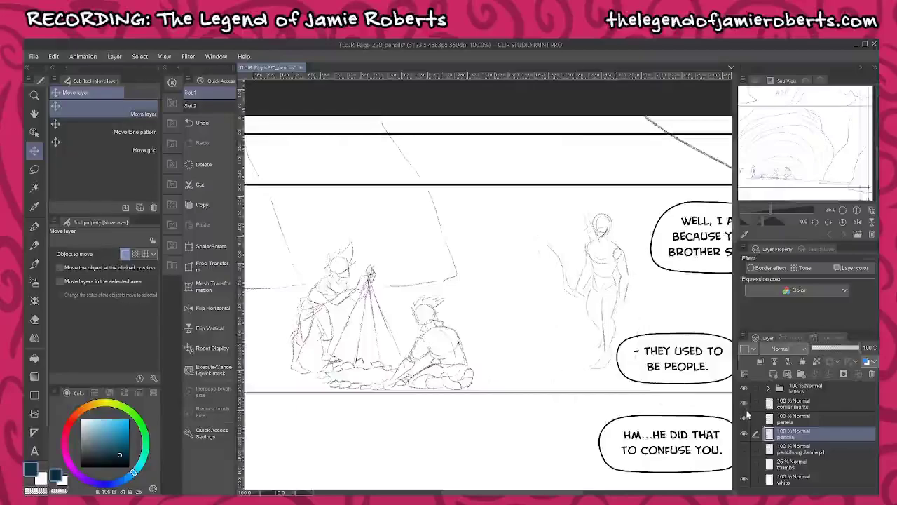
key("ctrl+z")
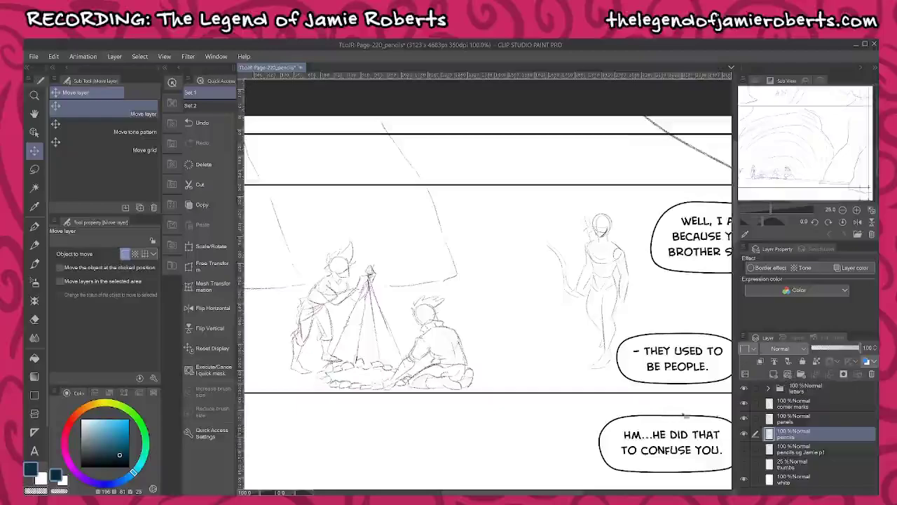
key("ctrl+z")
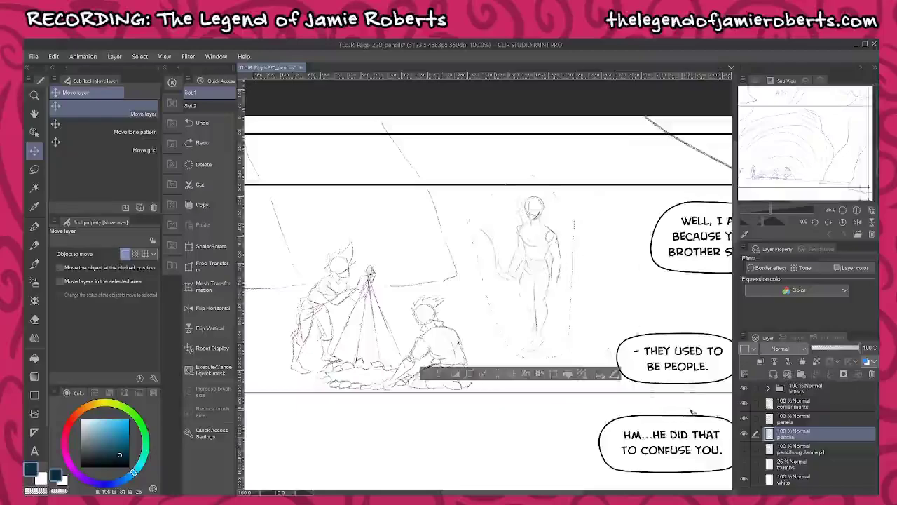
- Move the selected walking figure closer to the seated figure below the panel border, scale it down slightly, and deselect it
left_click_drag(530, 274, 501, 283)
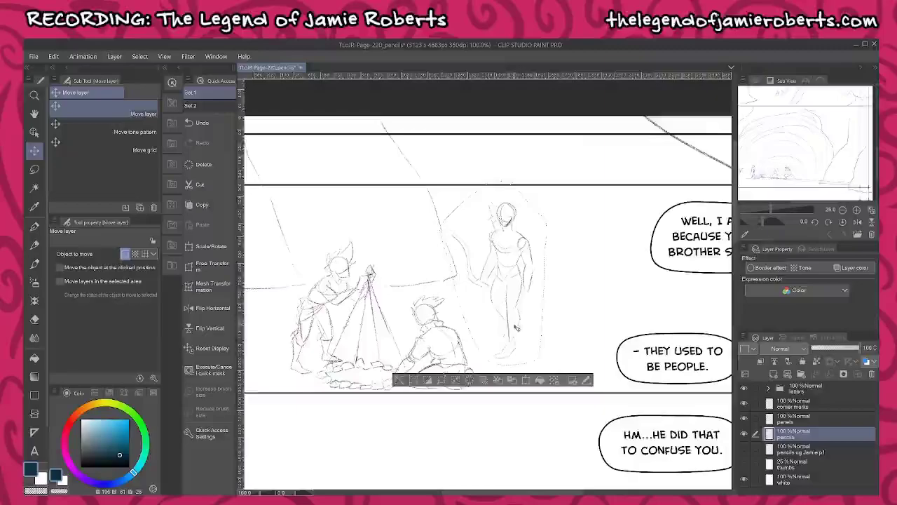
left_click(524, 380)
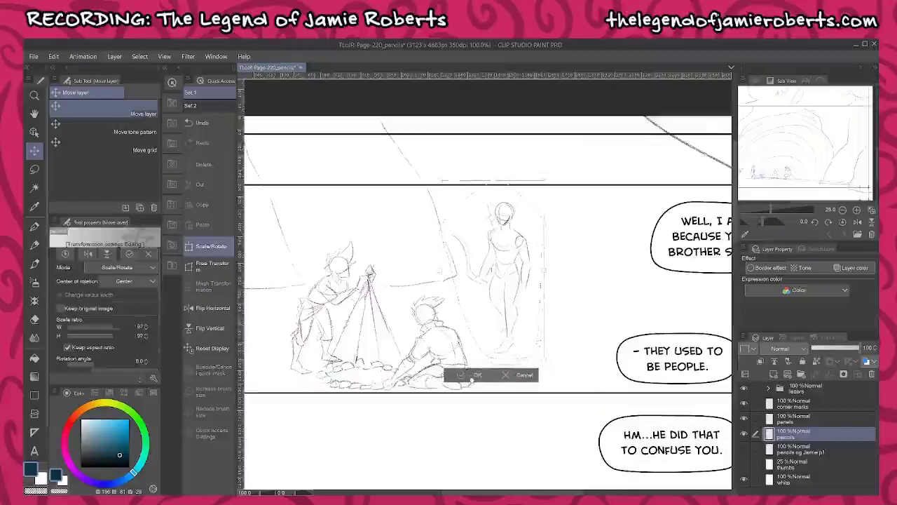
left_click(475, 376)
left_click(398, 374)
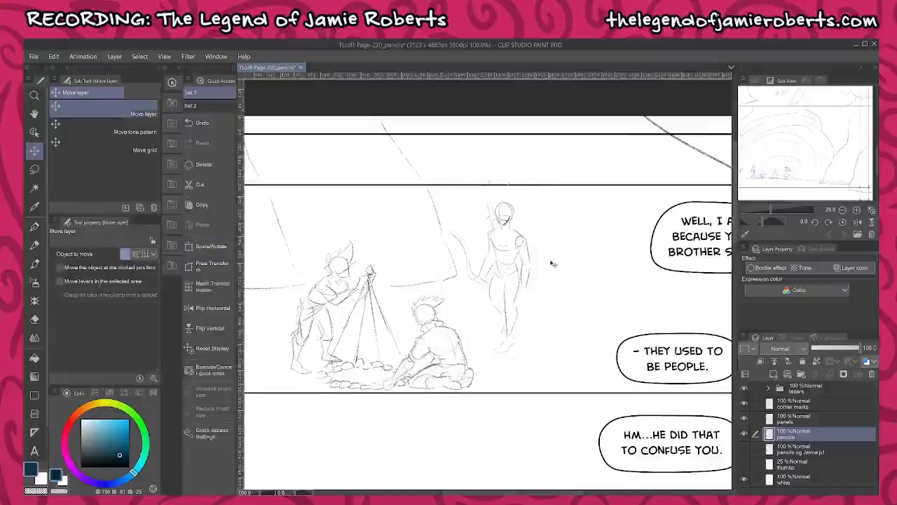
- Pencil a new broad figure between the walking figure and the speech balloons, with a round head, wide chest and curved waist
key("p")
scroll(581, 215, "up", 4)
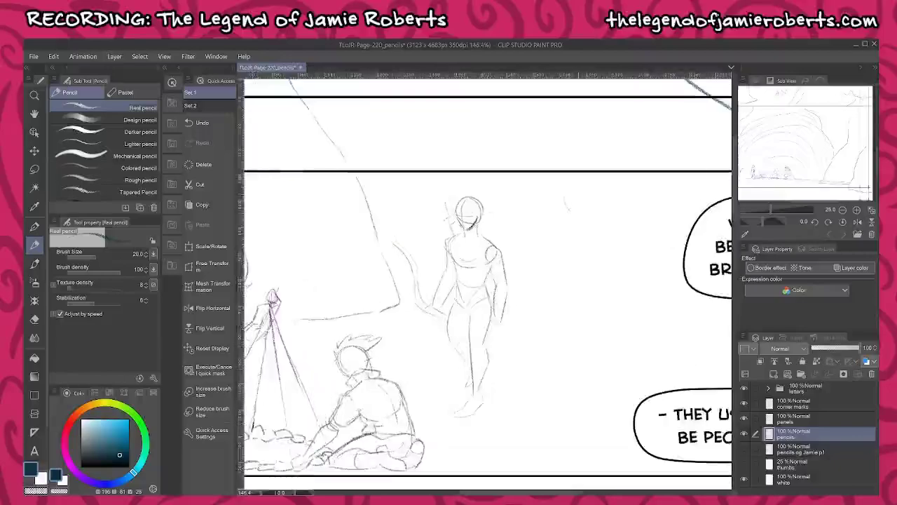
mouse_move(566, 204)
left_mouse_down()
mouse_move(572, 197)
mouse_move(574, 244)
mouse_move(590, 245)
mouse_move(626, 224)
left_mouse_up()
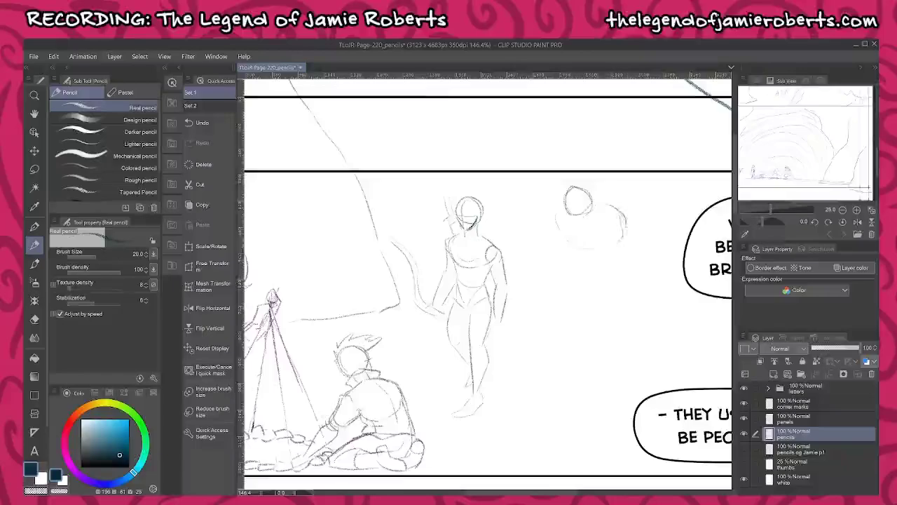
mouse_move(572, 247)
left_mouse_down()
mouse_move(604, 250)
mouse_move(617, 273)
mouse_move(627, 269)
left_mouse_up()
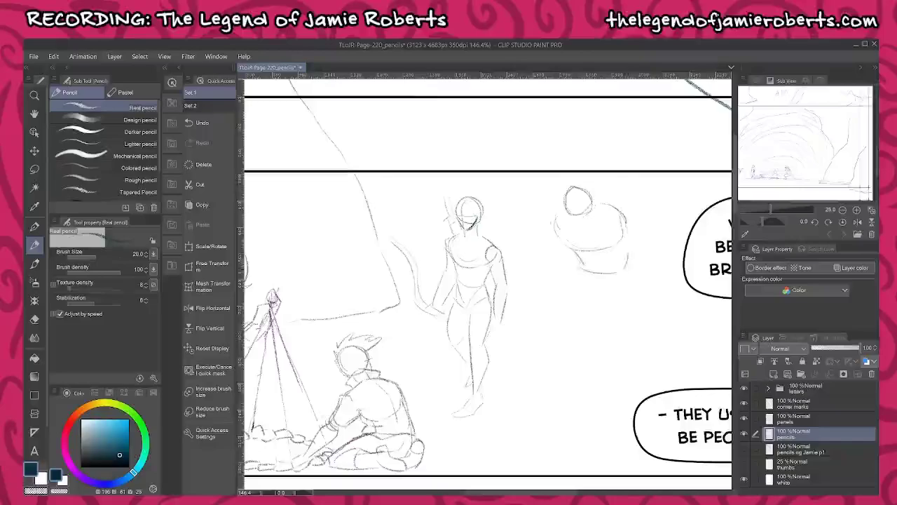
- Sketch the broad figure's arms with layered angled strokes on both sides of the chest
mouse_move(531, 222)
left_mouse_down()
mouse_move(526, 235)
mouse_move(540, 245)
left_mouse_up()
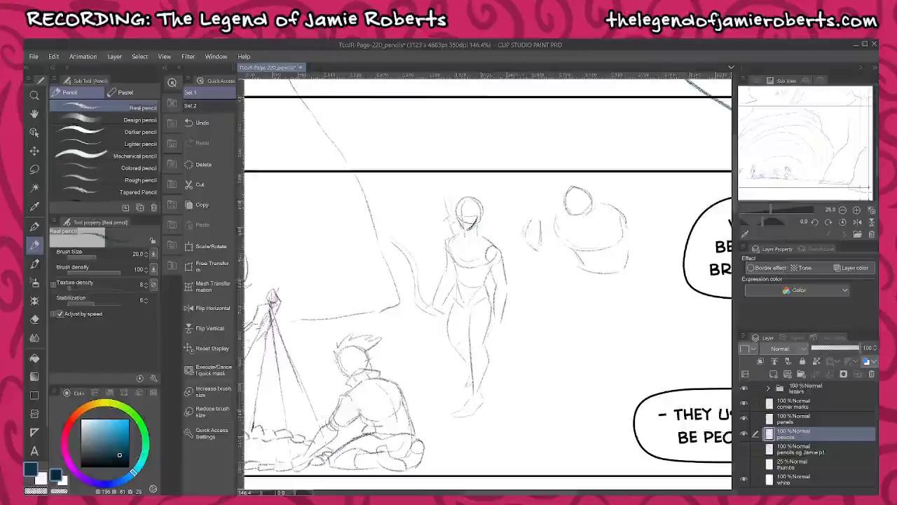
mouse_move(548, 203)
left_mouse_down()
mouse_move(533, 217)
mouse_move(550, 229)
mouse_move(545, 207)
mouse_move(544, 263)
left_mouse_up()
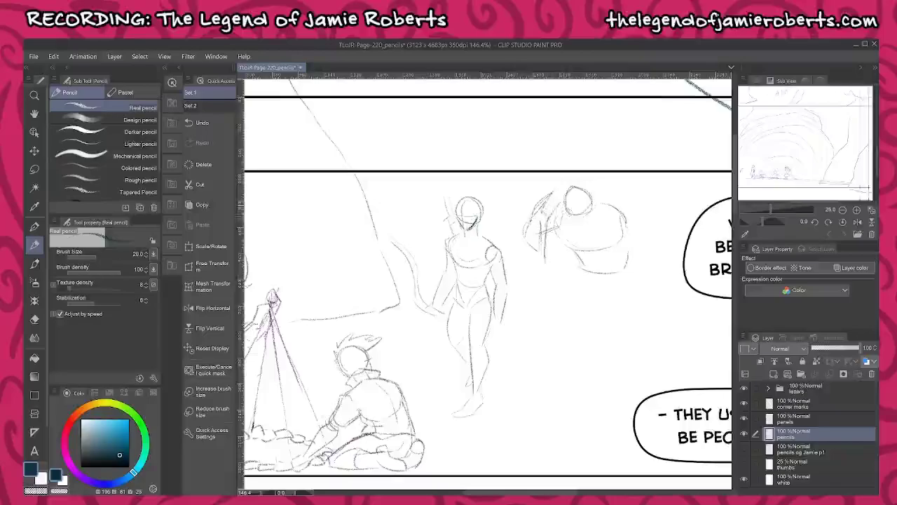
left_click_drag(561, 215, 543, 278)
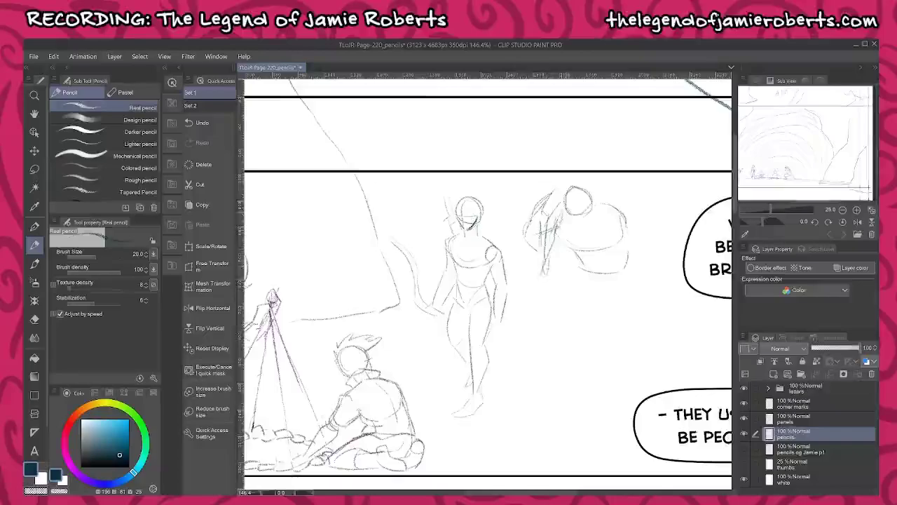
left_click_drag(565, 215, 553, 263)
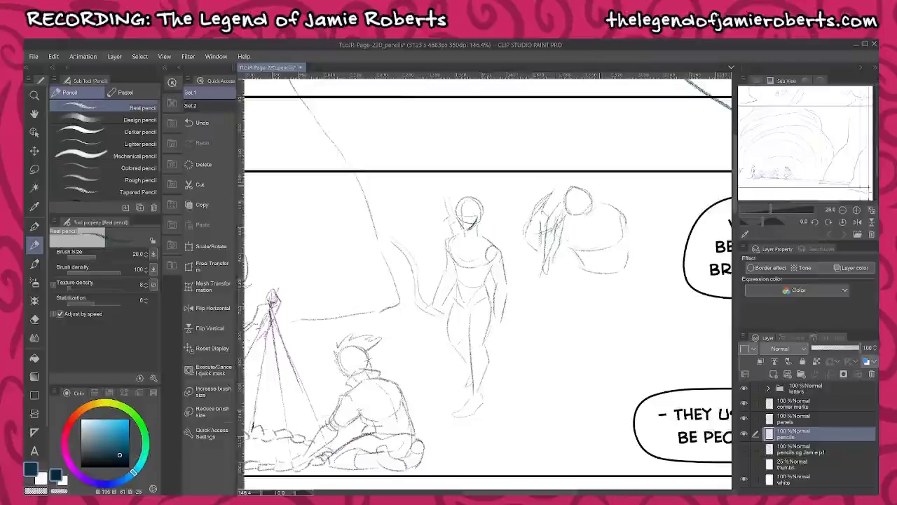
mouse_move(591, 182)
left_mouse_down()
mouse_move(610, 201)
mouse_move(605, 247)
left_mouse_up()
left_click_drag(616, 219, 606, 243)
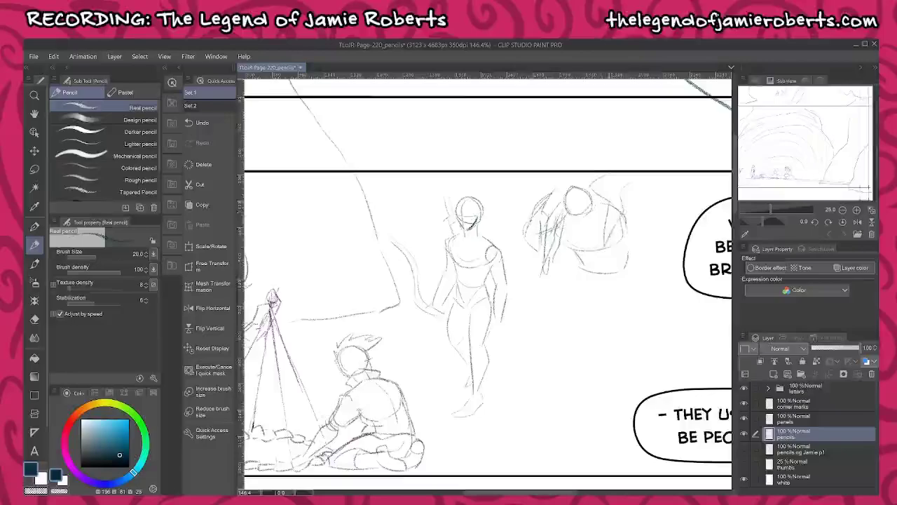
- Draw a large arched load over the broad figure's head and shoulders, with curved prongs extending toward the walking figure
mouse_move(615, 166)
left_mouse_down()
mouse_move(566, 168)
mouse_move(512, 228)
left_mouse_up()
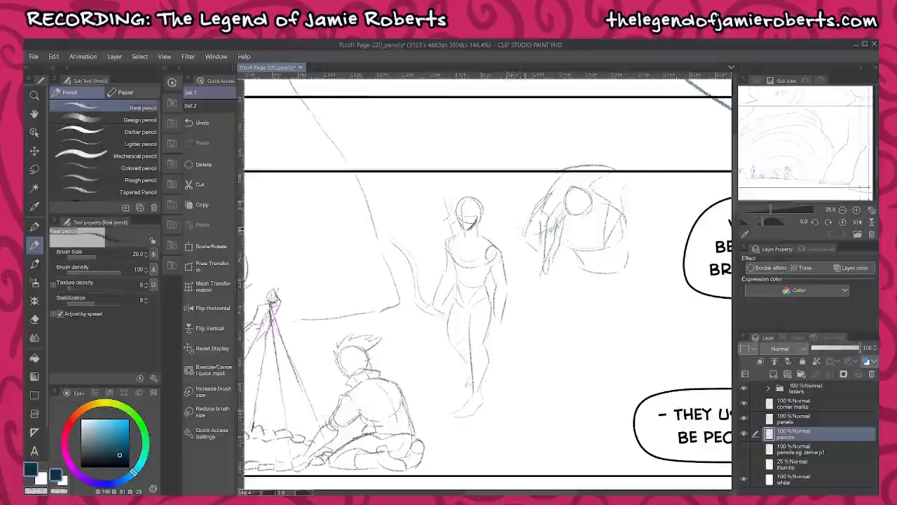
mouse_move(524, 225)
left_mouse_down()
mouse_move(509, 212)
mouse_move(506, 219)
mouse_move(523, 204)
mouse_move(512, 187)
left_mouse_up()
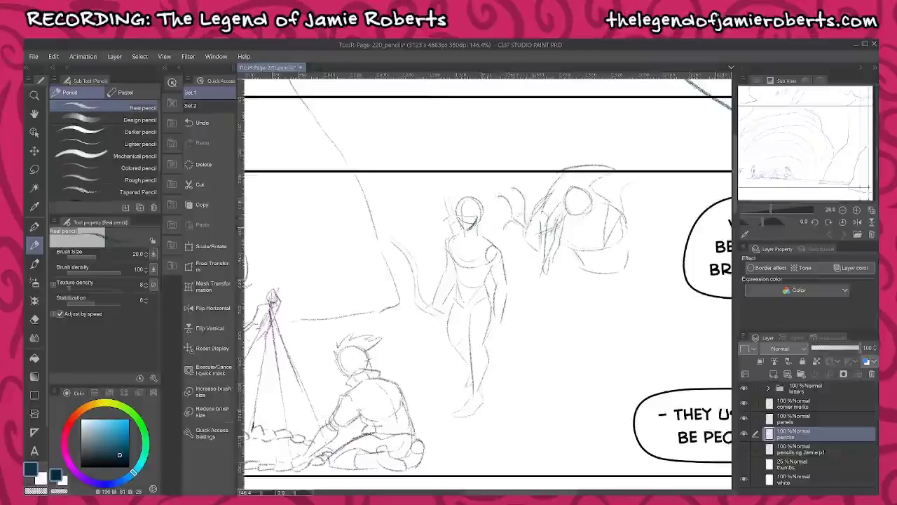
scroll(654, 217, "up", 2)
mouse_move(620, 165)
left_mouse_down()
mouse_move(648, 188)
mouse_move(581, 261)
left_mouse_up()
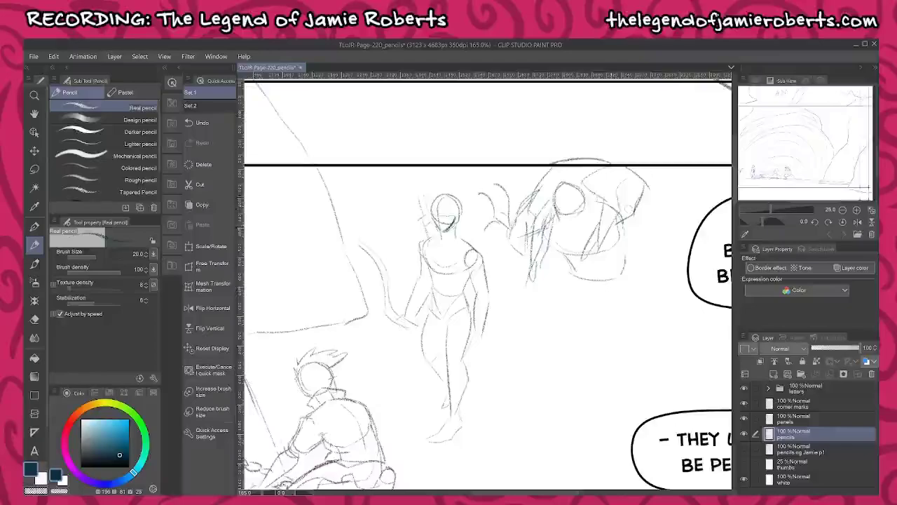
- Add the broad figure's chin and outline the angular hanging forms beside the arm nearer the speech balloons
scroll(590, 206, "up", 3)
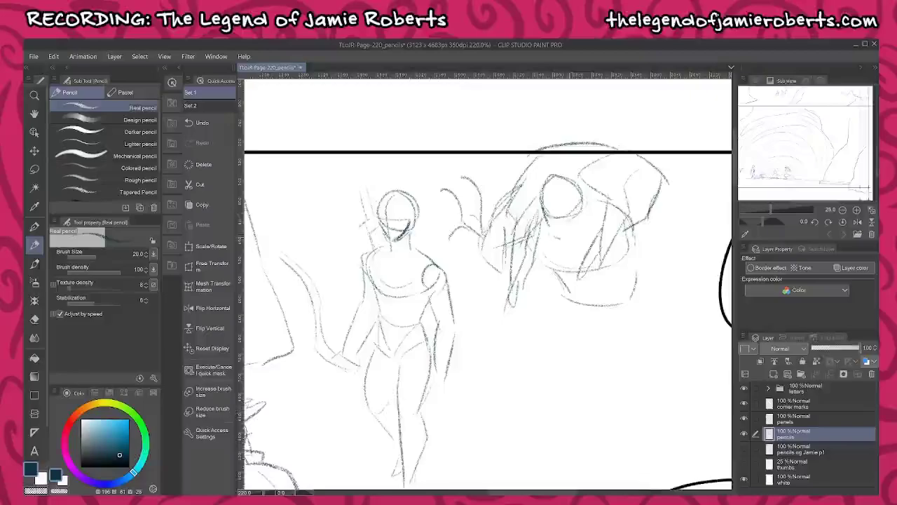
mouse_move(568, 236)
left_mouse_down()
mouse_move(581, 219)
mouse_move(554, 235)
left_mouse_up()
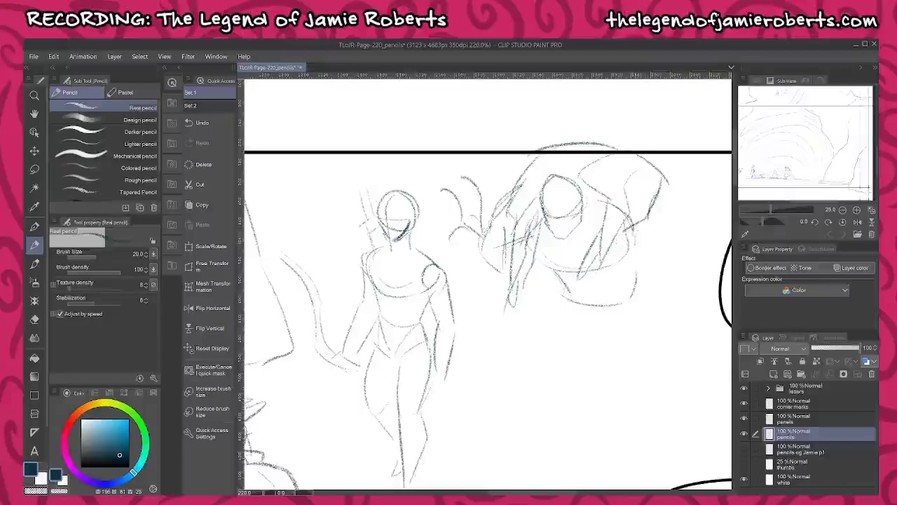
left_click_drag(635, 228, 659, 217)
mouse_move(652, 224)
left_mouse_down()
mouse_move(662, 231)
mouse_move(656, 246)
left_mouse_up()
mouse_move(618, 223)
left_mouse_down()
mouse_move(601, 259)
mouse_move(582, 244)
mouse_move(582, 252)
mouse_move(600, 261)
mouse_move(614, 292)
mouse_move(662, 320)
left_mouse_up()
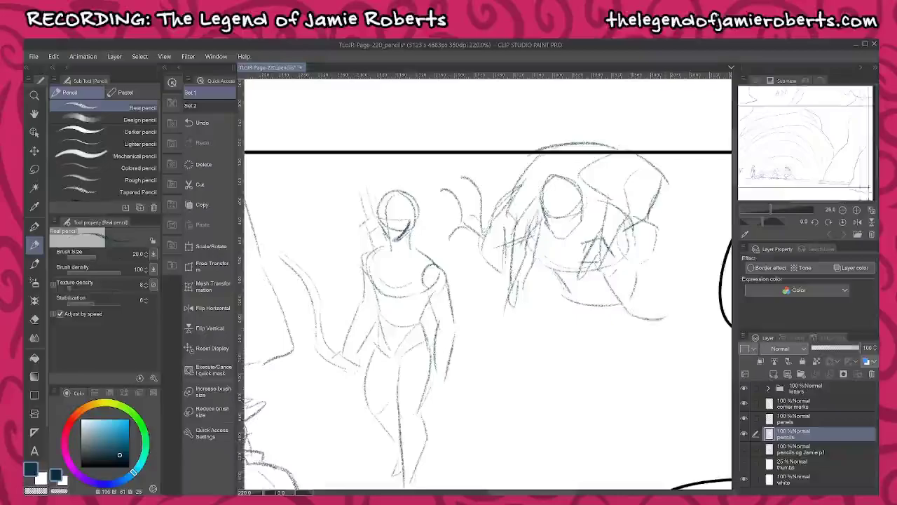
left_click_drag(623, 265, 655, 285)
mouse_move(618, 257)
left_mouse_down()
mouse_move(658, 276)
mouse_move(662, 297)
left_mouse_up()
left_click_drag(662, 256, 665, 307)
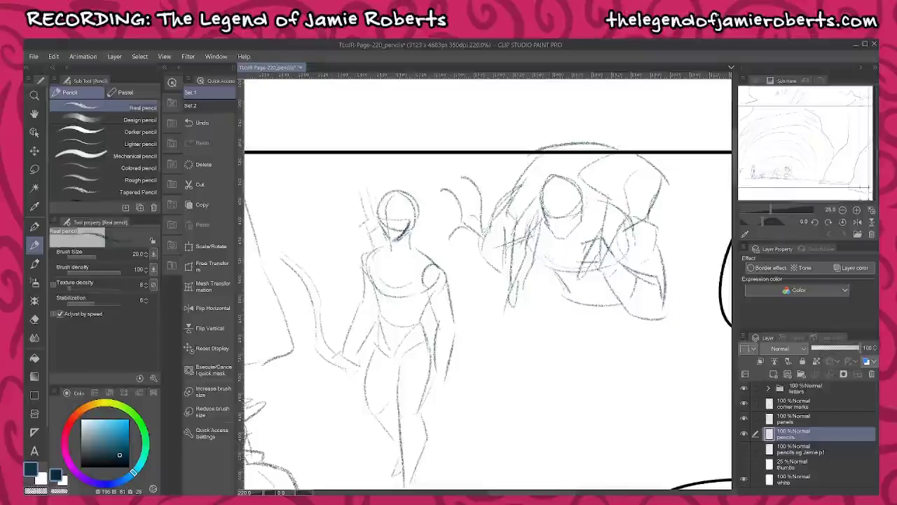
- Sketch strokes below the broad figure's other arm and waist to rough in the lower body
mouse_move(502, 269)
left_mouse_down()
mouse_move(504, 284)
mouse_move(517, 271)
left_mouse_up()
mouse_move(549, 307)
left_mouse_down()
mouse_move(552, 270)
mouse_move(514, 274)
mouse_move(557, 301)
left_mouse_up()
mouse_move(532, 272)
left_mouse_down()
mouse_move(558, 249)
mouse_move(570, 302)
mouse_move(591, 340)
left_mouse_up()
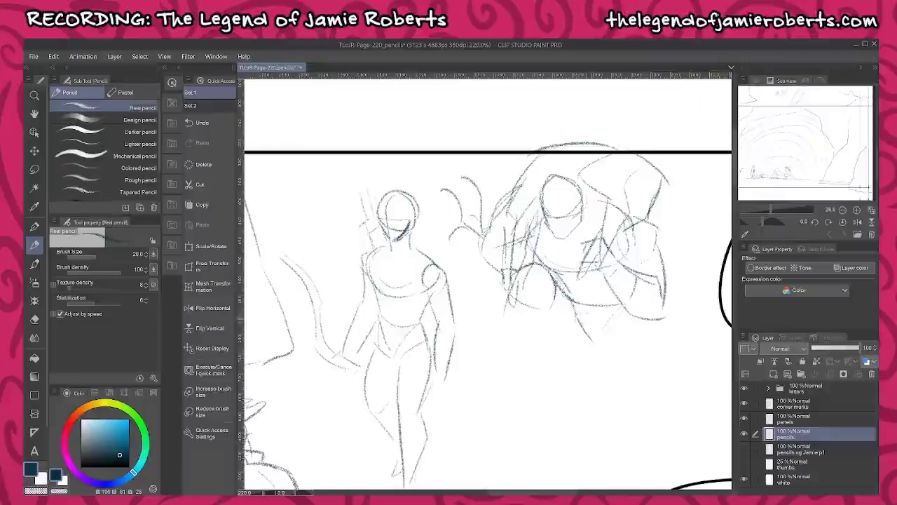
- Lasso the whole top panel's sketch and scale it down proportionally to 86% within the page
scroll(583, 336, "down", 10)
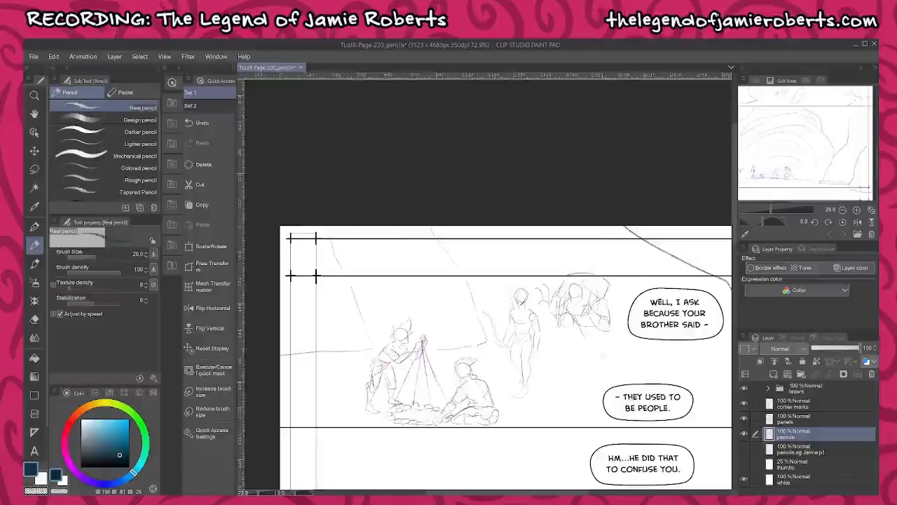
left_click_drag(610, 352, 595, 333)
scroll(498, 351, "down", 2)
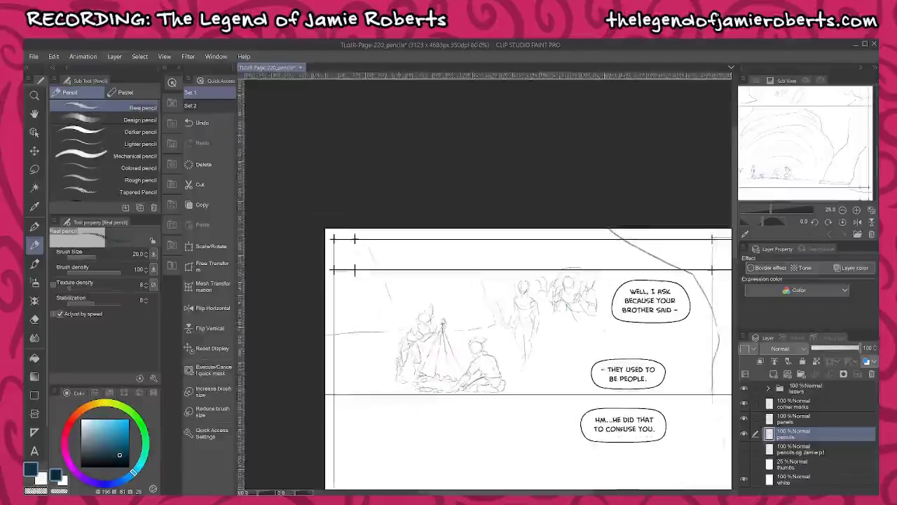
key("m")
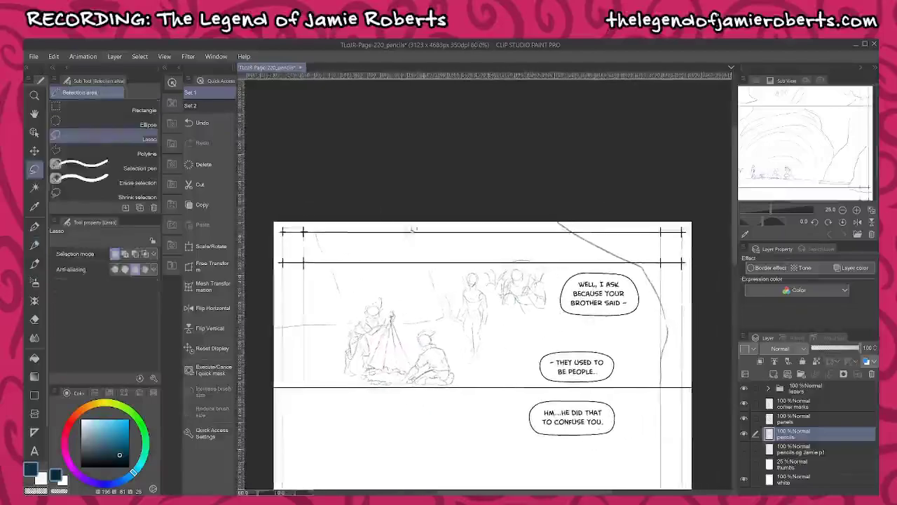
mouse_move(378, 200)
left_mouse_down()
mouse_move(268, 206)
mouse_move(261, 343)
mouse_move(407, 414)
mouse_move(670, 393)
mouse_move(698, 300)
left_mouse_up()
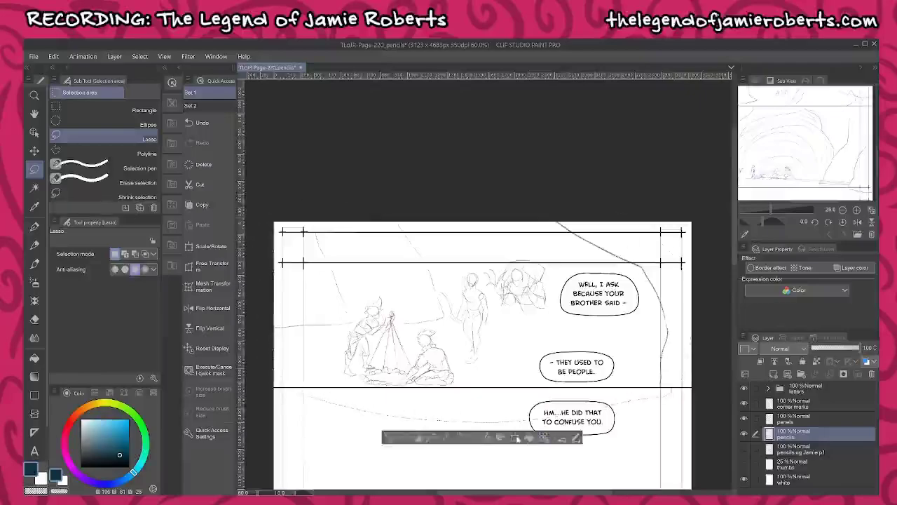
left_click(529, 438)
mouse_move(691, 219)
left_mouse_down()
mouse_move(664, 242)
mouse_move(678, 249)
left_mouse_up()
left_click_drag(466, 422, 466, 414)
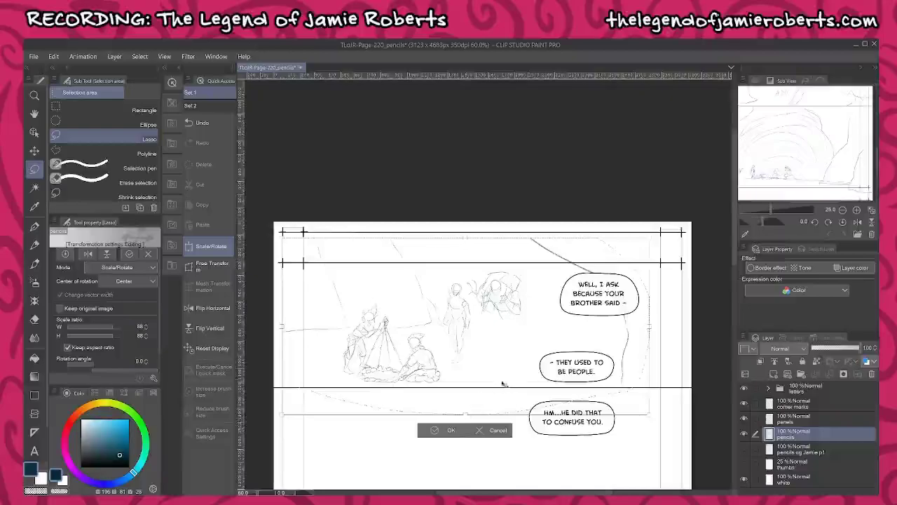
left_click_drag(649, 238, 640, 243)
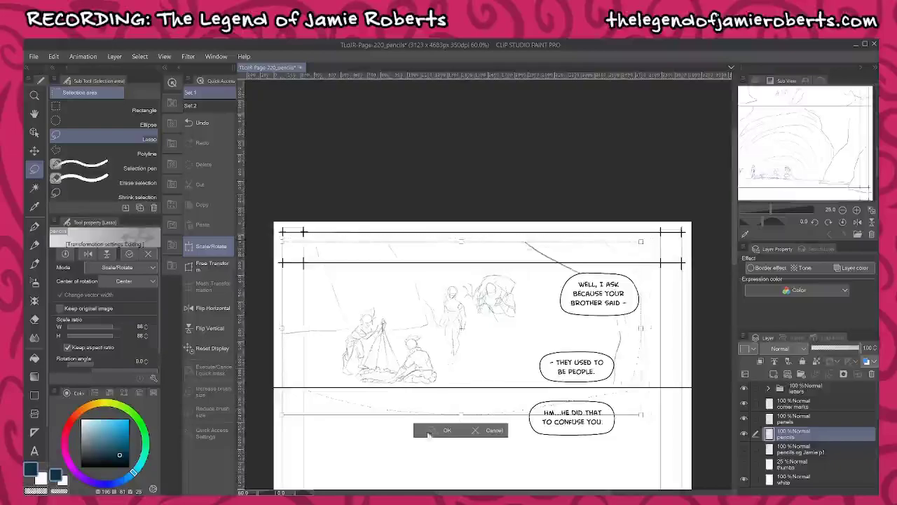
key("Return")
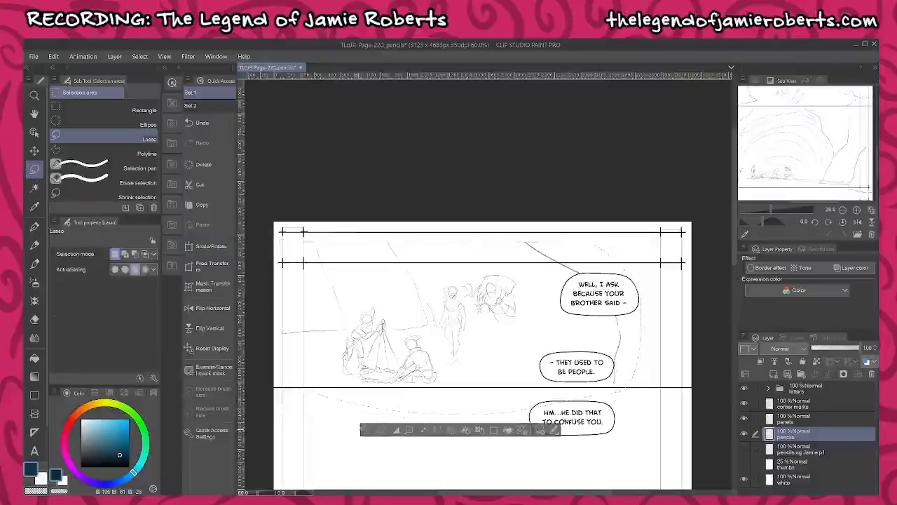
- Erase the broad figure's lower-body strokes, both arms and chest lines, keeping the head, load and hanging forms
scroll(525, 304, "up", 3)
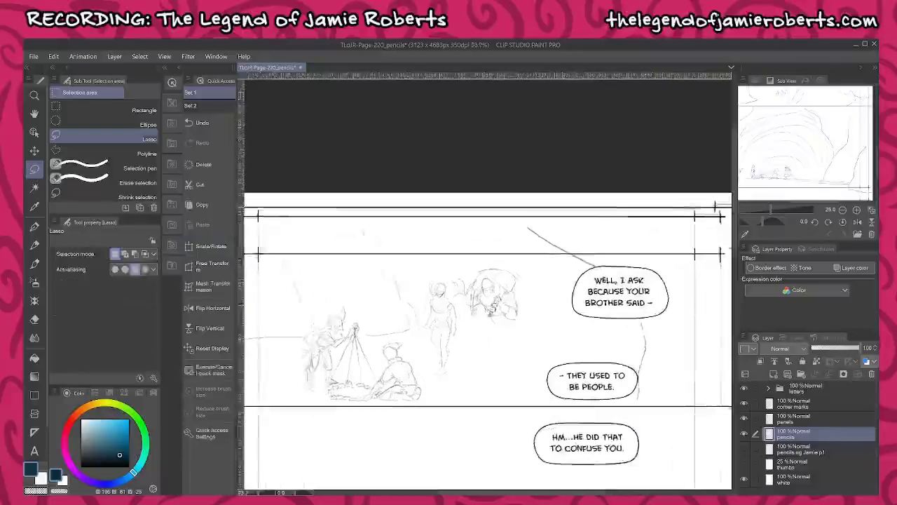
scroll(491, 315, "up", 5)
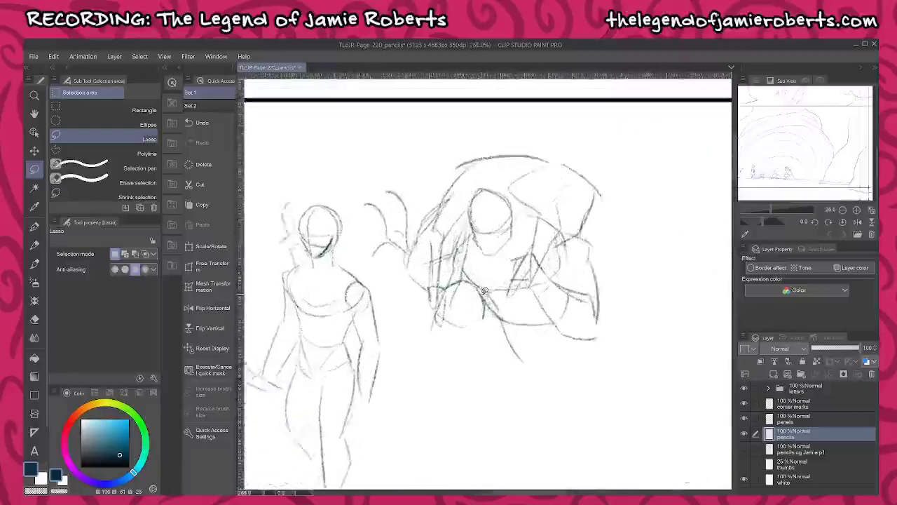
mouse_move(491, 301)
left_mouse_down()
mouse_move(484, 298)
mouse_move(529, 375)
left_mouse_up()
mouse_move(515, 329)
left_mouse_down()
mouse_move(561, 331)
mouse_move(557, 349)
left_mouse_up()
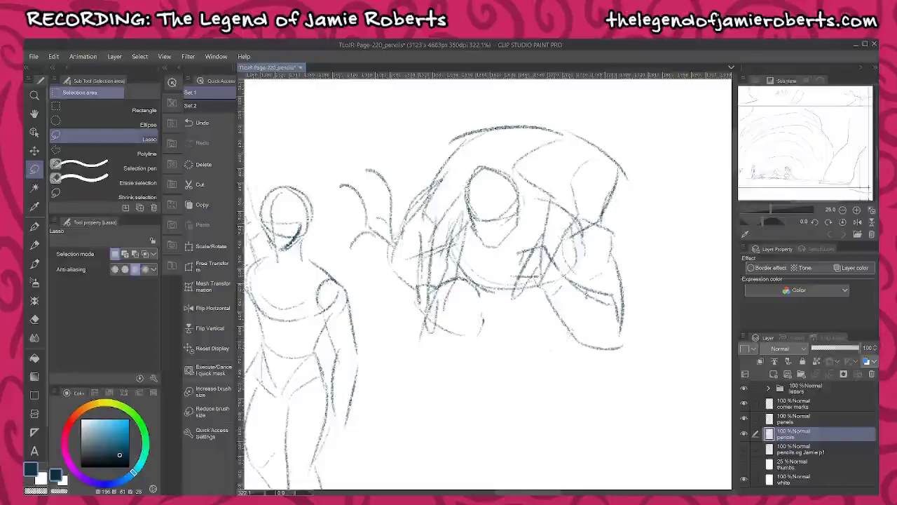
mouse_move(607, 229)
left_mouse_down()
mouse_move(582, 242)
mouse_move(546, 301)
left_mouse_up()
mouse_move(575, 261)
left_mouse_down()
mouse_move(579, 293)
mouse_move(597, 303)
mouse_move(594, 332)
mouse_move(620, 347)
left_mouse_up()
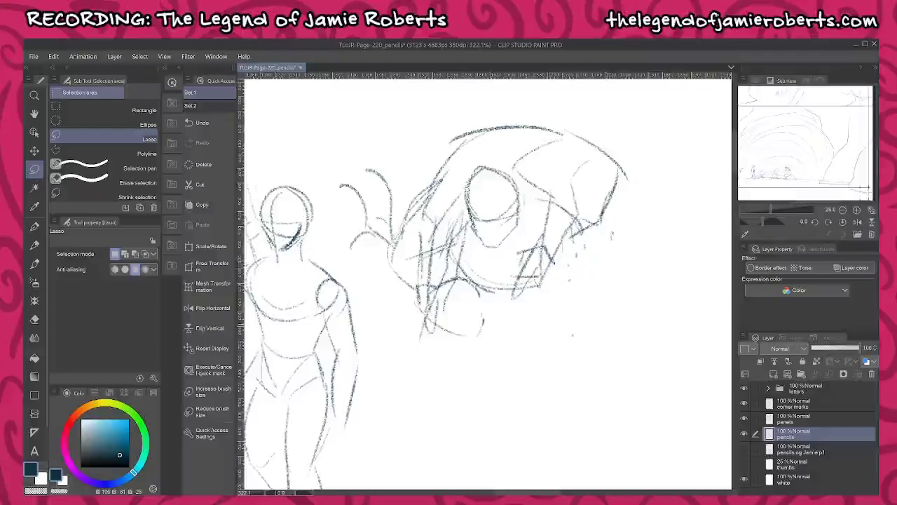
mouse_move(481, 324)
left_mouse_down()
mouse_move(488, 289)
mouse_move(459, 333)
mouse_move(464, 272)
left_mouse_up()
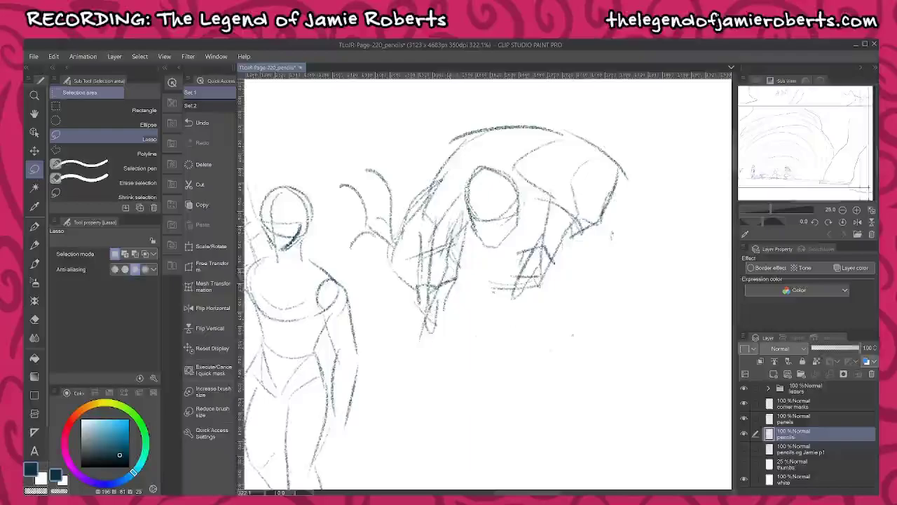
left_click_drag(497, 289, 519, 252)
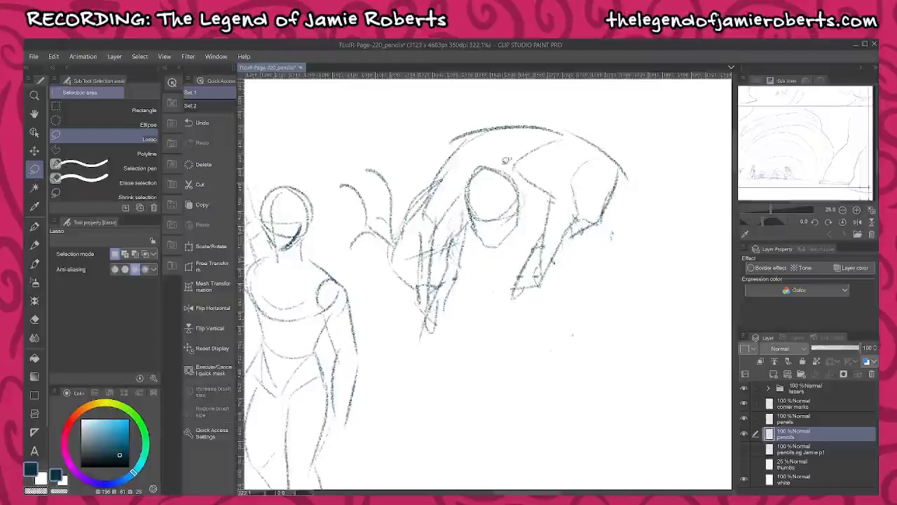
- Lasso the broad figure's head and move it slightly higher under the load, then deselect it
mouse_move(463, 190)
left_mouse_down()
mouse_move(468, 213)
mouse_move(509, 253)
mouse_move(528, 185)
mouse_move(484, 165)
left_mouse_up()
key("k")
left_click_drag(502, 204, 499, 192)
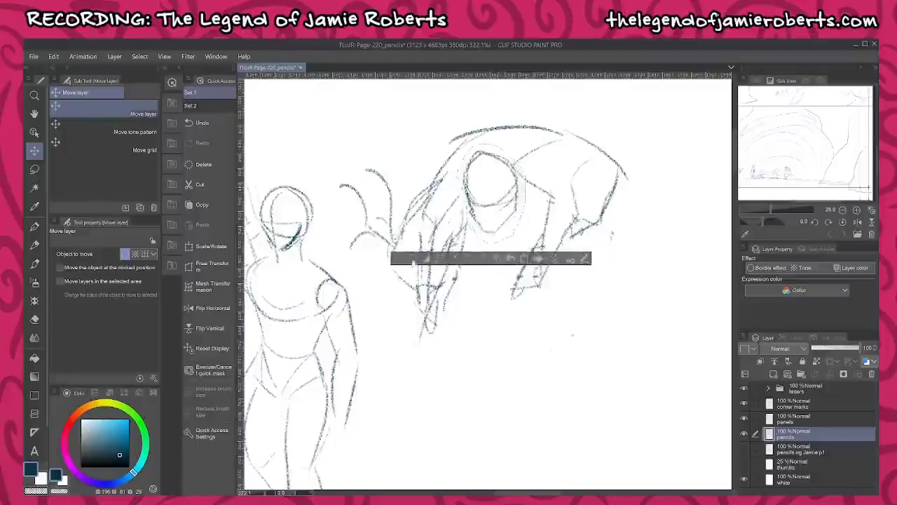
key("ctrl+d")
- Pencil a curved neckline beneath the broad figure's chin and short shoulder strokes on both sides of the neck
key("p")
key("p")
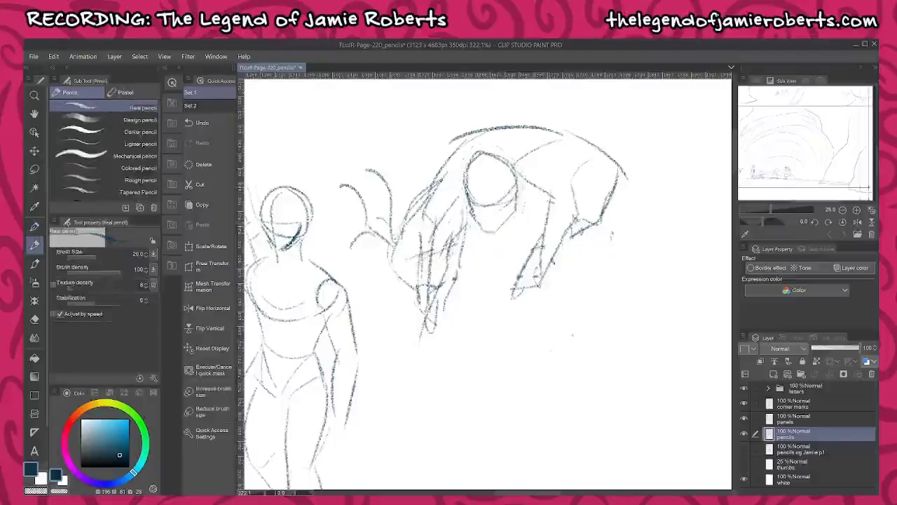
left_click_drag(479, 238, 502, 247)
mouse_move(518, 212)
left_mouse_down()
mouse_move(512, 226)
mouse_move(547, 230)
left_mouse_up()
left_click_drag(456, 243, 473, 228)
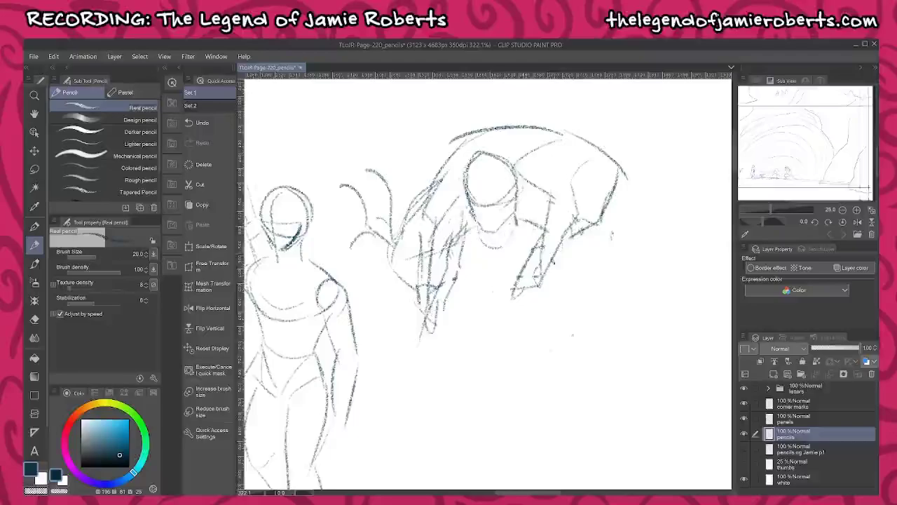
- Lasso the broad figure's head, neckline and shoulder stroke together and shift them slightly up toward the load's arch
key("m")
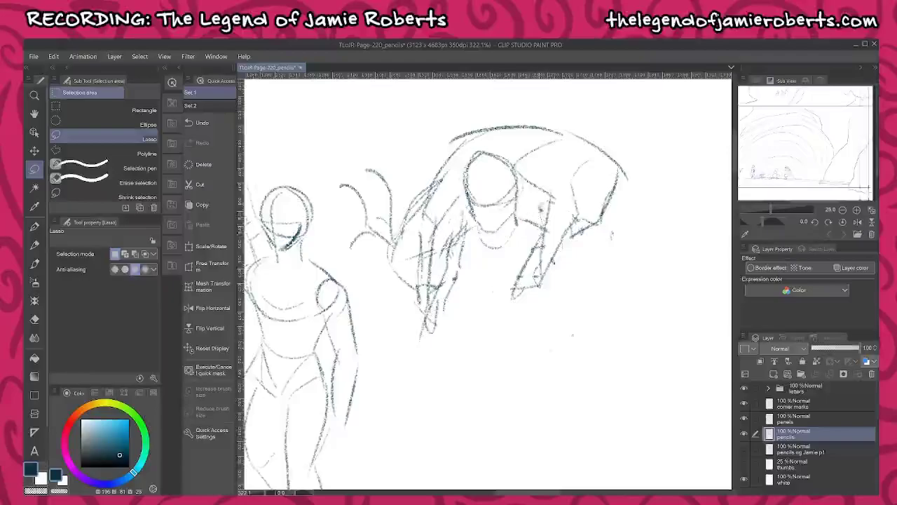
mouse_move(541, 208)
left_mouse_down()
mouse_move(510, 151)
mouse_move(476, 150)
mouse_move(462, 186)
mouse_move(474, 232)
mouse_move(505, 263)
mouse_move(522, 256)
mouse_move(499, 225)
left_mouse_up()
key("k")
left_click(409, 273)
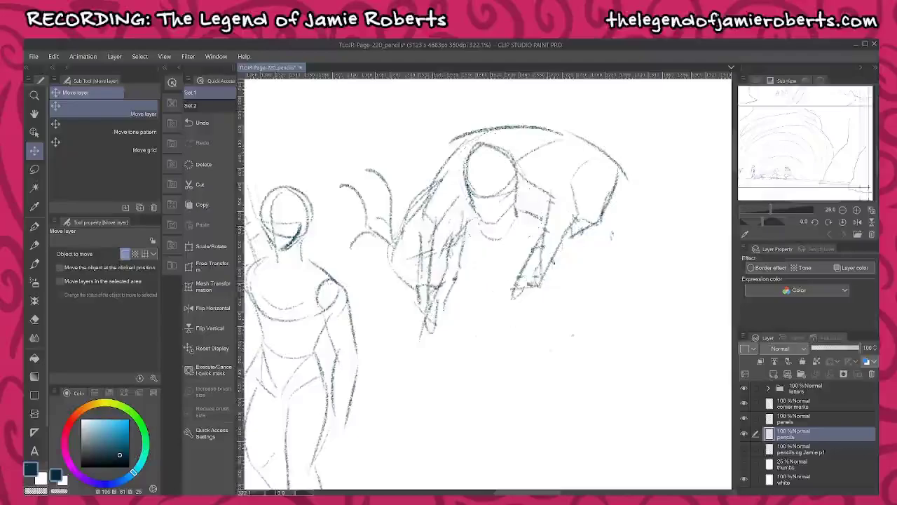
- Sketch the broad figure's shoulder line, chest muscles and upper-arm curve, with hatching over the hanging form on the chest
key("p")
left_click_drag(544, 219, 565, 229)
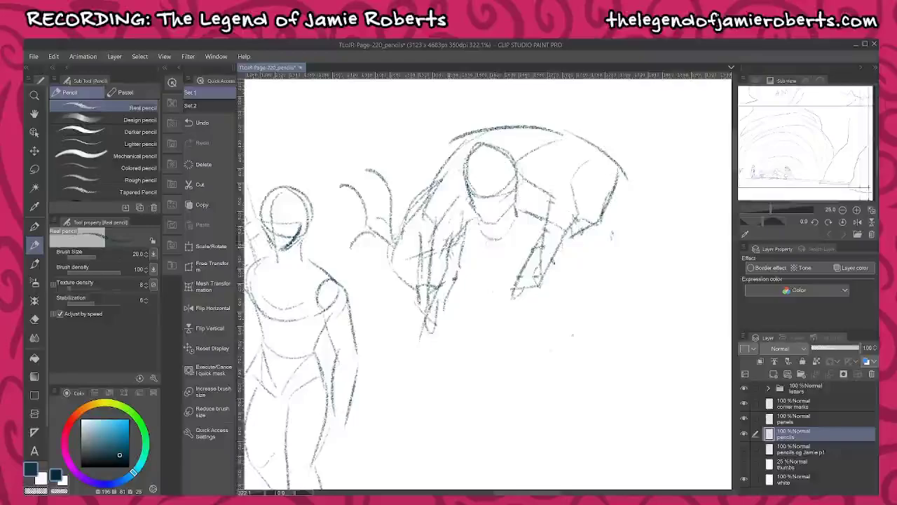
left_click_drag(472, 254, 553, 237)
left_click_drag(489, 259, 483, 297)
left_click_drag(436, 282, 456, 307)
mouse_move(443, 256)
left_mouse_down()
mouse_move(436, 307)
mouse_move(459, 313)
left_mouse_up()
mouse_move(472, 307)
left_mouse_down()
mouse_move(527, 312)
mouse_move(561, 285)
mouse_move(566, 257)
mouse_move(594, 230)
left_mouse_up()
left_click_drag(600, 245, 599, 267)
mouse_move(545, 247)
left_mouse_down()
mouse_move(558, 277)
mouse_move(508, 275)
mouse_move(505, 293)
left_mouse_up()
- Outline the broad figure's bent forearm and elbow nearer the speech balloons, darkening the contour with layered strokes
mouse_move(561, 285)
left_mouse_down()
mouse_move(533, 303)
mouse_move(569, 335)
mouse_move(616, 353)
left_mouse_up()
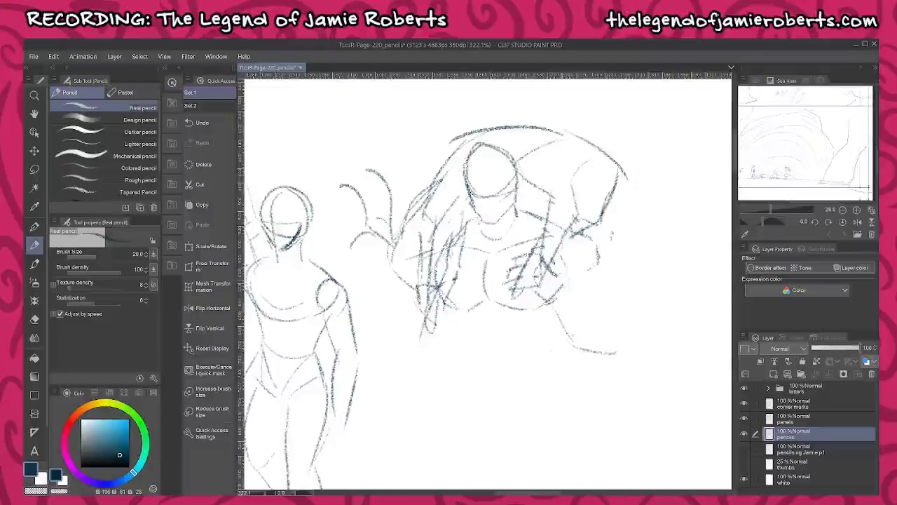
left_click_drag(574, 295, 617, 335)
left_click_drag(601, 270, 617, 316)
left_click_drag(597, 258, 617, 336)
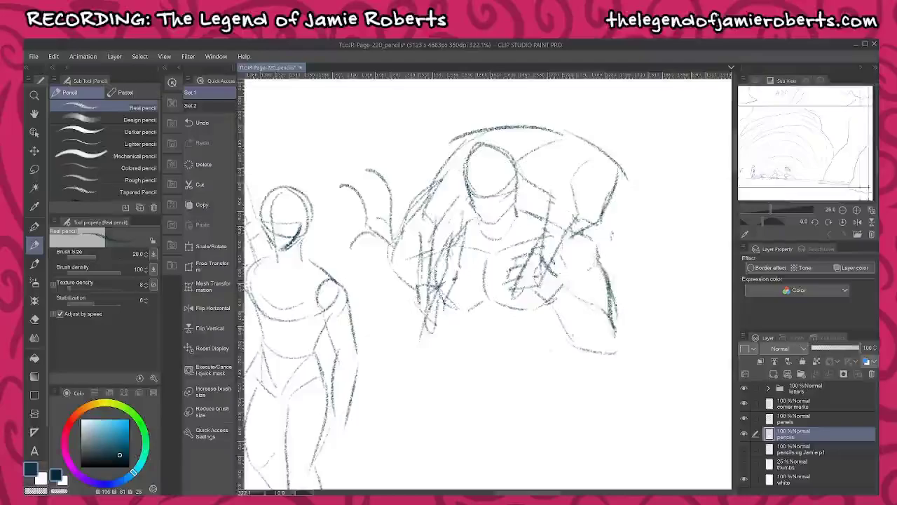
left_click_drag(605, 280, 617, 324)
left_click_drag(561, 284, 614, 324)
mouse_move(551, 305)
left_mouse_down()
mouse_move(576, 347)
mouse_move(615, 352)
mouse_move(613, 331)
left_mouse_up()
left_click_drag(567, 261, 563, 288)
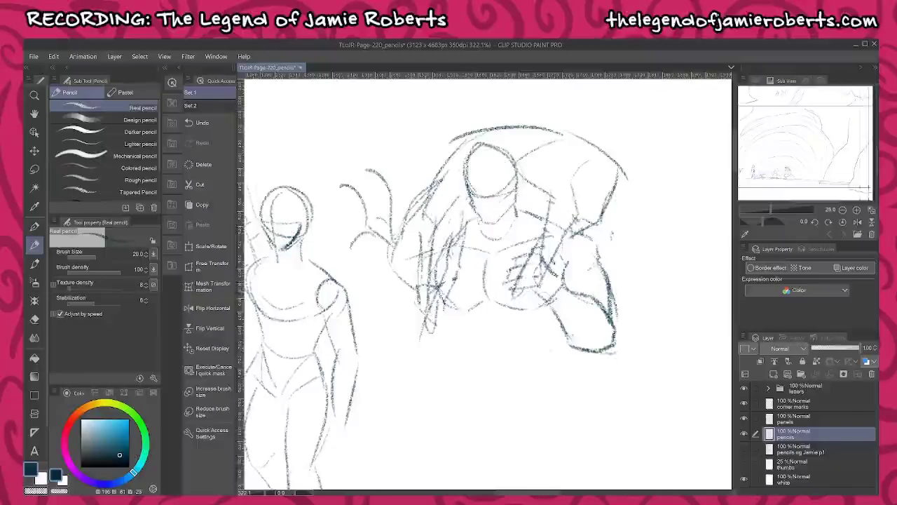
- Rework the arm strokes nearer the walking figure, then erase the tangled arm and hanging-form lines there
mouse_move(447, 240)
left_mouse_down()
mouse_move(428, 252)
mouse_move(420, 281)
left_mouse_up()
left_click_drag(406, 312, 411, 288)
left_click_drag(412, 283, 436, 276)
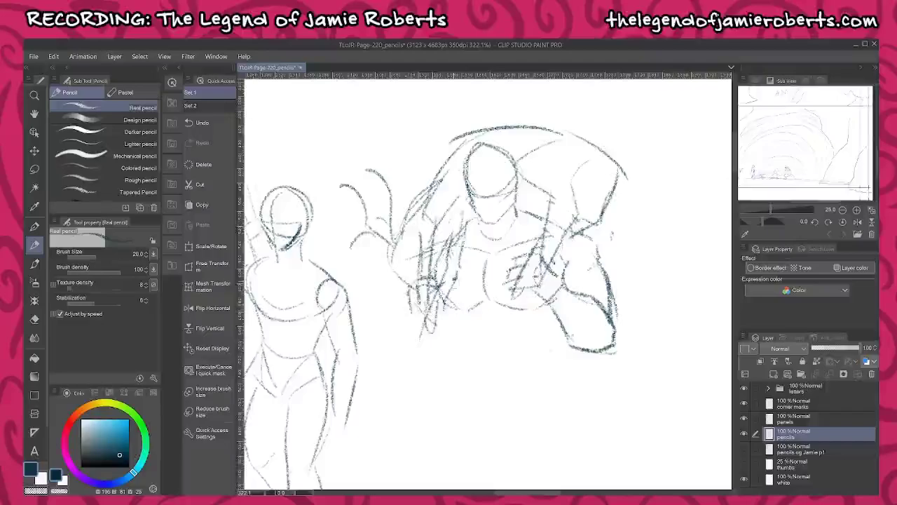
mouse_move(414, 284)
left_mouse_down()
mouse_move(440, 271)
mouse_move(411, 314)
mouse_move(415, 281)
mouse_move(432, 291)
left_mouse_up()
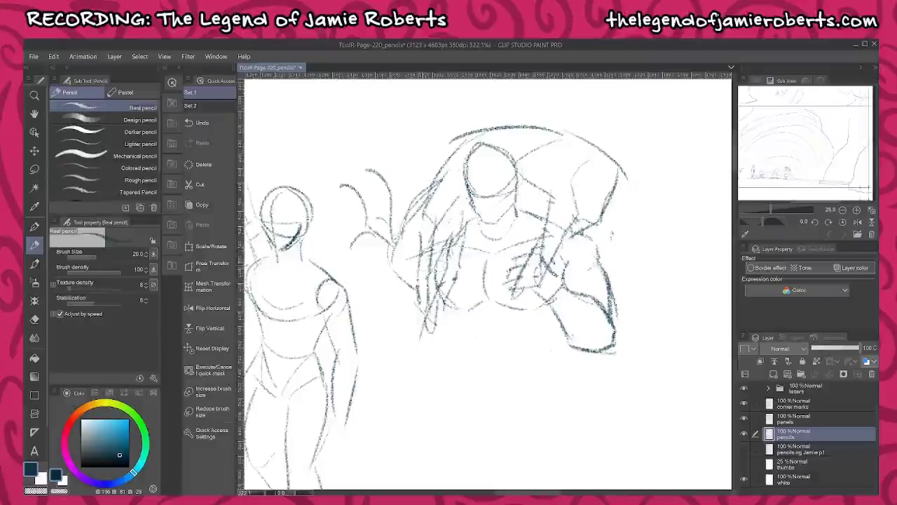
mouse_move(420, 235)
left_mouse_down()
mouse_move(430, 223)
mouse_move(434, 261)
mouse_move(422, 300)
mouse_move(435, 320)
mouse_move(424, 331)
mouse_move(443, 300)
mouse_move(443, 276)
mouse_move(459, 264)
mouse_move(446, 227)
mouse_move(461, 224)
left_mouse_up()
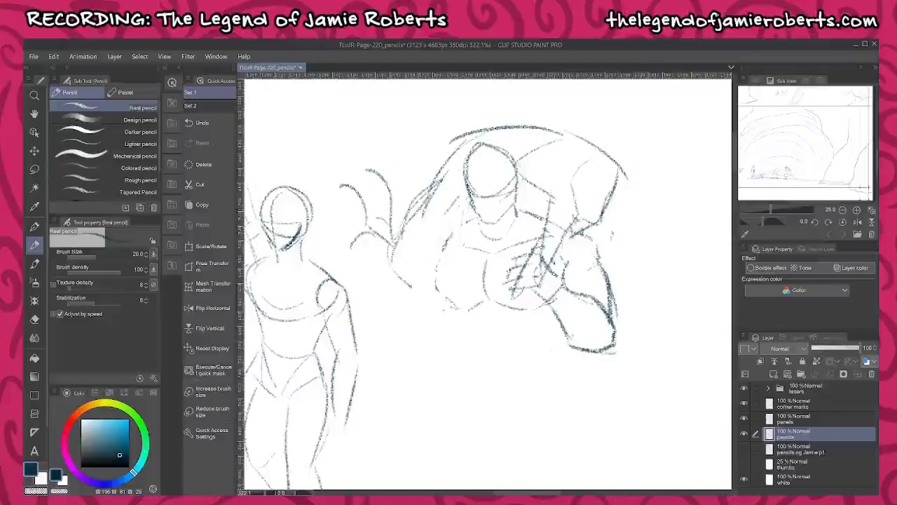
- Redraw the load's lower edge and a narrow limb hanging over the broad figure's shoulder nearer the walking figure
mouse_move(403, 235)
left_mouse_down()
mouse_move(394, 273)
mouse_move(421, 302)
left_mouse_up()
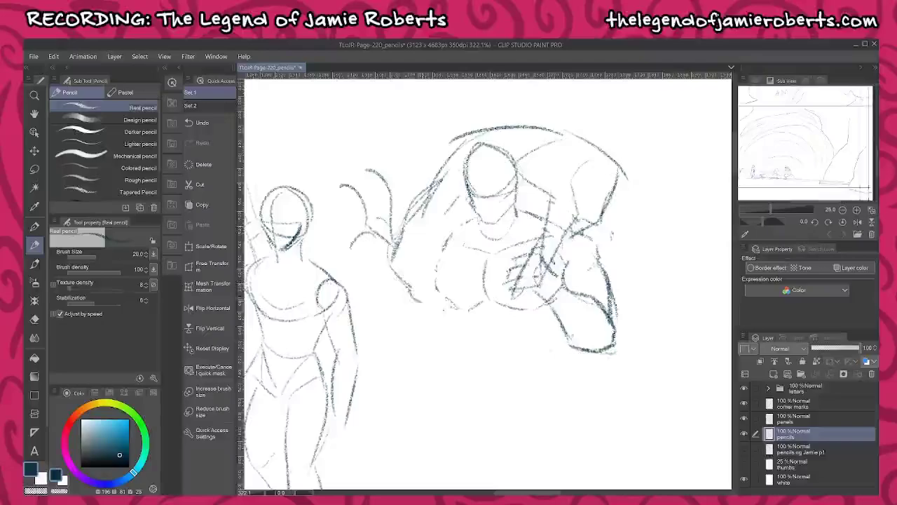
left_click_drag(428, 269, 425, 300)
left_click_drag(424, 222, 433, 241)
left_click_drag(443, 240, 476, 217)
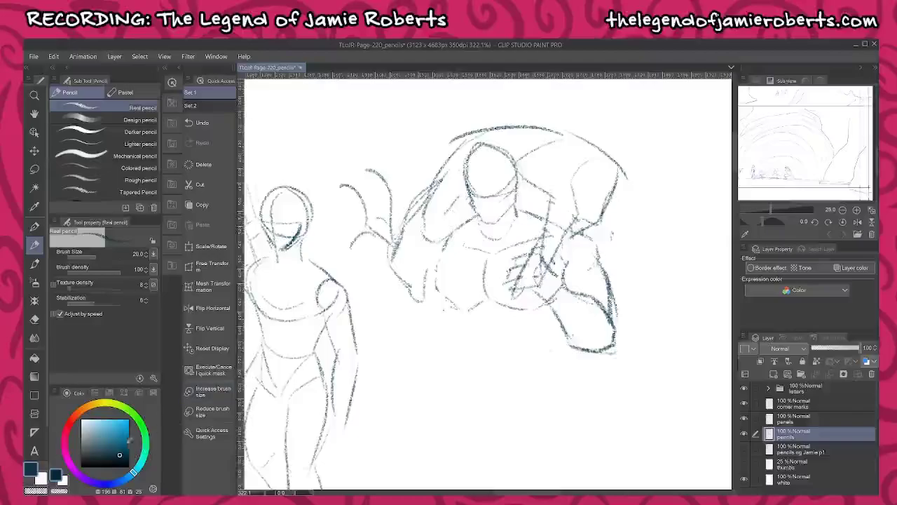
left_click_drag(443, 180, 439, 210)
mouse_move(450, 172)
left_mouse_down()
mouse_move(428, 223)
mouse_move(433, 322)
left_mouse_up()
left_click_drag(440, 269, 433, 315)
left_click_drag(460, 231, 436, 273)
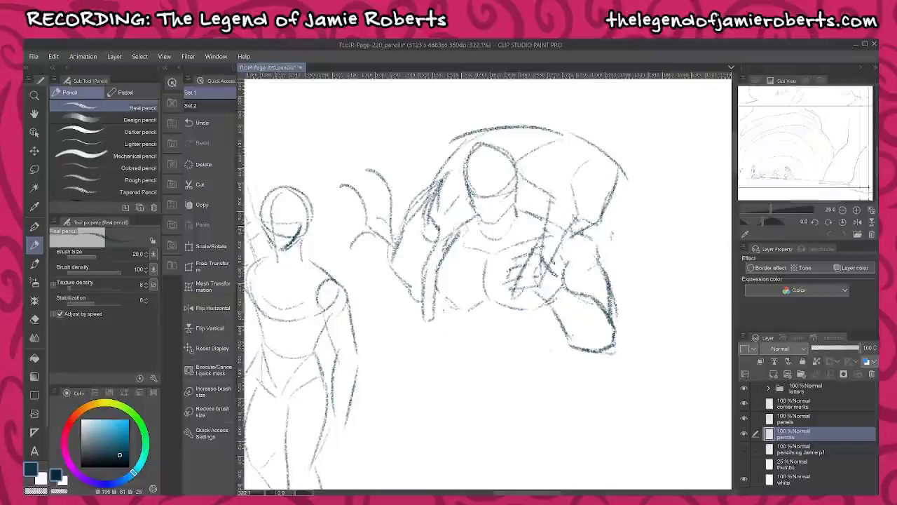
mouse_move(468, 200)
left_mouse_down()
mouse_move(456, 233)
mouse_move(467, 234)
mouse_move(438, 275)
mouse_move(436, 321)
mouse_move(428, 324)
left_mouse_up()
- Change the pencil colour to dark red and draw the broad figure's hand and bent arm around the hanging limb
left_click(67, 429)
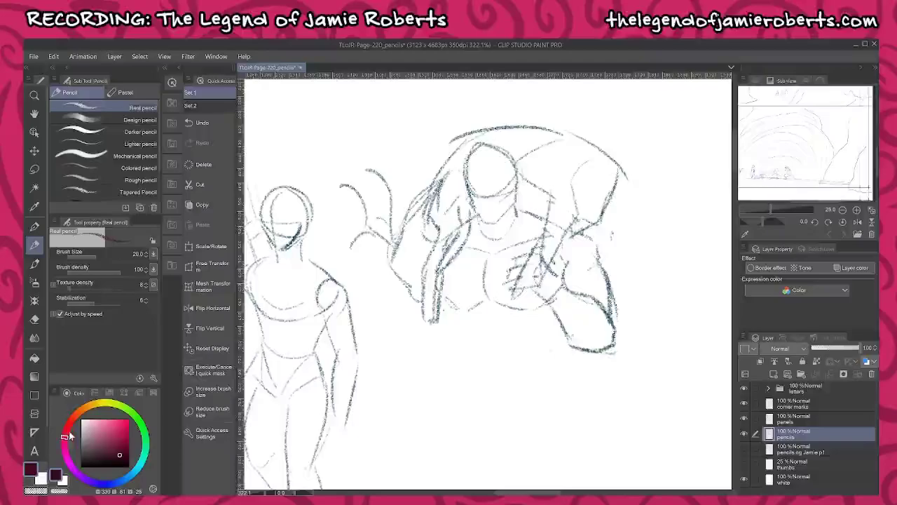
left_click(117, 447)
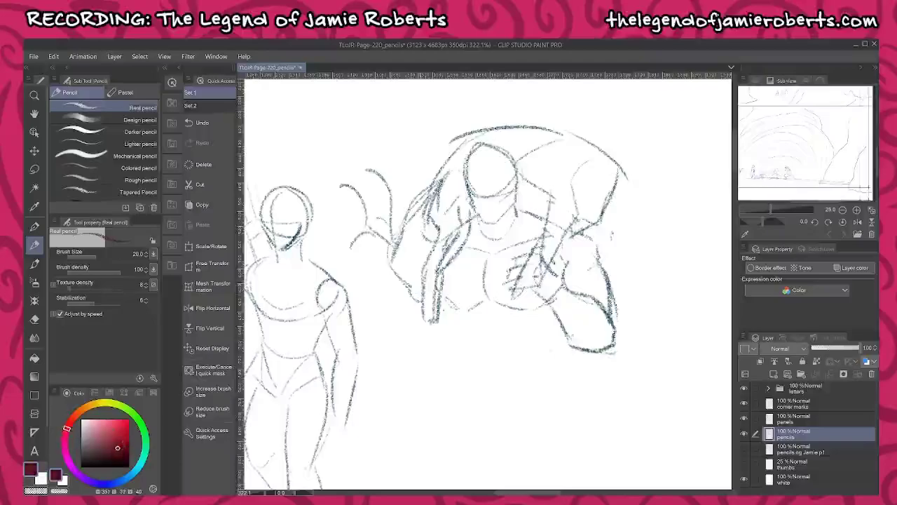
mouse_move(416, 288)
left_mouse_down()
mouse_move(442, 289)
mouse_move(429, 260)
left_mouse_up()
mouse_move(430, 258)
left_mouse_down()
mouse_move(441, 271)
mouse_move(430, 251)
mouse_move(444, 262)
mouse_move(412, 304)
left_mouse_up()
mouse_move(409, 312)
left_mouse_down()
mouse_move(425, 309)
mouse_move(394, 317)
mouse_move(433, 347)
mouse_move(438, 321)
mouse_move(394, 330)
mouse_move(414, 354)
mouse_move(439, 335)
mouse_move(412, 356)
left_mouse_up()
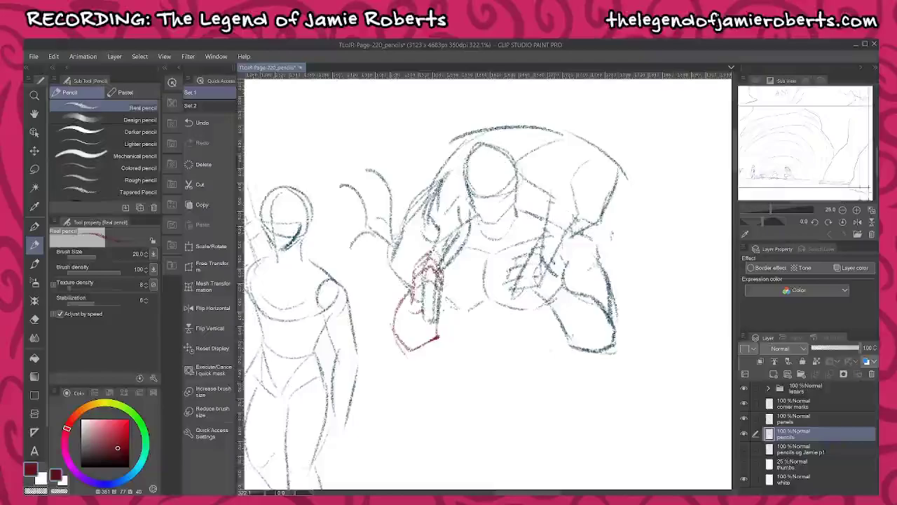
- Draw the broad figure's torso sides, abdomen and waist curve, and add a V-shaped pelvis below
left_click_drag(444, 301, 452, 329)
left_click_drag(570, 304, 558, 325)
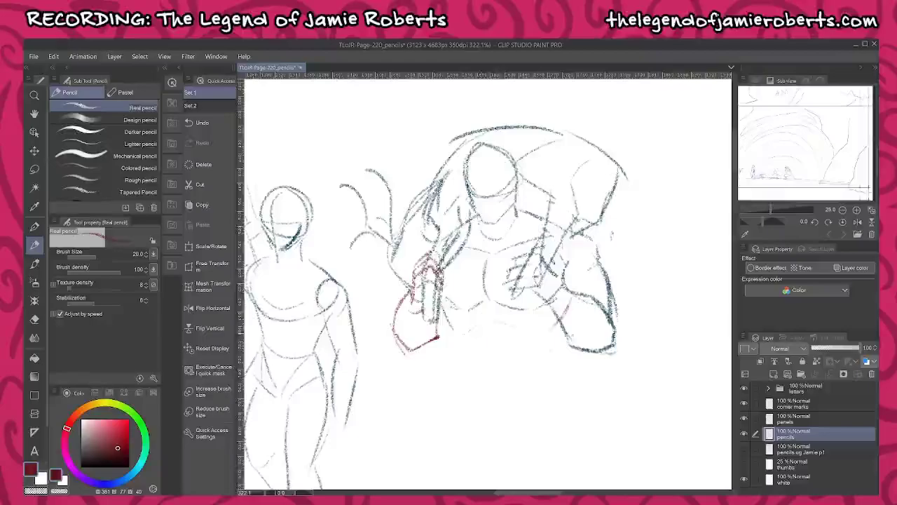
mouse_move(454, 321)
left_mouse_down()
mouse_move(460, 350)
mouse_move(543, 354)
left_mouse_up()
left_click_drag(566, 317, 548, 353)
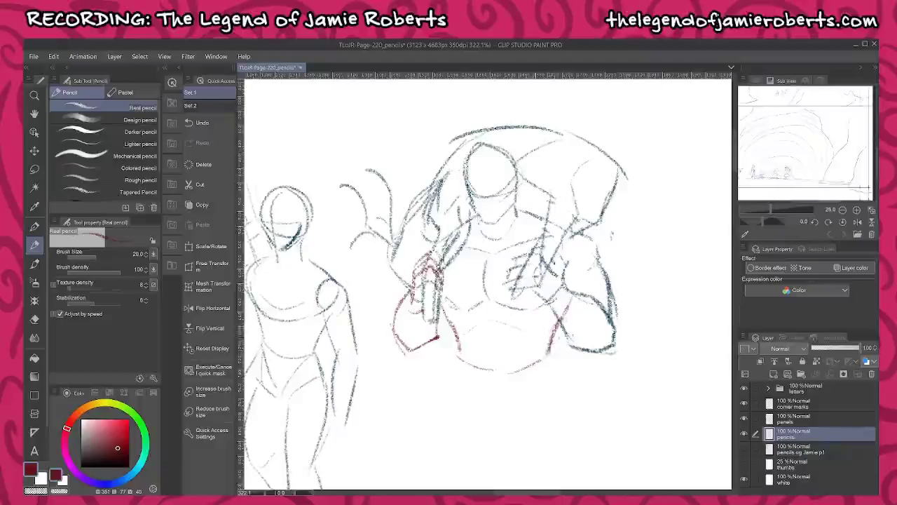
mouse_move(461, 361)
left_mouse_down()
mouse_move(466, 392)
mouse_move(489, 418)
left_mouse_up()
left_click_drag(538, 370, 493, 419)
- Draw the broad figure's outer thigh on the side nearer the walking figure, and extend both hip contours below the waist
left_click_drag(585, 404, 570, 333)
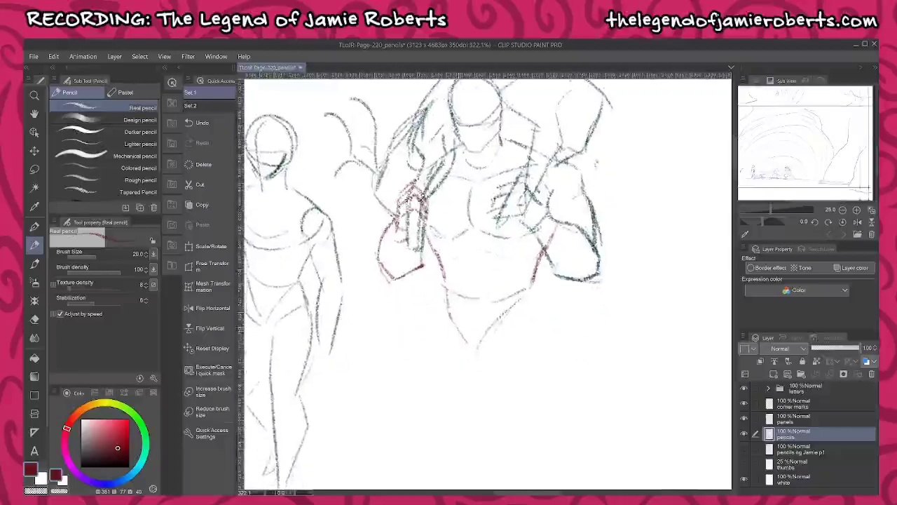
left_click_drag(439, 317, 433, 392)
mouse_move(443, 297)
left_mouse_down()
mouse_move(435, 422)
mouse_move(464, 410)
mouse_move(477, 372)
mouse_move(457, 422)
left_mouse_up()
key("ctrl+z")
key("ctrl+z")
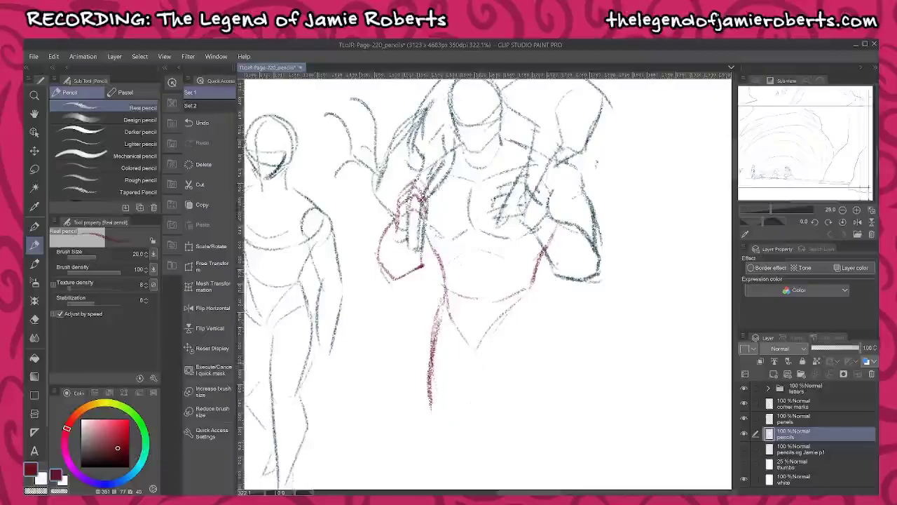
key("ctrl+z")
key("ctrl+z")
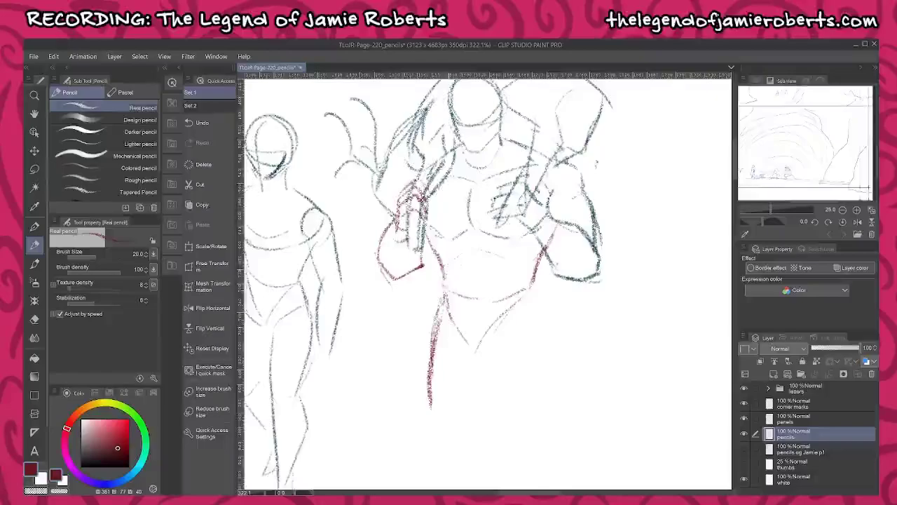
left_click_drag(446, 265, 440, 311)
left_click_drag(536, 270, 547, 345)
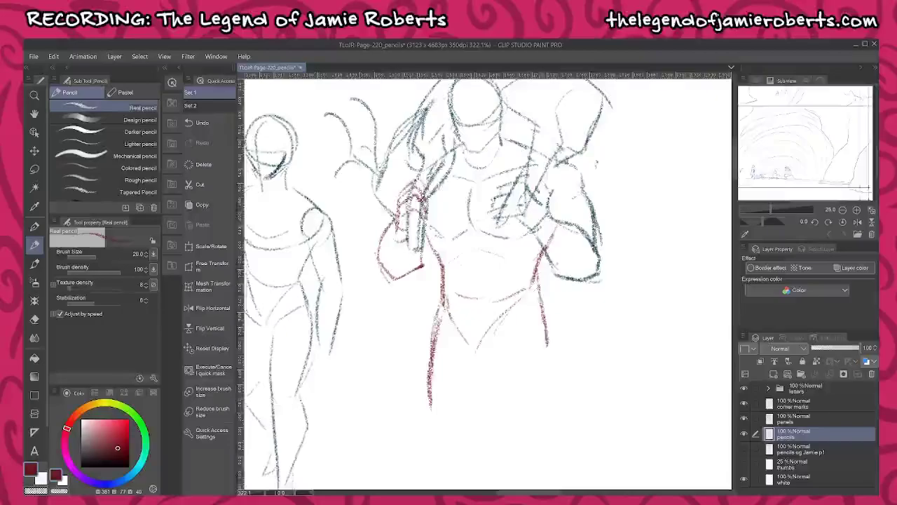
- Strengthen the groin line nearer the walking figure and draw the far leg's thigh ending in a rounded knee
left_click_drag(461, 326, 525, 422)
left_click_drag(551, 393, 552, 410)
mouse_move(553, 351)
left_mouse_down()
mouse_move(549, 425)
mouse_move(607, 340)
left_mouse_up()
mouse_move(509, 269)
left_mouse_down()
mouse_move(532, 342)
mouse_move(561, 350)
left_mouse_up()
left_click_drag(570, 269, 563, 342)
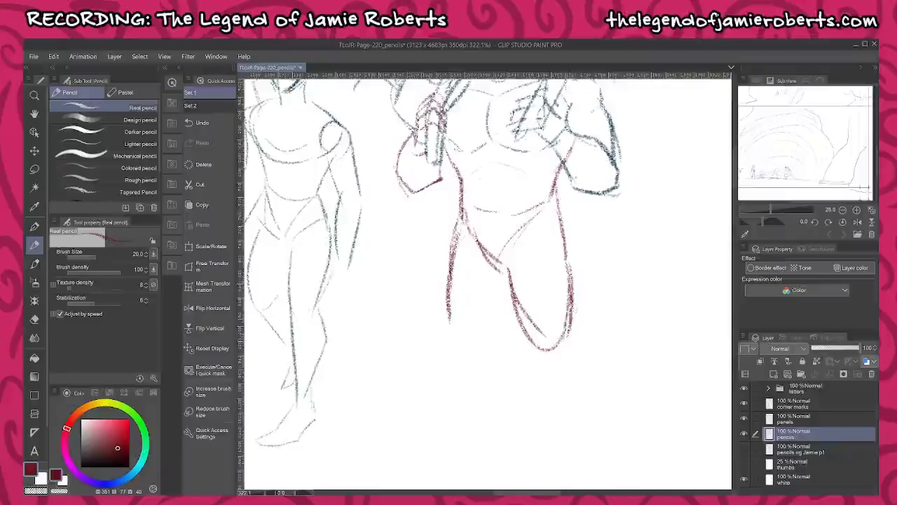
- Draw the broad figure's standing leg with a darkened outer thigh, shin, calf curve, ankle and flat foot
left_click_drag(457, 226, 443, 292)
left_click_drag(444, 257, 464, 346)
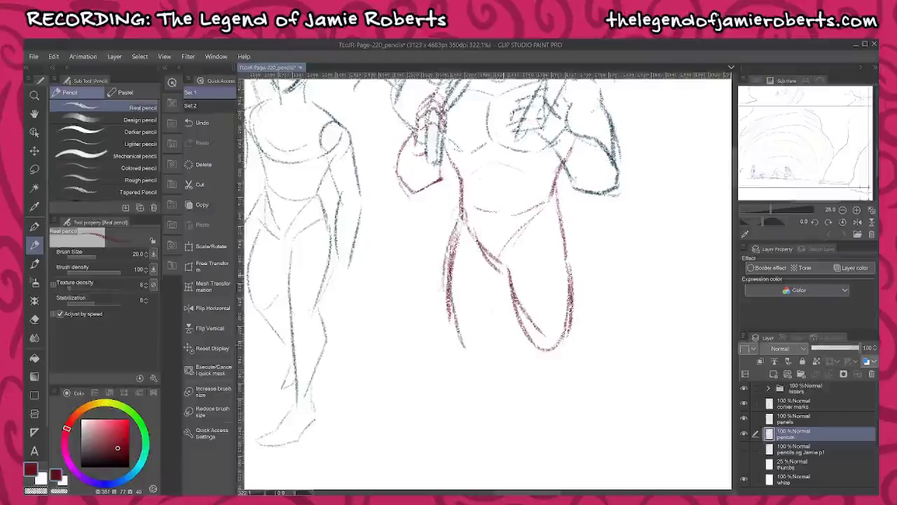
mouse_move(506, 281)
left_mouse_down()
mouse_move(486, 348)
mouse_move(482, 421)
left_mouse_up()
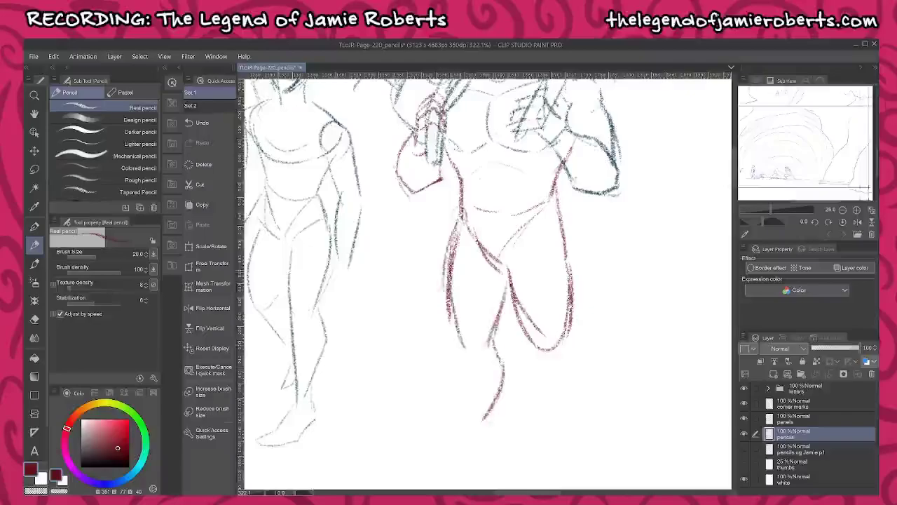
left_click_drag(457, 226, 446, 318)
left_click_drag(450, 264, 467, 375)
mouse_move(463, 359)
left_mouse_down()
mouse_move(472, 424)
mouse_move(427, 449)
mouse_move(481, 453)
mouse_move(470, 453)
left_mouse_up()
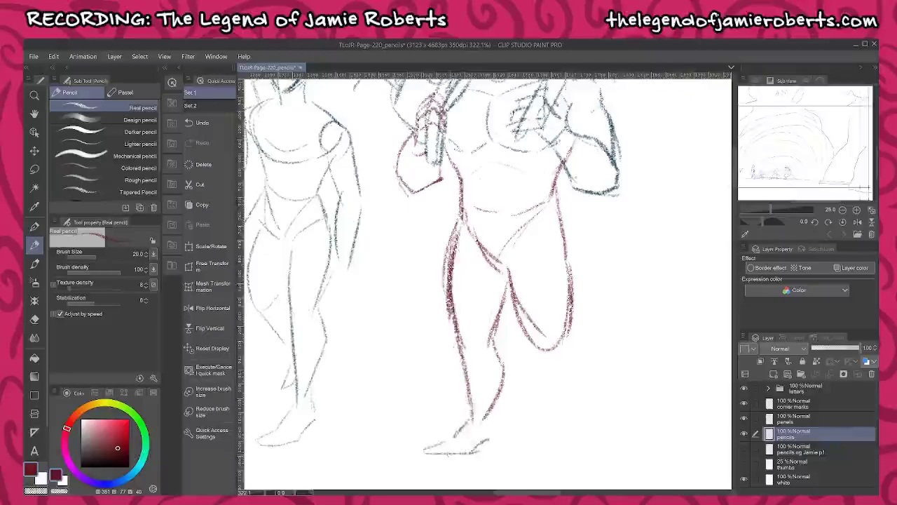
left_click_drag(495, 416, 492, 436)
left_click_drag(457, 270, 446, 318)
- Darken the underside of the broad figure's chest and rework the ribcage contour nearer the walking figure
scroll(488, 284, "down", 1)
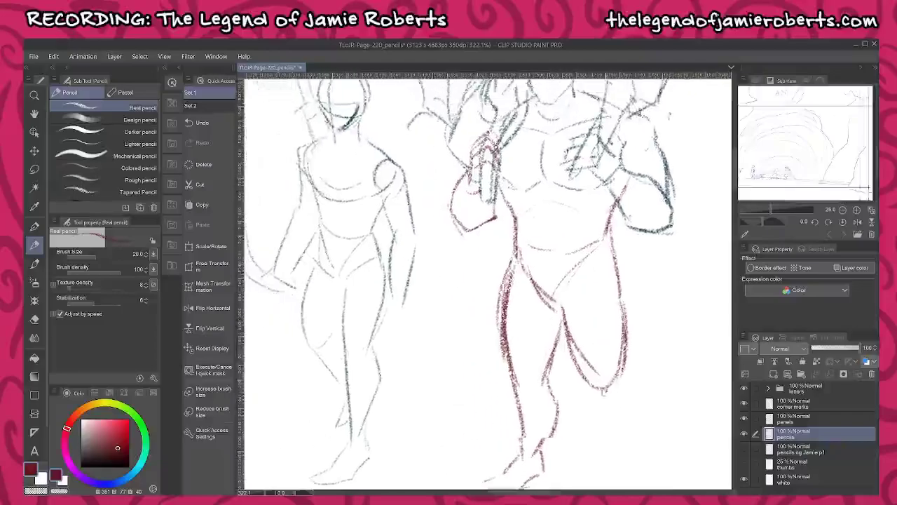
scroll(488, 284, "down", 3)
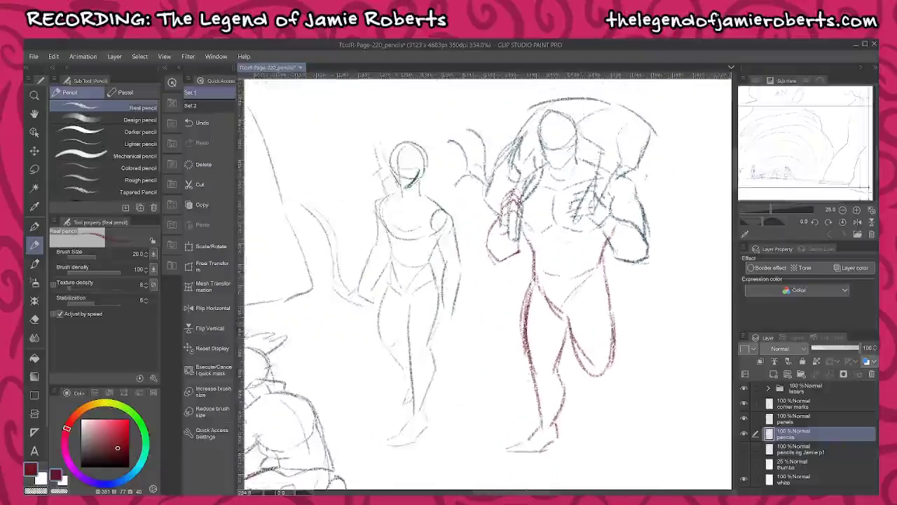
scroll(604, 289, "up", 2)
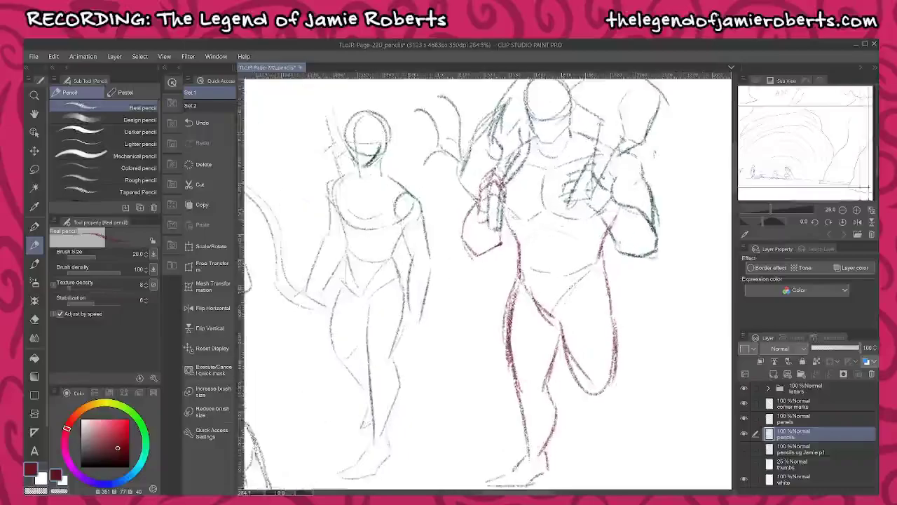
scroll(512, 189, "up", 2)
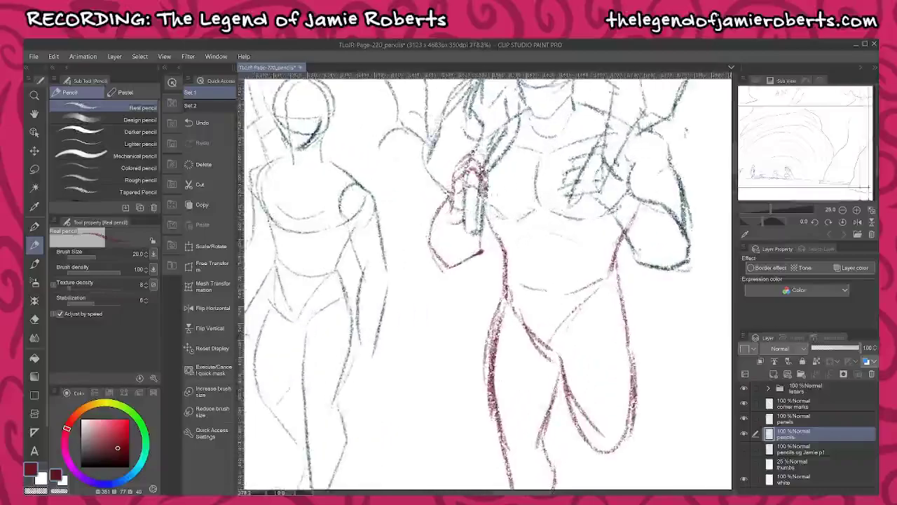
left_click_drag(488, 197, 535, 203)
left_click_drag(540, 204, 586, 217)
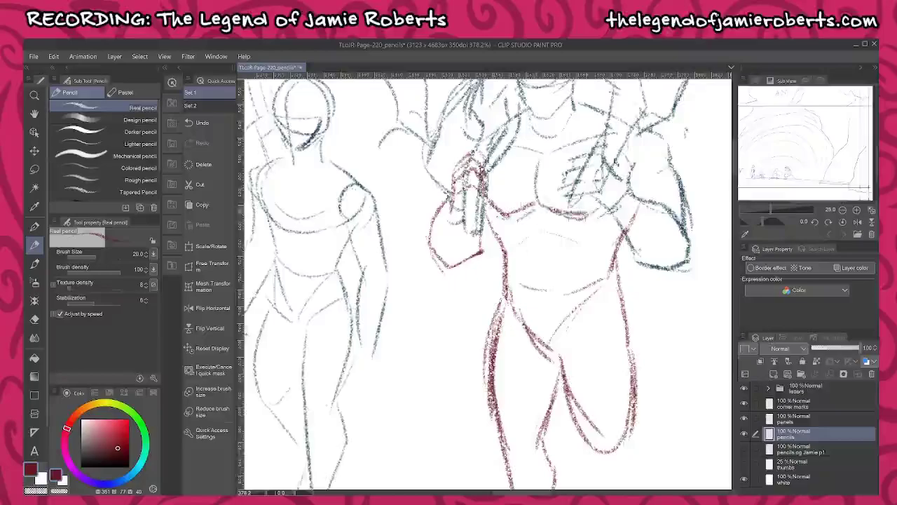
mouse_move(484, 209)
left_mouse_down()
mouse_move(500, 236)
mouse_move(504, 301)
left_mouse_up()
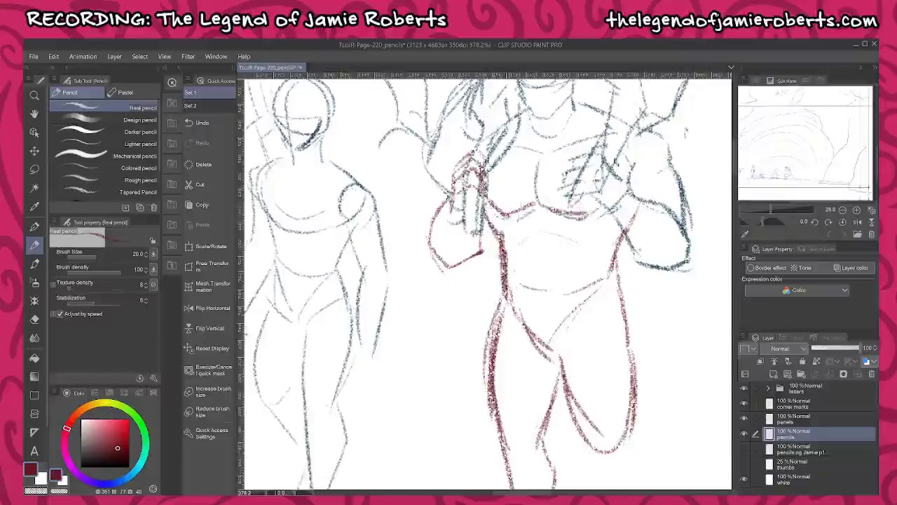
key("ctrl+z")
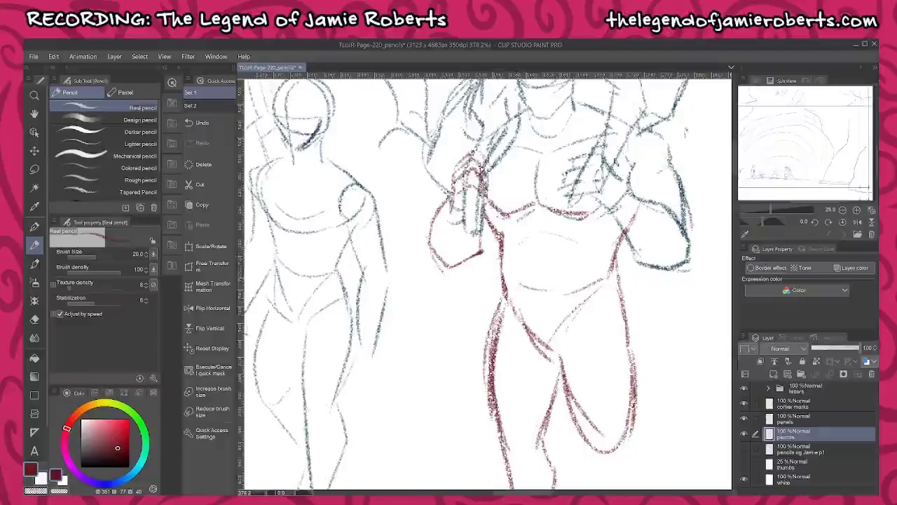
left_click_drag(500, 282, 502, 303)
scroll(571, 300, "down", 2)
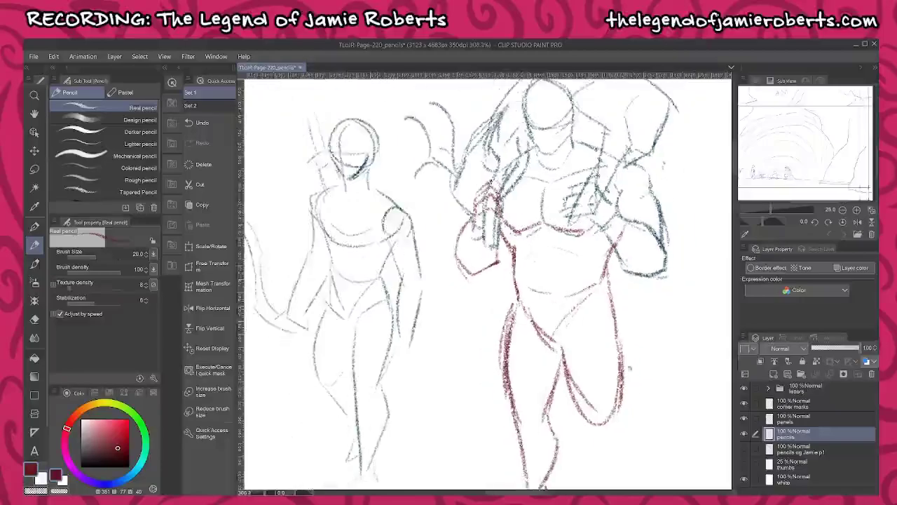
- Lasso the broad figure's pelvis and legs, shift them slightly up toward the torso, and deselect
left_click_drag(630, 368, 595, 298)
key("m")
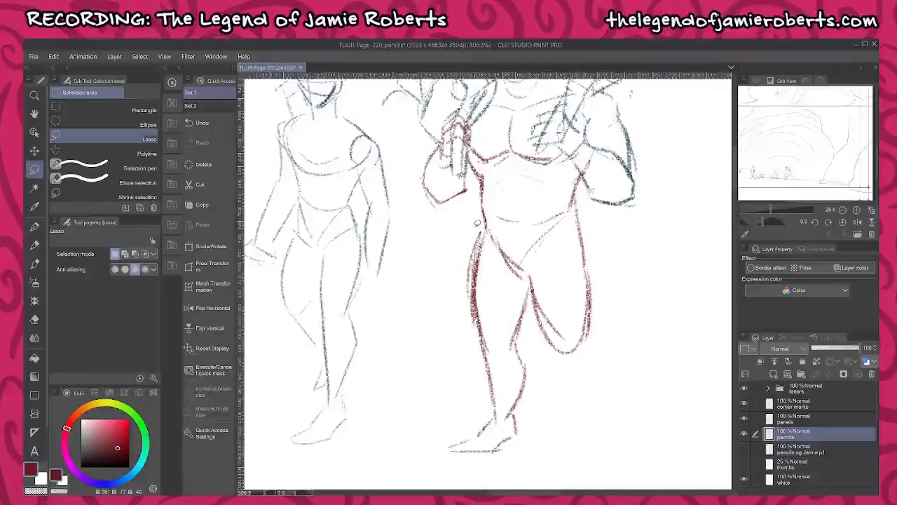
mouse_move(496, 204)
left_mouse_down()
mouse_move(558, 204)
mouse_move(607, 267)
mouse_move(579, 396)
mouse_move(506, 461)
mouse_move(417, 454)
mouse_move(449, 283)
left_mouse_up()
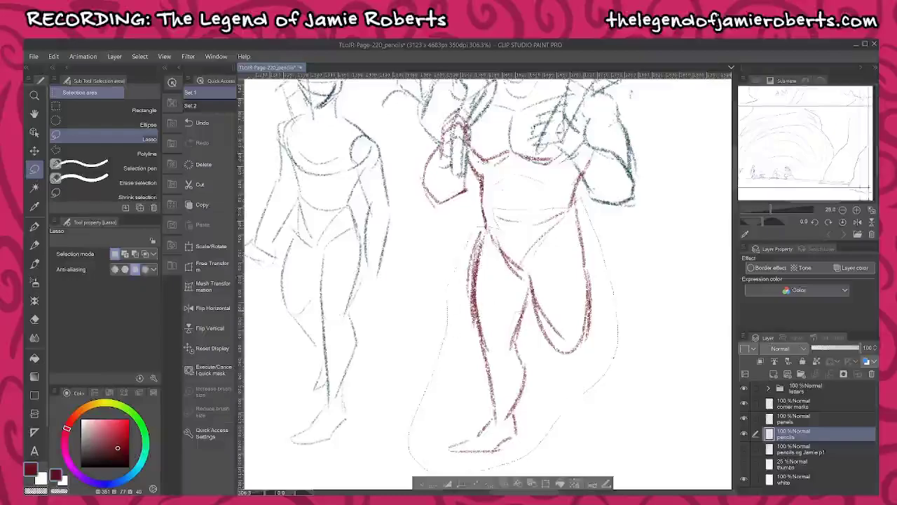
key("k")
left_click_drag(518, 296, 522, 303)
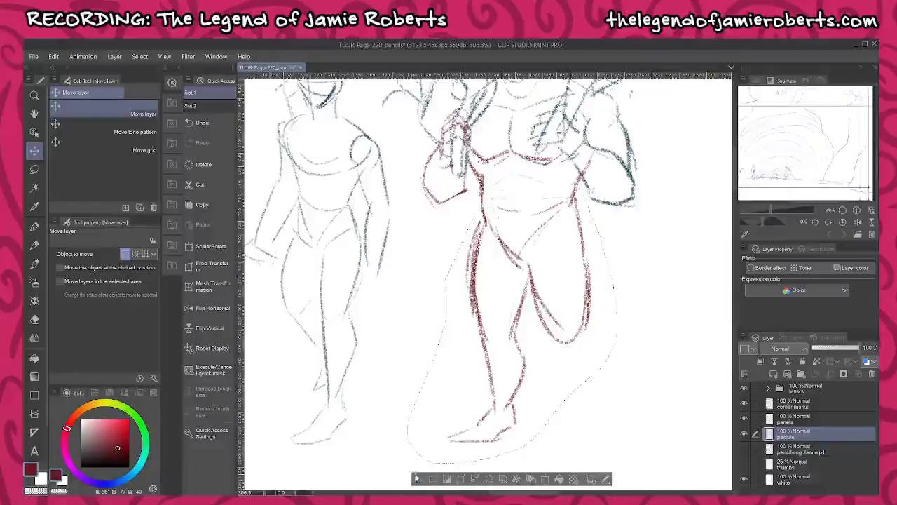
left_click(419, 479)
- Lasso the broad figure's legs below the pelvis, delete them, and return to the pencil
key("m")
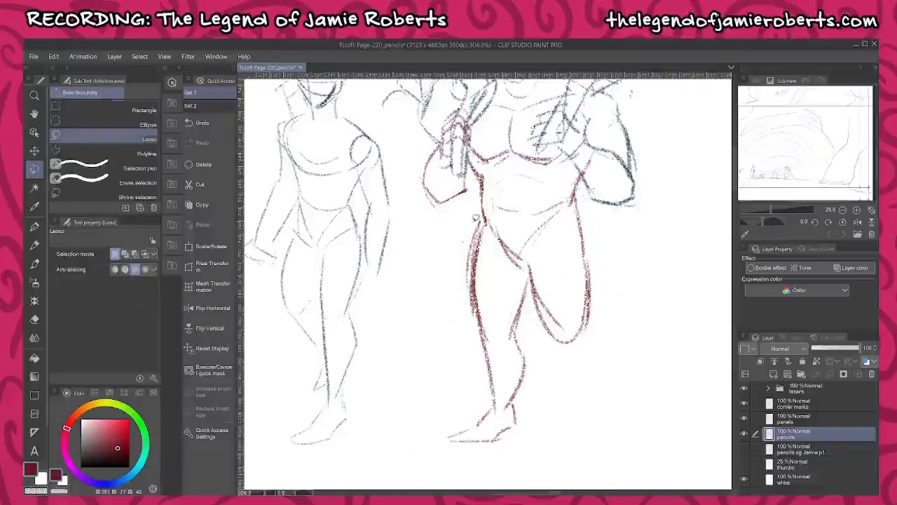
mouse_move(522, 261)
left_mouse_down()
mouse_move(571, 209)
mouse_move(583, 237)
mouse_move(575, 422)
mouse_move(415, 365)
mouse_move(416, 356)
left_mouse_up()
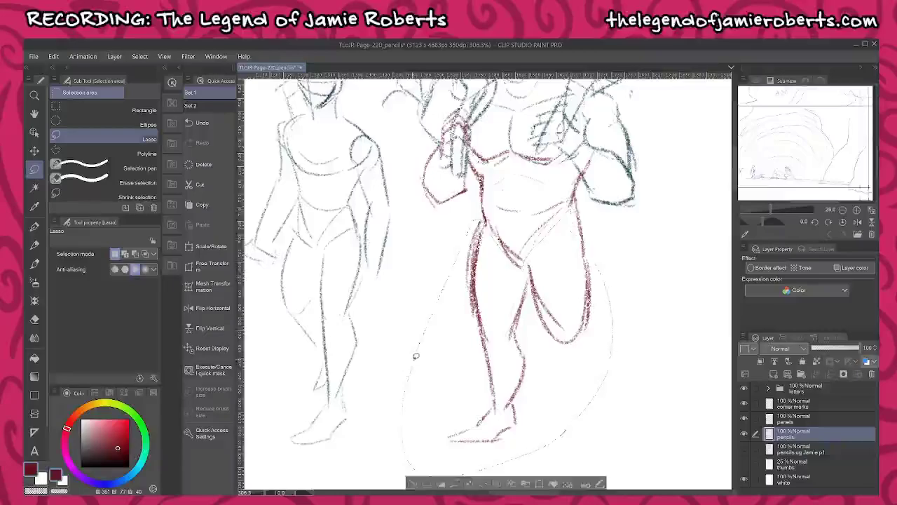
key("Delete")
left_click(418, 483)
key("p")
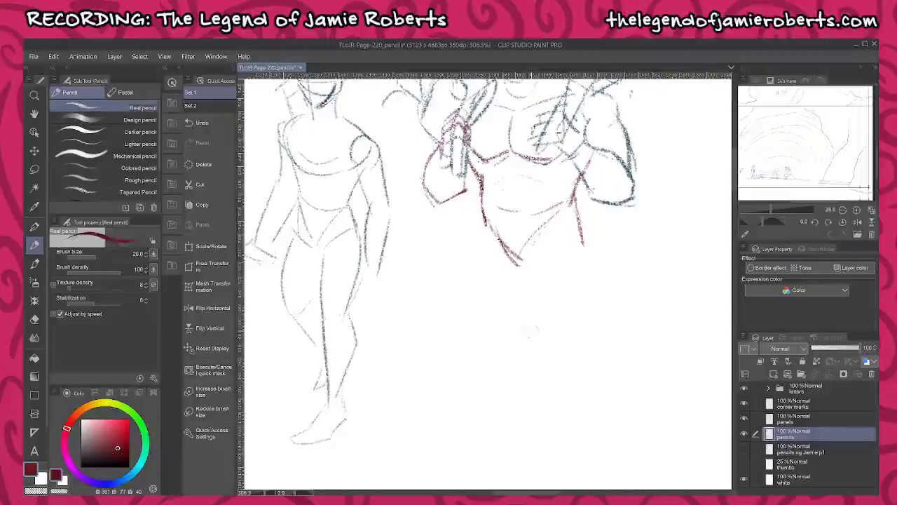
- Redraw the broad figure's standing leg with a slimmer thigh, shin, calf and foot, and outline the far leg's thigh
mouse_move(536, 222)
left_mouse_down()
mouse_move(504, 278)
mouse_move(450, 310)
left_mouse_up()
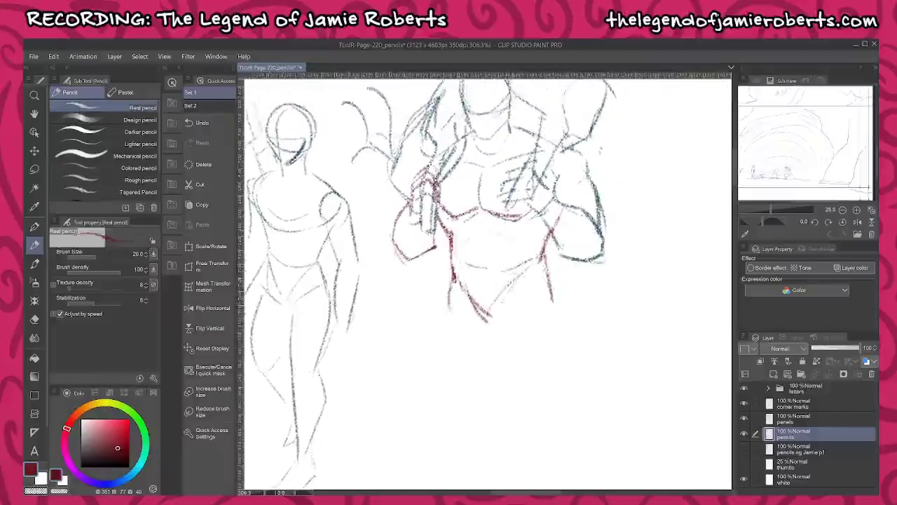
left_click_drag(450, 302, 449, 402)
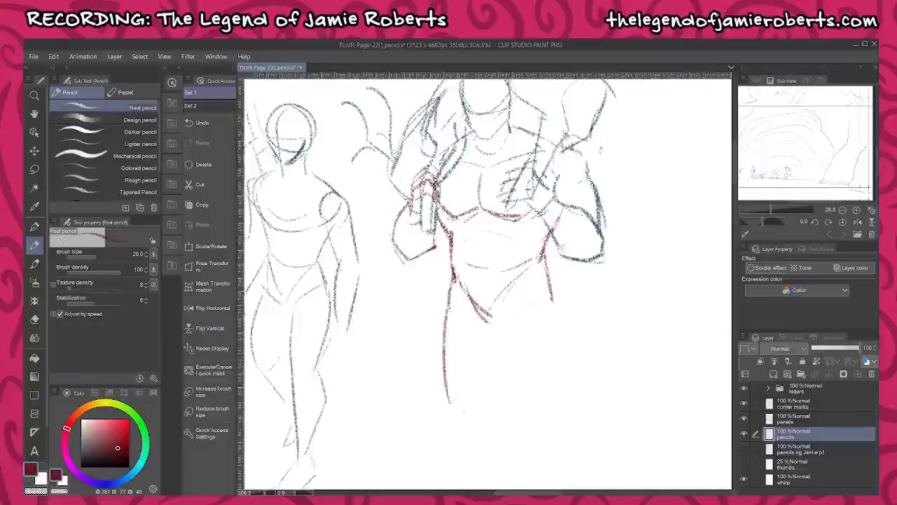
left_click_drag(492, 344, 506, 265)
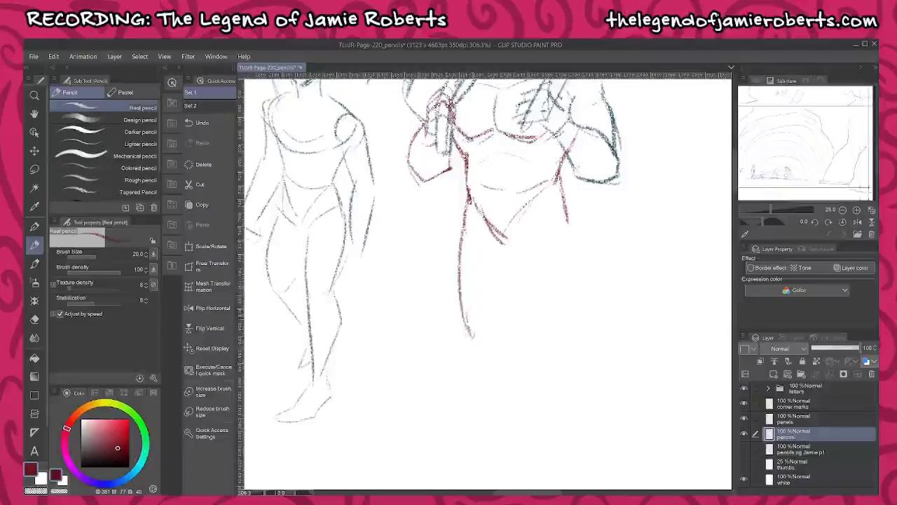
left_click_drag(465, 321, 473, 407)
mouse_move(516, 254)
left_mouse_down()
mouse_move(493, 404)
mouse_move(448, 431)
mouse_move(481, 439)
left_mouse_up()
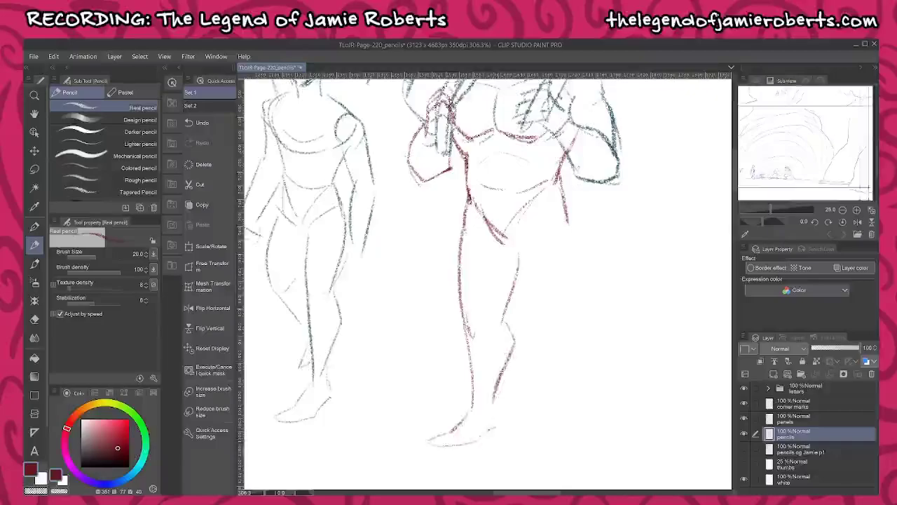
left_click_drag(493, 405, 498, 424)
mouse_move(513, 250)
left_mouse_down()
mouse_move(536, 300)
mouse_move(557, 306)
left_mouse_up()
left_click_drag(567, 229, 571, 292)
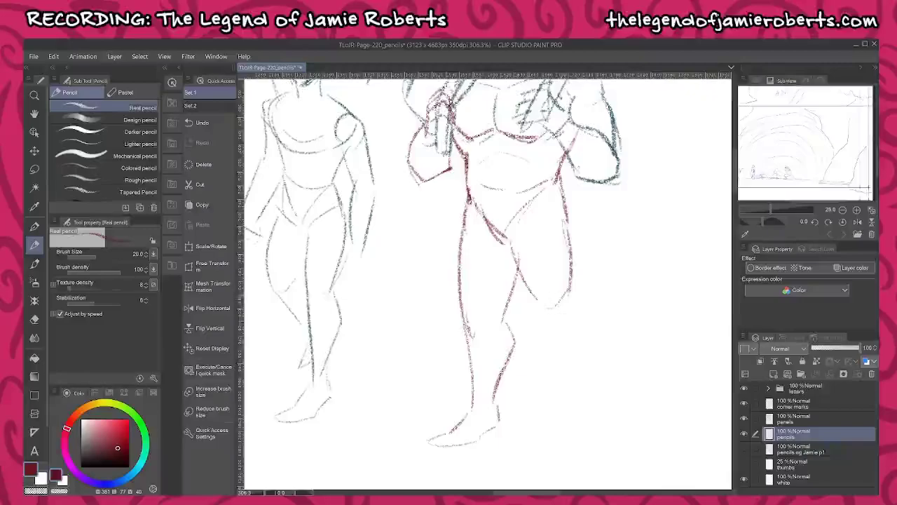
- Try a narrower outline for the far leg's thigh, then go back to the wider one
left_click_drag(512, 245, 517, 264)
mouse_move(536, 299)
left_mouse_down()
mouse_move(523, 276)
mouse_move(571, 278)
mouse_move(566, 225)
left_mouse_up()
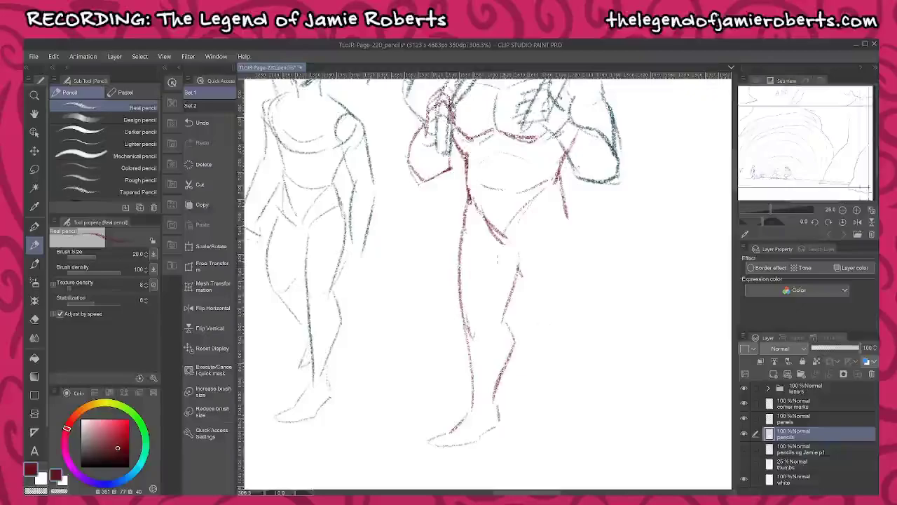
left_click_drag(510, 248, 525, 319)
left_click_drag(565, 232, 546, 324)
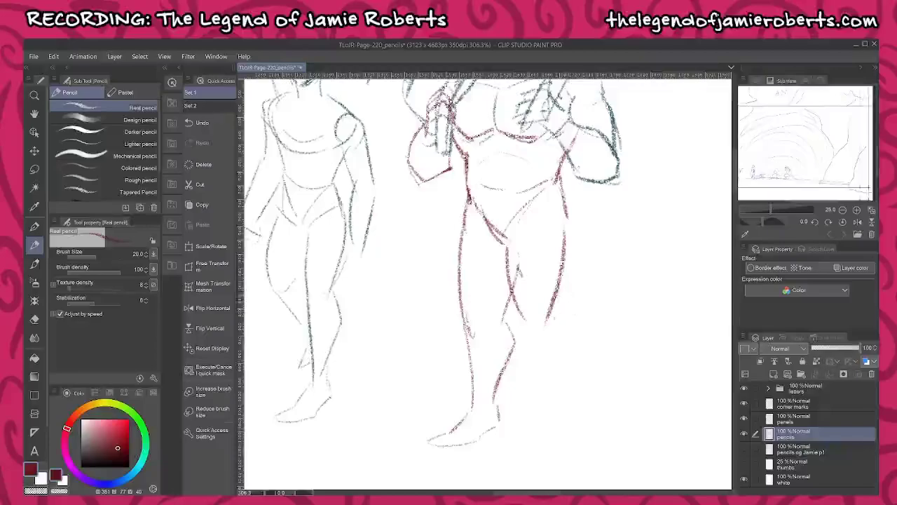
key("ctrl+z")
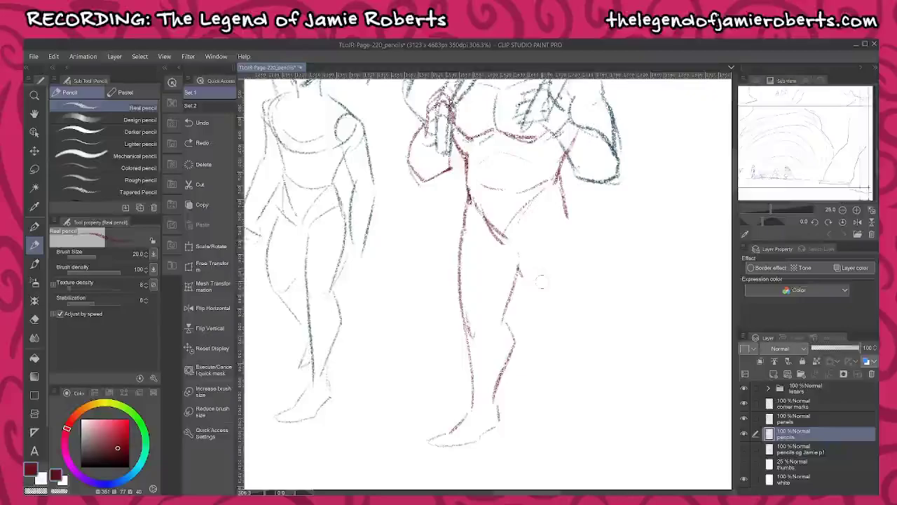
left_click_drag(524, 266, 537, 300)
left_click_drag(565, 223, 556, 305)
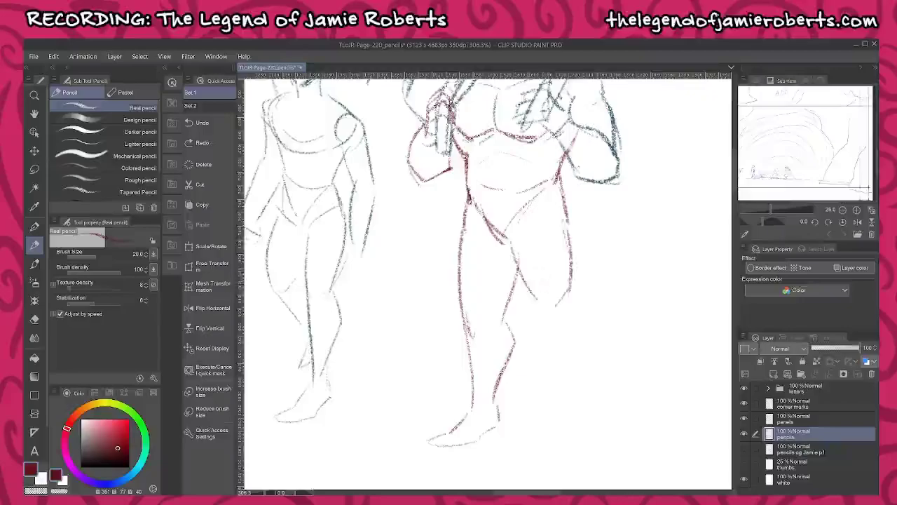
- Darken the inner and outer edges of the far leg's thigh and add the outer calf curve below the knee
left_click_drag(511, 242, 537, 312)
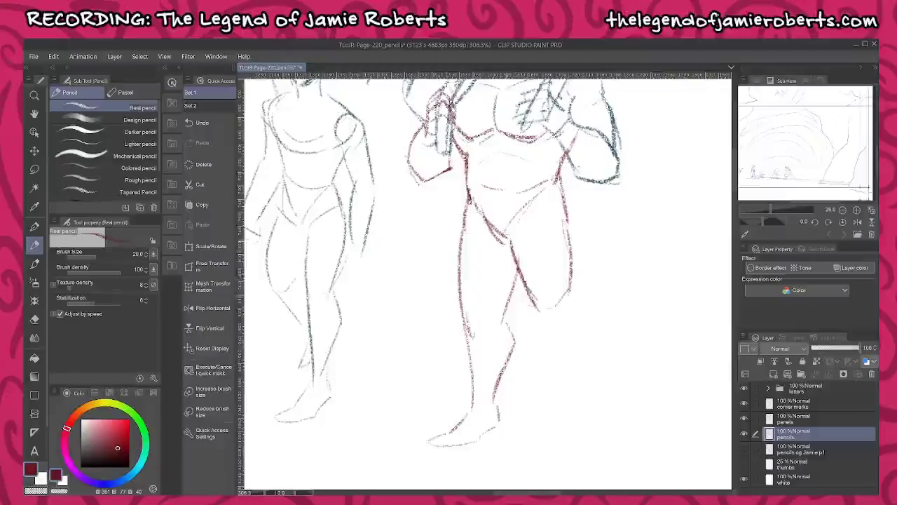
left_click_drag(512, 252, 551, 314)
mouse_move(566, 221)
left_mouse_down()
mouse_move(583, 310)
mouse_move(580, 357)
left_mouse_up()
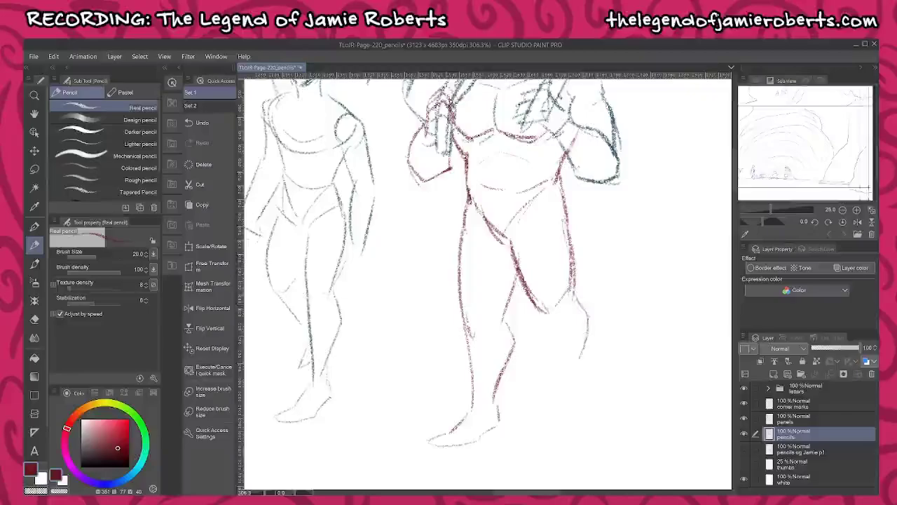
- Draw the far leg's inner calf line and ankle, and outline its foot pointing downward
mouse_move(535, 315)
left_mouse_down()
mouse_move(564, 367)
mouse_move(568, 405)
left_mouse_up()
left_click_drag(589, 370, 581, 390)
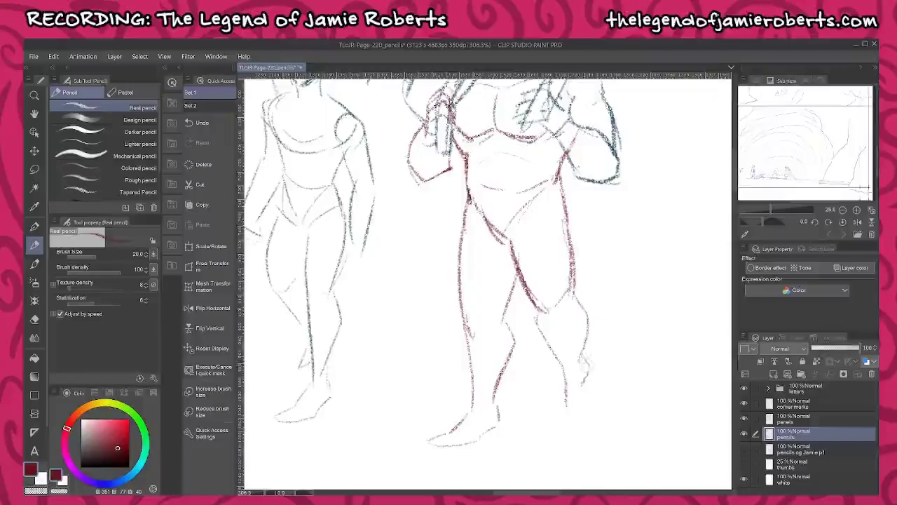
mouse_move(593, 354)
left_mouse_down()
mouse_move(565, 404)
mouse_move(579, 423)
mouse_move(590, 401)
mouse_move(585, 415)
left_mouse_up()
mouse_move(584, 354)
left_mouse_down()
mouse_move(592, 402)
mouse_move(580, 421)
left_mouse_up()
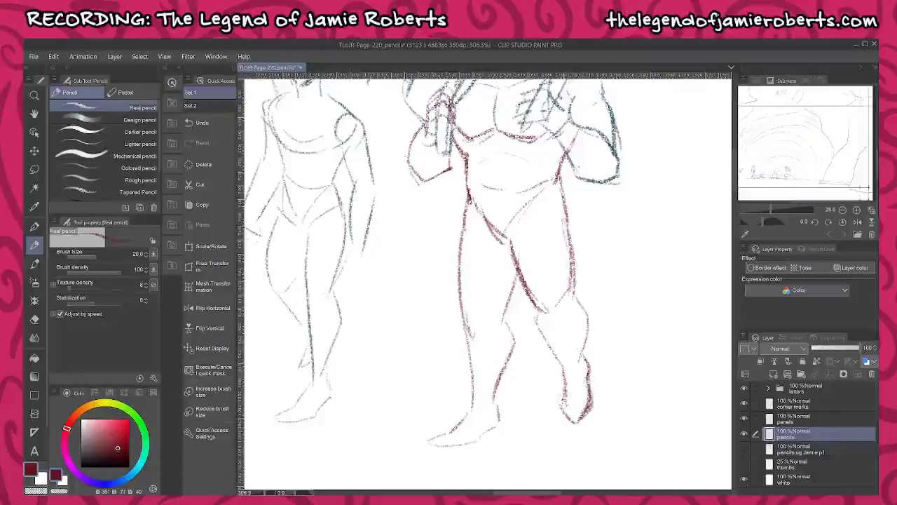
- Draw boot-top lines across both of the broad figure's calves and darken the outlines of both feet
left_click_drag(591, 387, 584, 416)
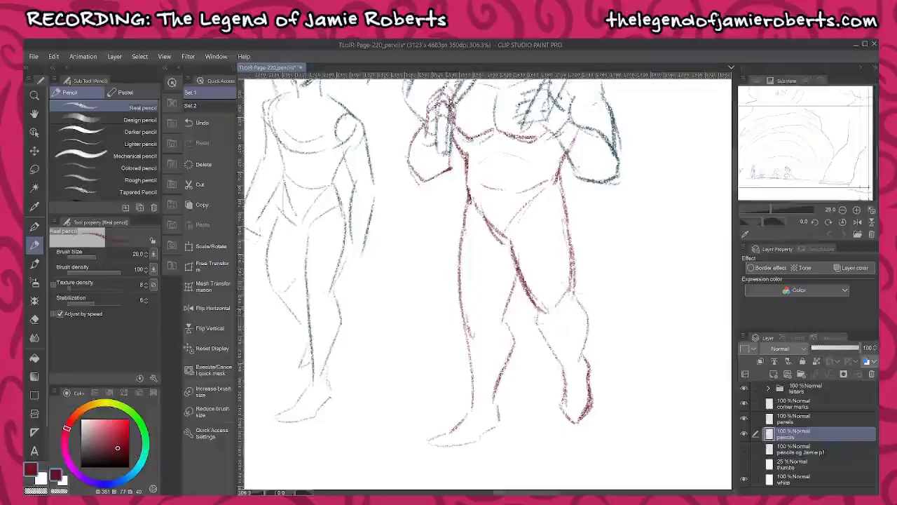
left_click_drag(541, 335, 588, 310)
left_click_drag(472, 356, 510, 349)
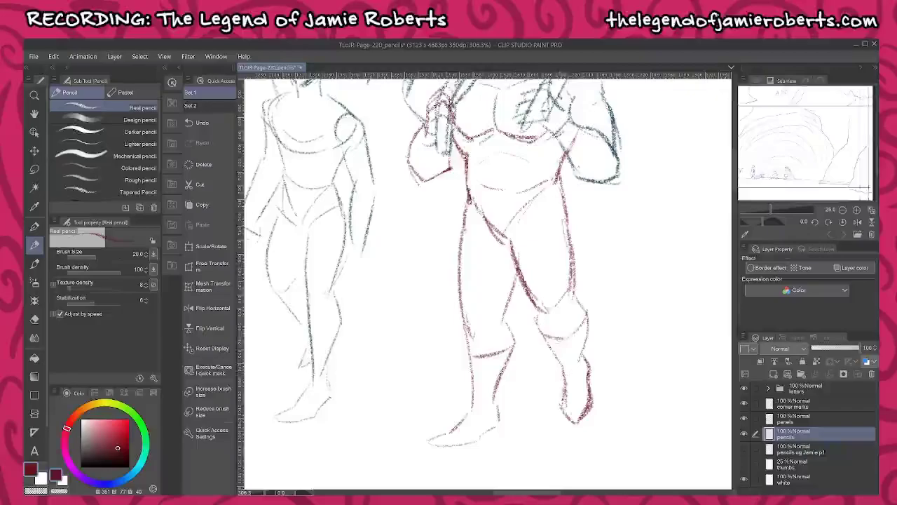
mouse_move(495, 398)
left_mouse_down()
mouse_move(501, 425)
mouse_move(477, 442)
mouse_move(432, 444)
left_mouse_up()
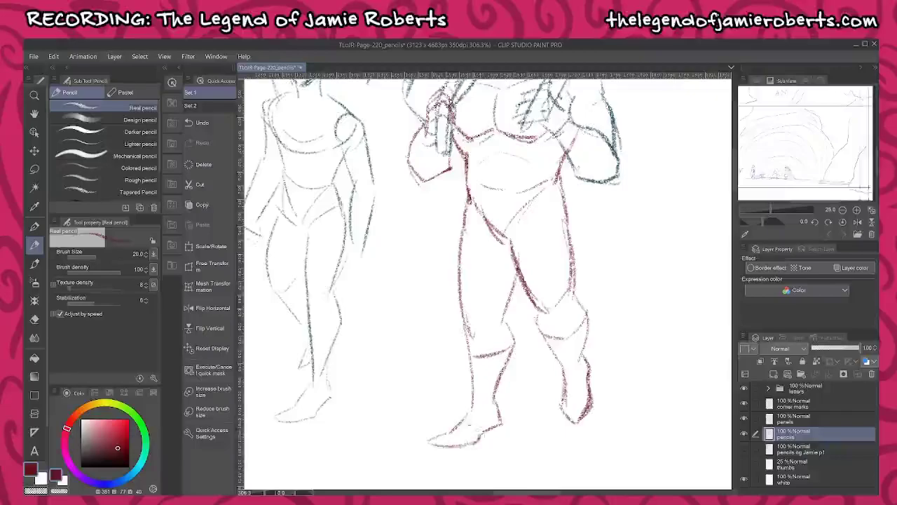
mouse_move(468, 408)
left_mouse_down()
mouse_move(448, 436)
mouse_move(429, 443)
left_mouse_up()
- Draw the broad figure's kilt with a curved waistline, flared sides and a curved hem just above the knees
left_click_drag(541, 310, 545, 420)
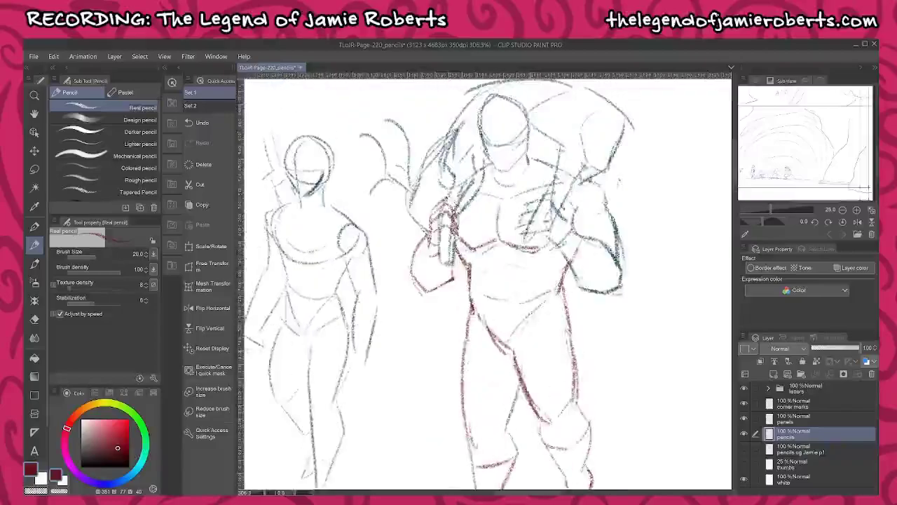
left_click_drag(469, 300, 566, 295)
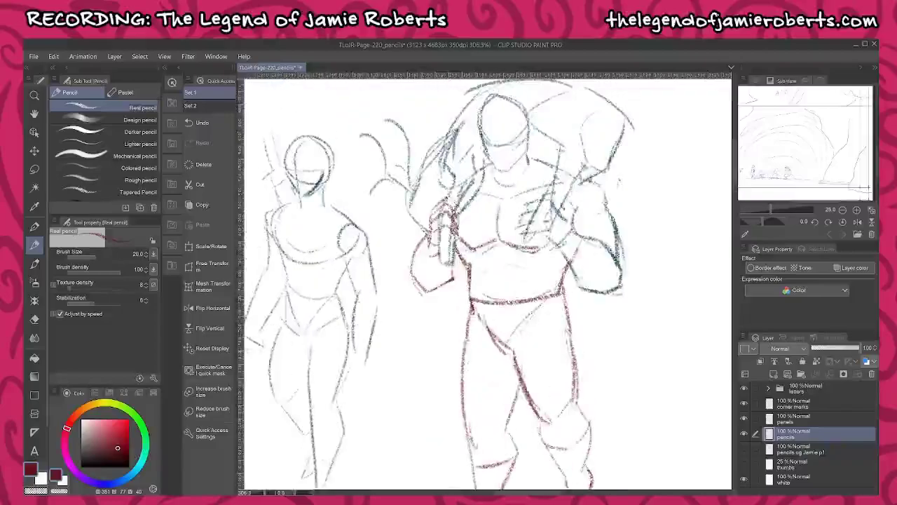
mouse_move(470, 301)
left_mouse_down()
mouse_move(449, 400)
mouse_move(565, 382)
left_mouse_up()
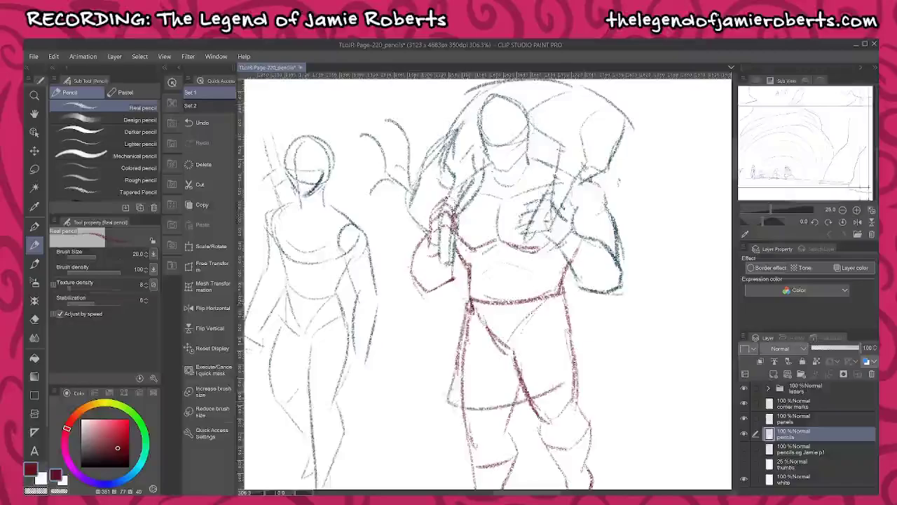
mouse_move(564, 298)
left_mouse_down()
mouse_move(578, 385)
mouse_move(541, 409)
left_mouse_up()
left_click_drag(437, 401, 527, 415)
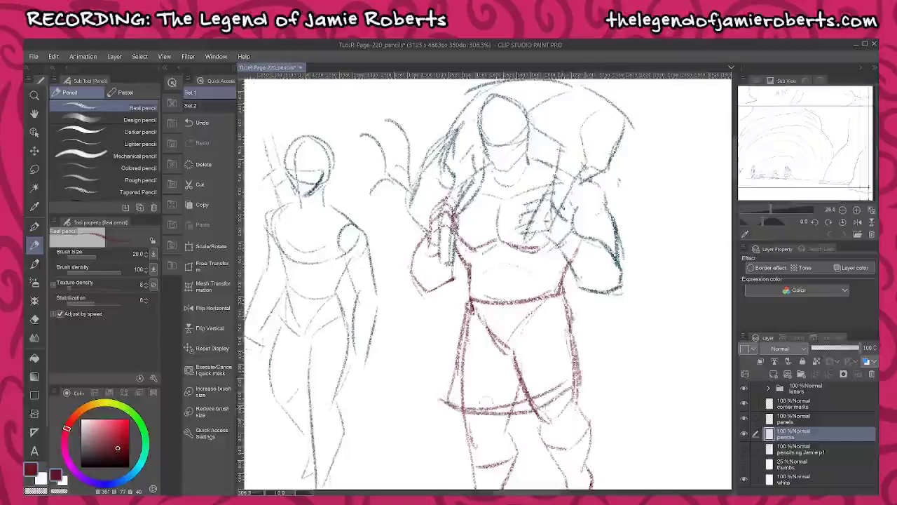
left_click_drag(439, 396, 444, 405)
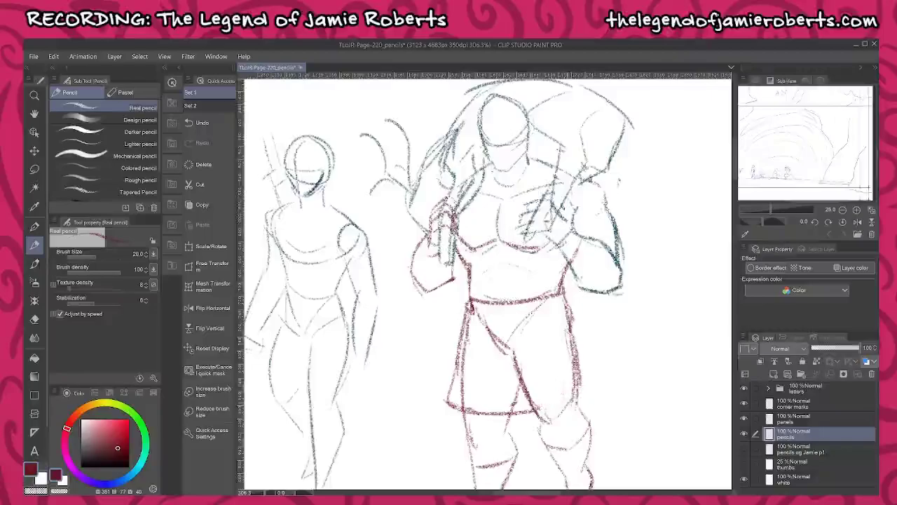
left_click_drag(538, 410, 576, 394)
- Lasso the whole broad figure with its load, move it slightly upward in the panel, and clear the selection
scroll(631, 336, "down", 4)
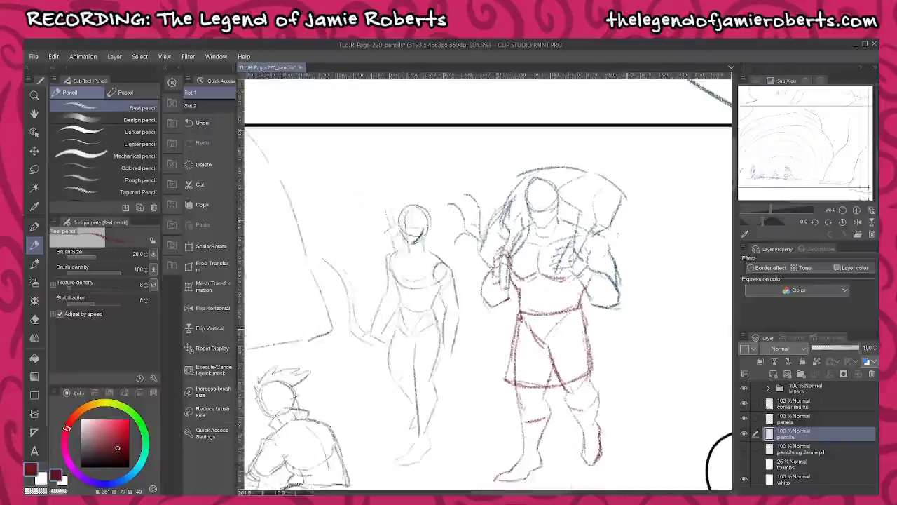
left_click_drag(669, 366, 660, 360)
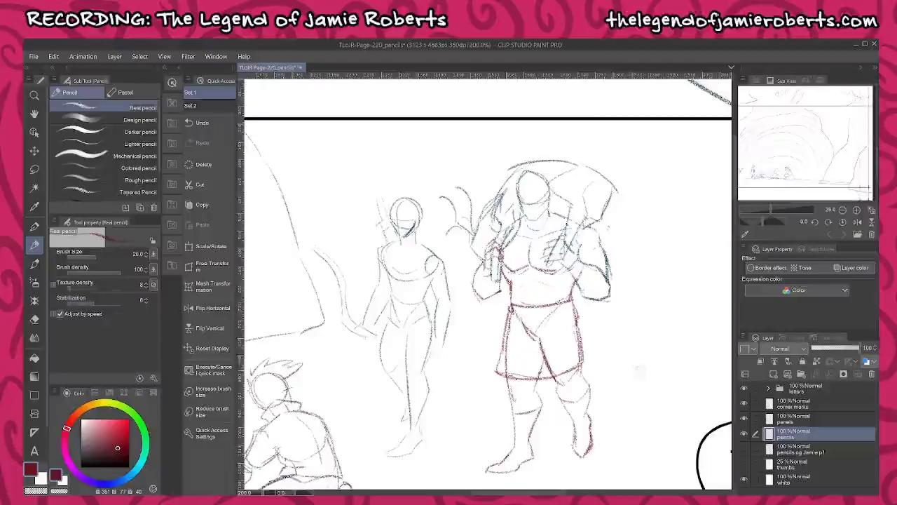
key("m")
mouse_move(441, 170)
left_mouse_down()
mouse_move(436, 224)
mouse_move(459, 280)
mouse_move(477, 481)
mouse_move(628, 401)
mouse_move(634, 160)
mouse_move(456, 168)
left_mouse_up()
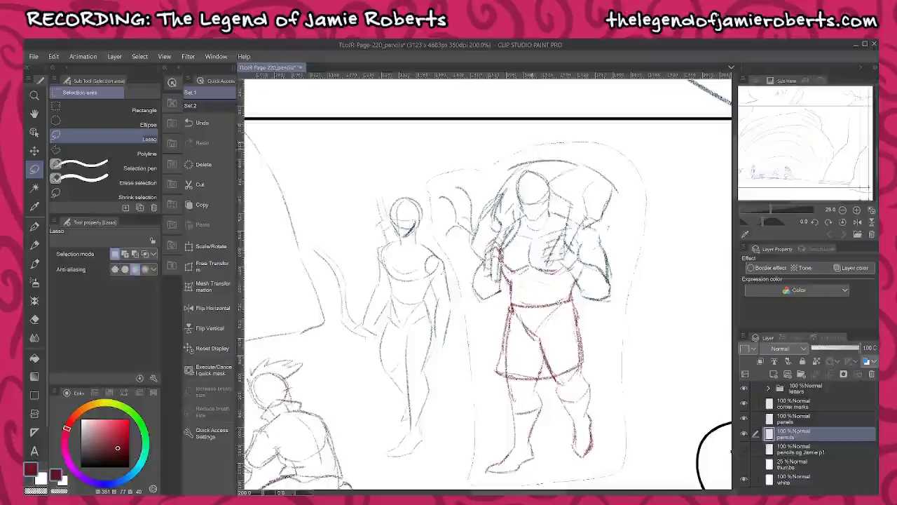
key("k")
left_click_drag(538, 262, 539, 255)
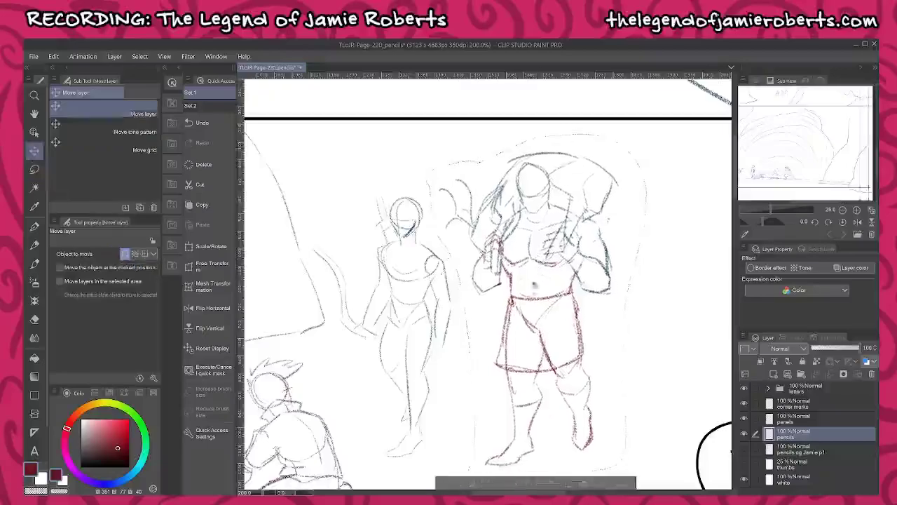
left_click(446, 482)
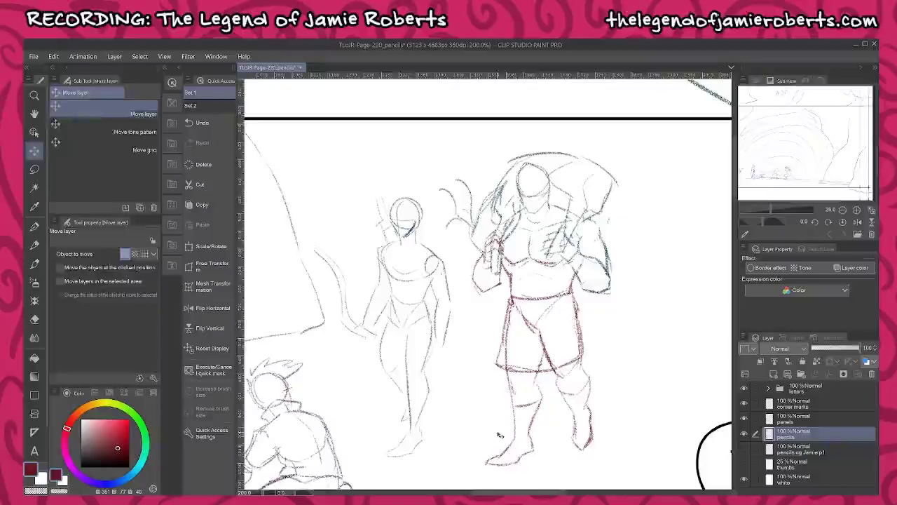
- Pencil the broad figure's face in dark red, with brow, nose, mouth, ear, cheek and jaw lines
key("p")
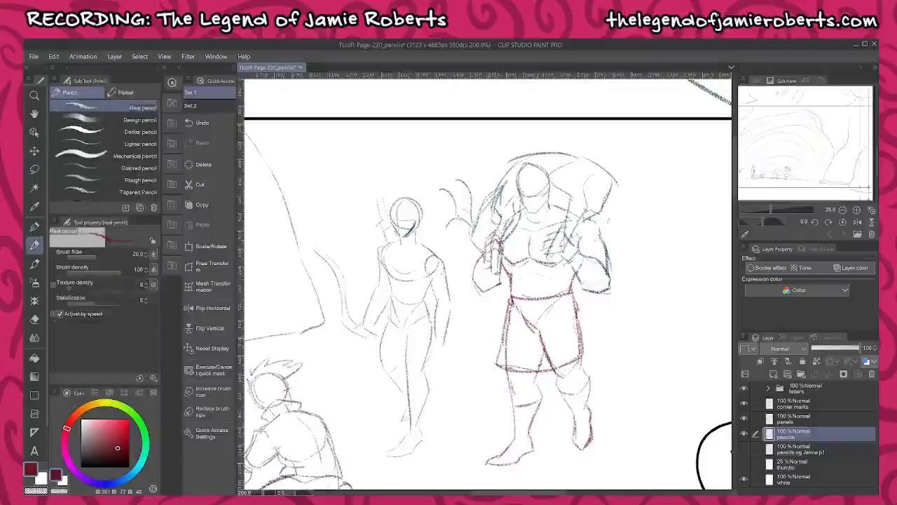
scroll(533, 184, "up", 6)
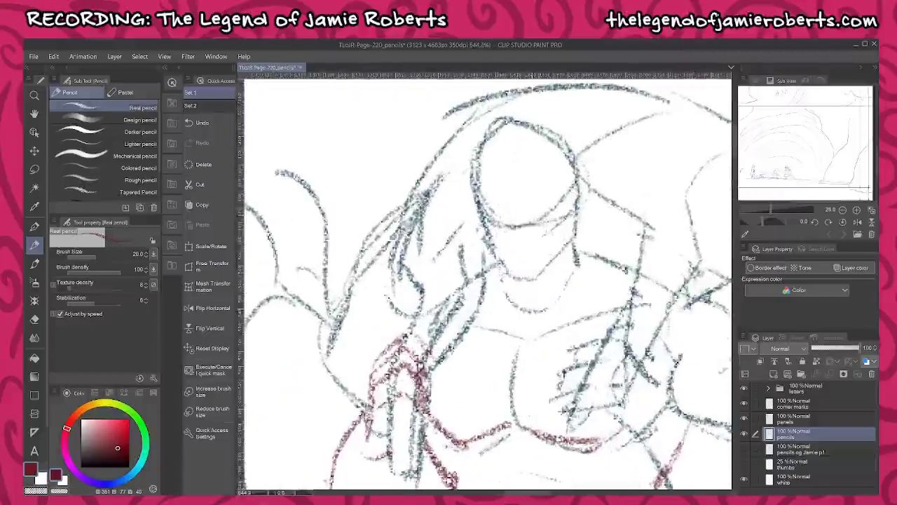
mouse_move(503, 198)
left_mouse_down()
mouse_move(510, 236)
mouse_move(538, 259)
left_mouse_up()
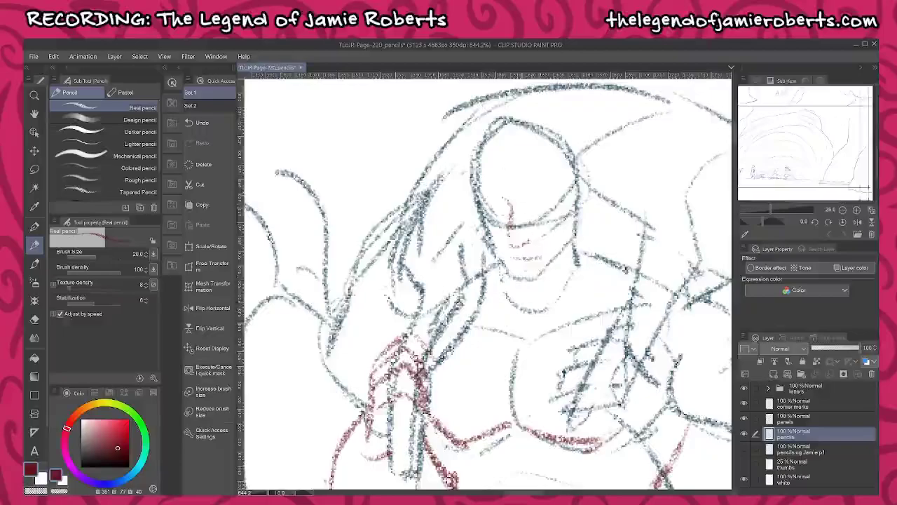
mouse_move(506, 178)
left_mouse_down()
mouse_move(482, 171)
mouse_move(542, 162)
mouse_move(569, 178)
mouse_move(570, 199)
mouse_move(557, 210)
mouse_move(567, 201)
mouse_move(590, 205)
mouse_move(597, 217)
mouse_move(547, 263)
left_mouse_up()
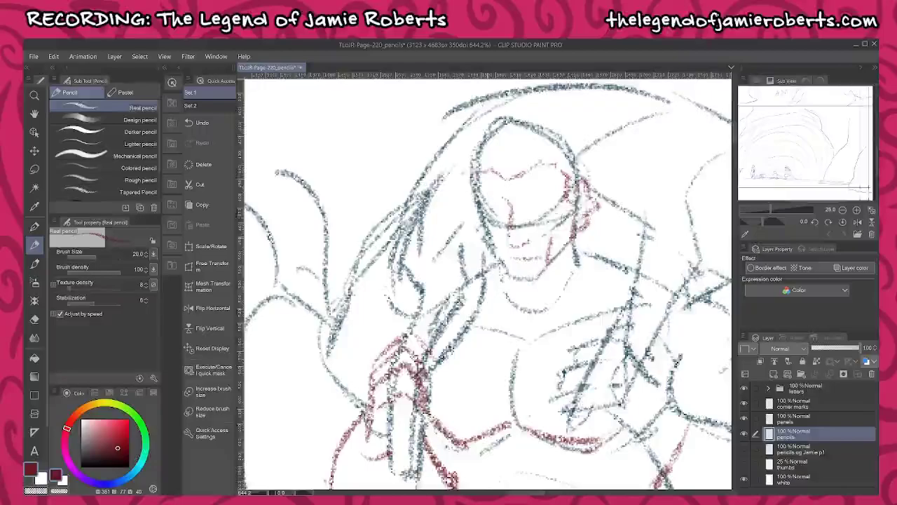
left_click_drag(484, 220, 495, 237)
left_click_drag(493, 236, 504, 263)
mouse_move(484, 157)
left_mouse_down()
mouse_move(477, 189)
mouse_move(485, 229)
left_mouse_up()
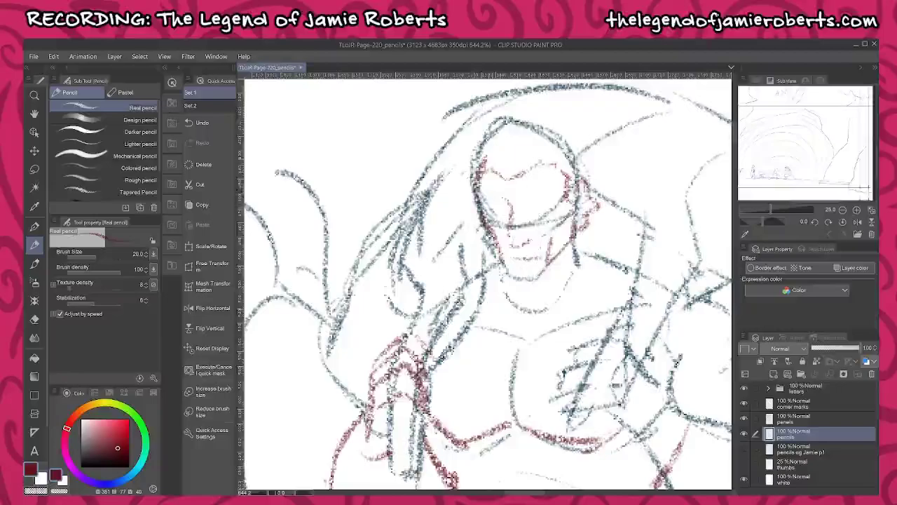
- Redraw the crown of the broad figure's head and add hair strokes beside and below the ear
mouse_move(476, 166)
left_mouse_down()
mouse_move(506, 128)
mouse_move(570, 146)
mouse_move(582, 182)
left_mouse_up()
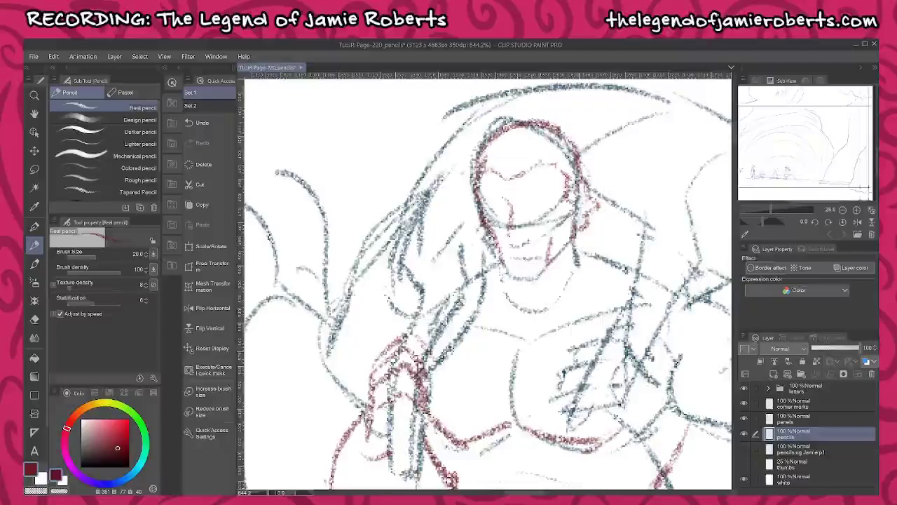
left_click_drag(551, 124, 591, 182)
left_click_drag(595, 217, 620, 271)
left_click_drag(593, 240, 590, 256)
- Add wrapping bands across the shins of both of the broad figure's boots
scroll(558, 316, "down", 8)
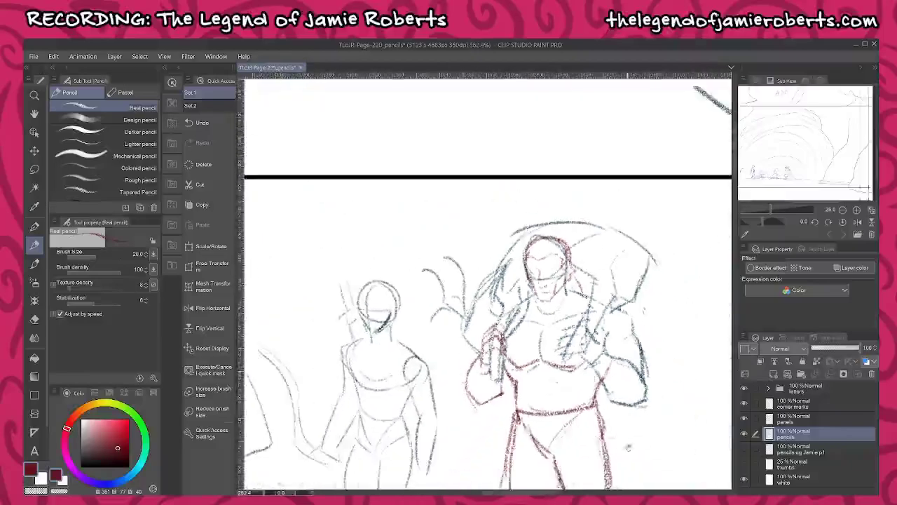
left_click_drag(627, 447, 597, 326)
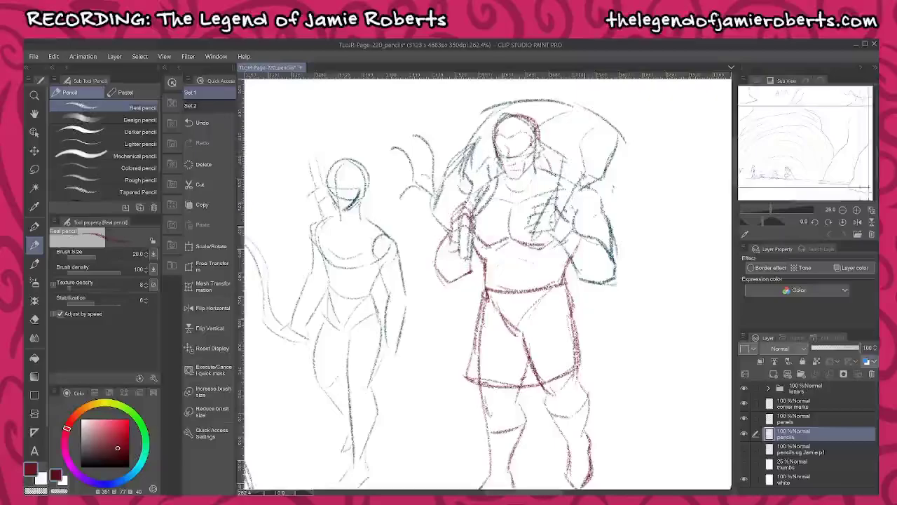
left_click_drag(607, 339, 637, 219)
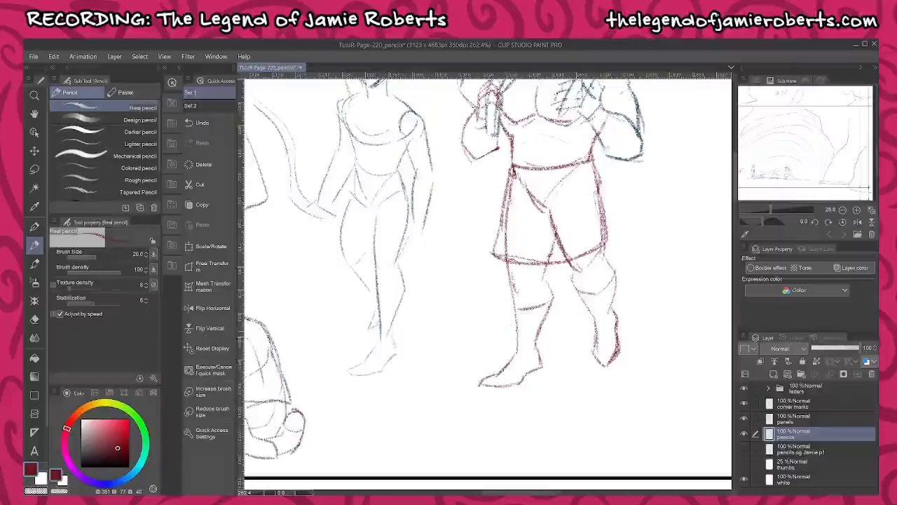
mouse_move(517, 315)
left_mouse_down()
mouse_move(536, 314)
mouse_move(526, 359)
left_mouse_up()
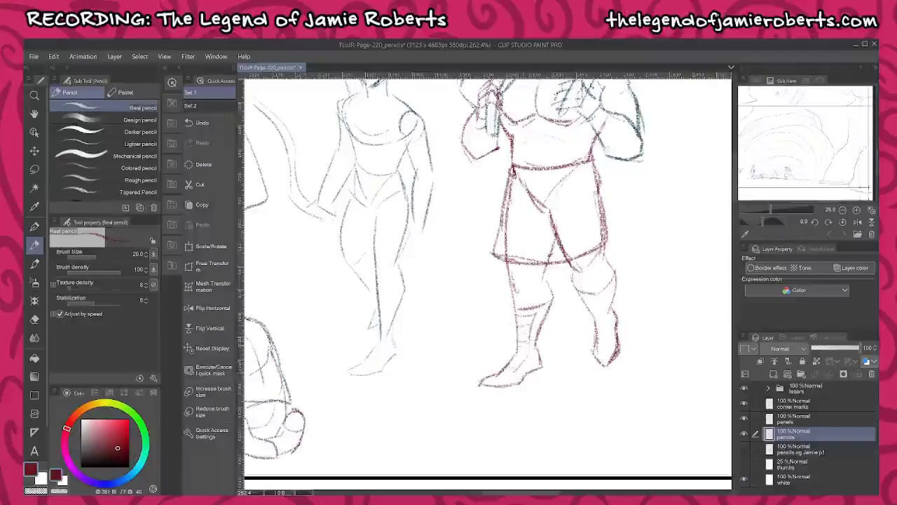
left_click_drag(616, 285, 610, 310)
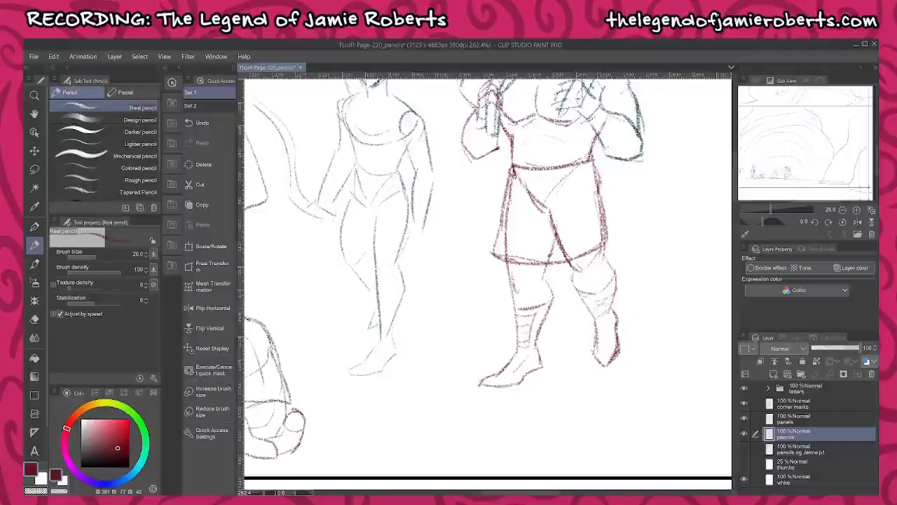
- Switch the pencil colour to dark purple and draw the bow-carrying walker's facial features, ear and hairline
left_click_drag(496, 326, 601, 392)
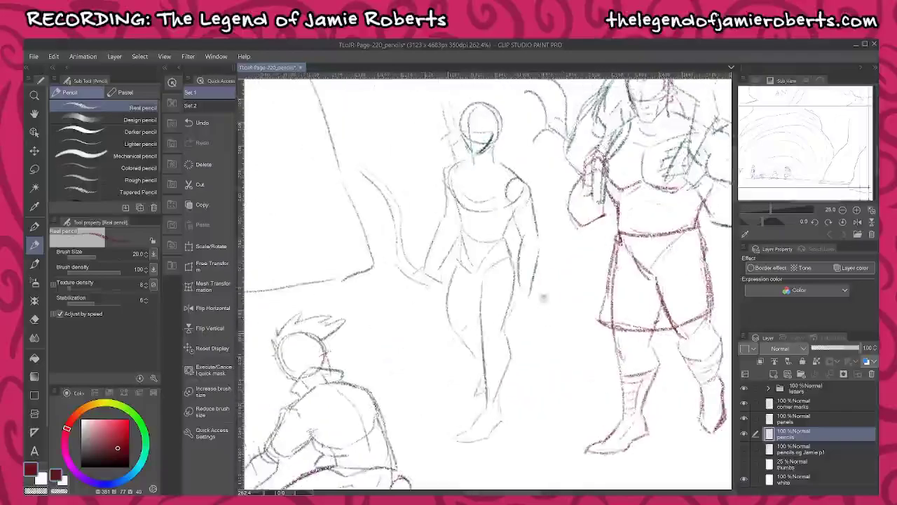
left_click_drag(520, 333, 557, 316)
left_click(145, 443)
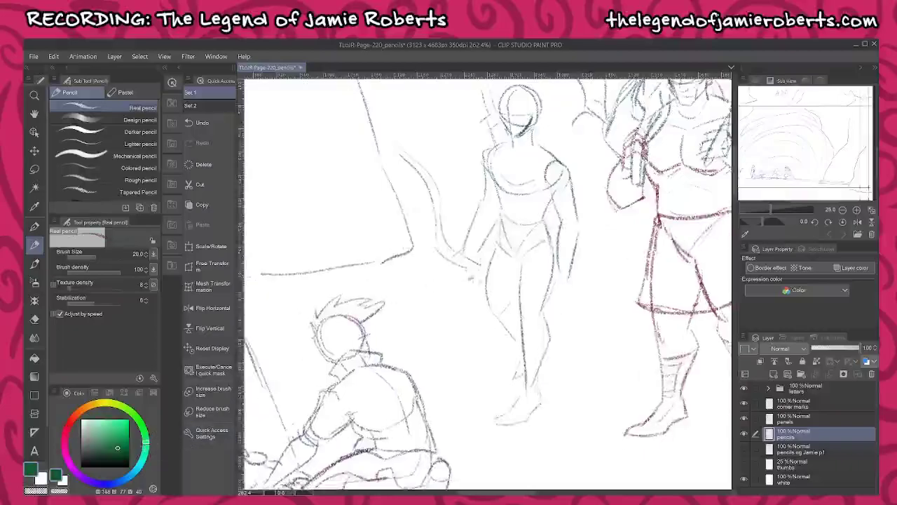
left_click_drag(471, 279, 492, 381)
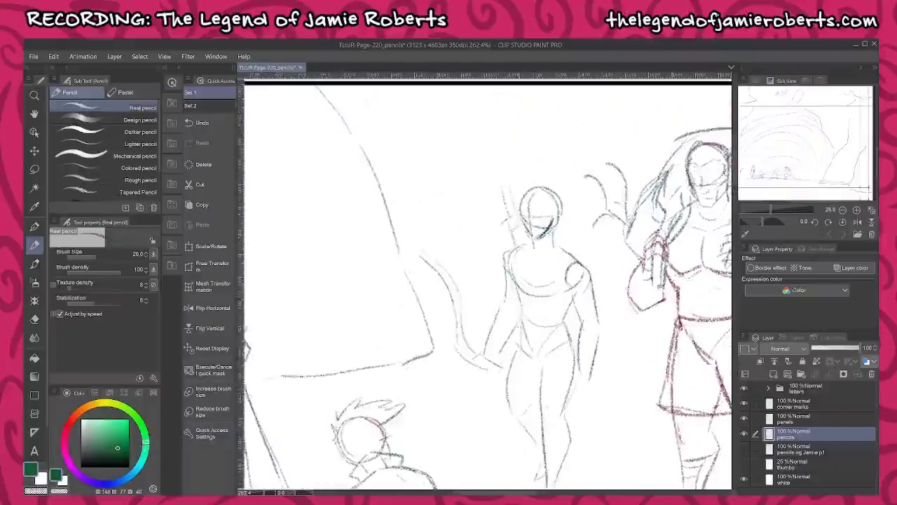
left_click(72, 468)
scroll(573, 233, "up", 2)
scroll(536, 220, "up", 2)
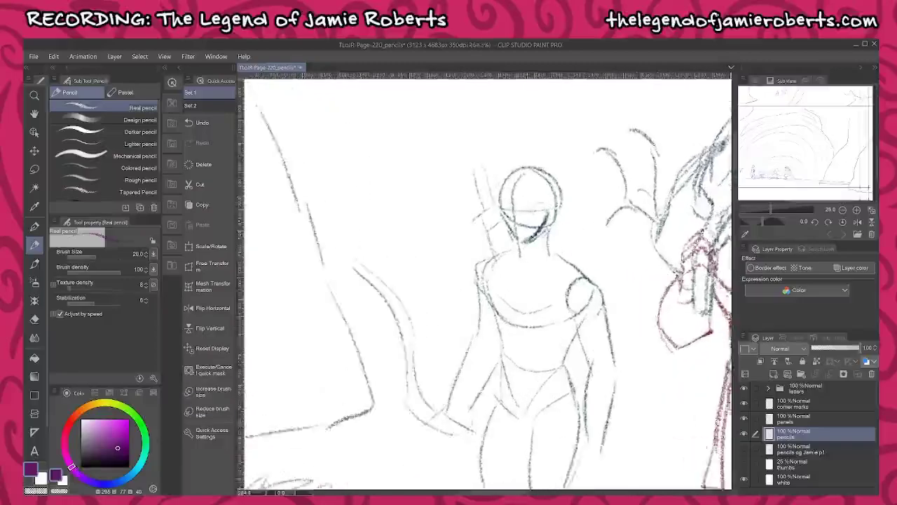
mouse_move(513, 205)
left_mouse_down()
mouse_move(509, 251)
mouse_move(538, 250)
mouse_move(554, 217)
mouse_move(527, 248)
mouse_move(513, 223)
mouse_move(517, 244)
left_mouse_up()
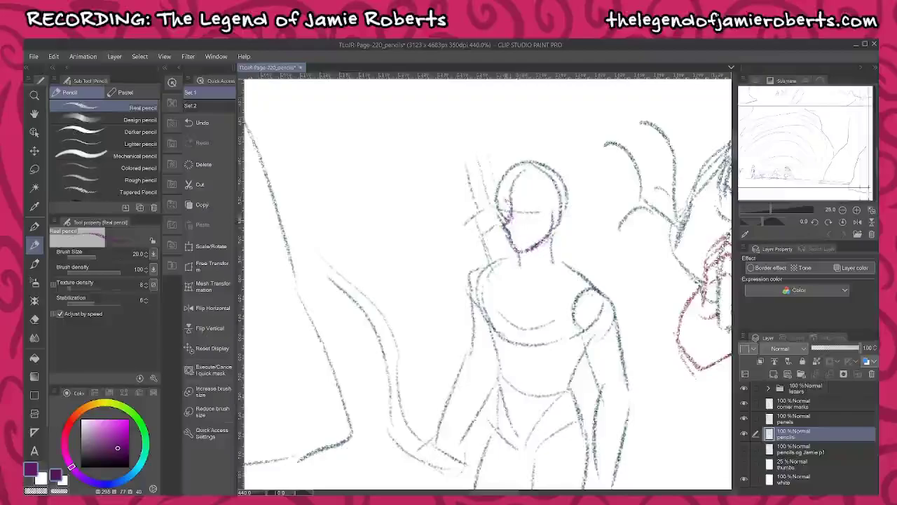
mouse_move(511, 207)
left_mouse_down()
mouse_move(515, 242)
mouse_move(522, 241)
left_mouse_up()
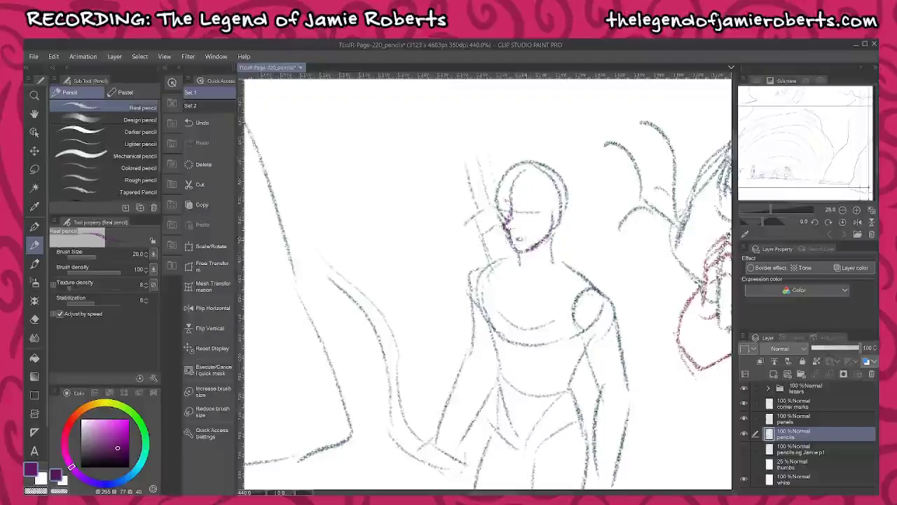
mouse_move(525, 209)
left_mouse_down()
mouse_move(527, 216)
mouse_move(537, 202)
mouse_move(527, 178)
mouse_move(542, 175)
mouse_move(552, 209)
mouse_move(569, 197)
mouse_move(553, 231)
left_mouse_up()
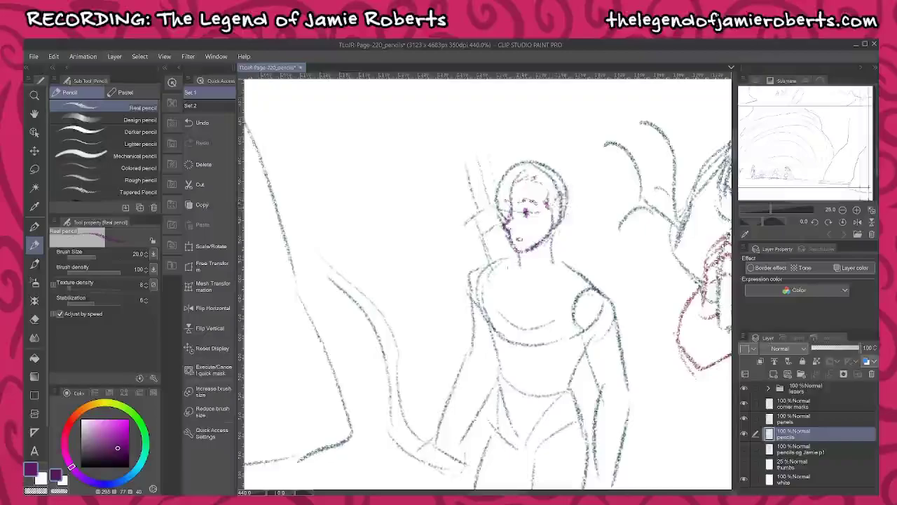
- Draw the walker's curved neckline and a double-edged strap running diagonally from the shoulder across the chest to the waist
left_click_drag(507, 265, 514, 284)
left_click_drag(521, 295, 559, 282)
mouse_move(496, 259)
left_mouse_down()
mouse_move(490, 318)
mouse_move(575, 390)
left_mouse_up()
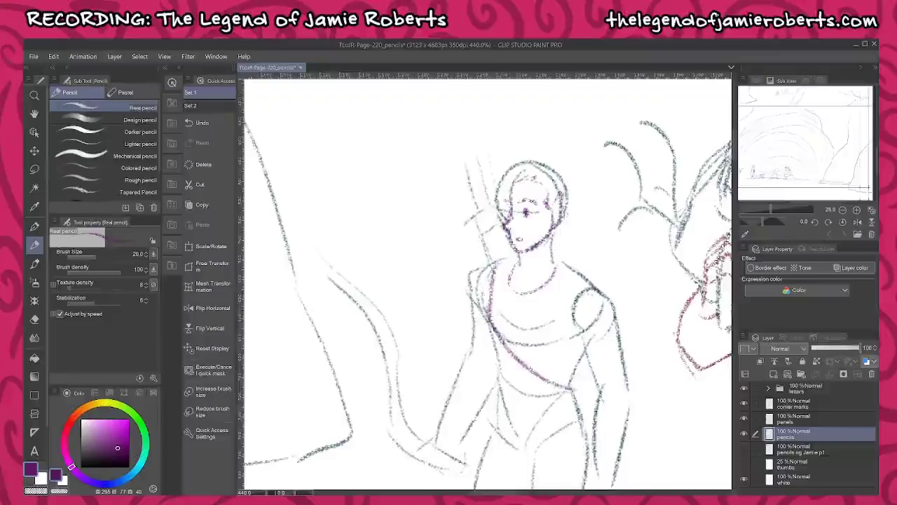
left_click_drag(517, 338, 575, 383)
left_click_drag(511, 259, 506, 334)
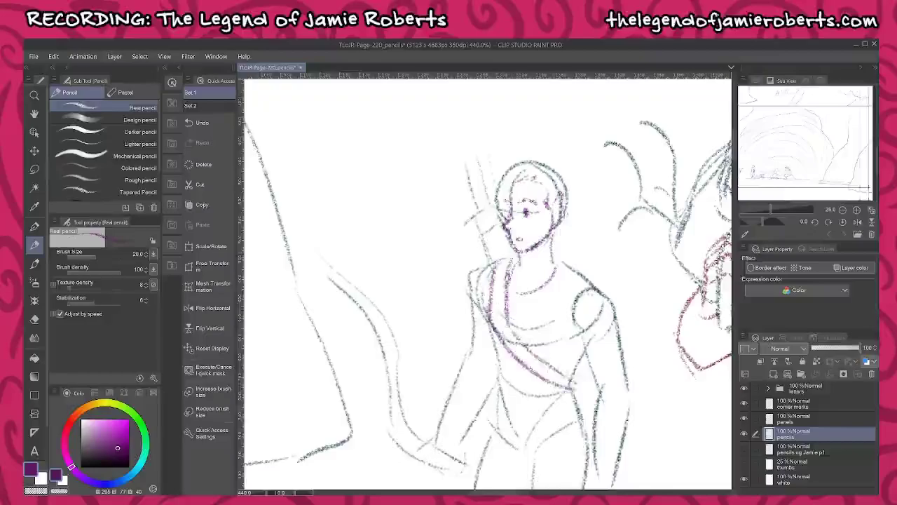
- Add spiky hair to the walker and darken the quiver edge, the shoulder opening and the side of the torso
mouse_move(491, 226)
left_mouse_down()
mouse_move(479, 262)
mouse_move(481, 218)
left_mouse_up()
mouse_move(506, 177)
left_mouse_down()
mouse_move(494, 204)
mouse_move(501, 224)
left_mouse_up()
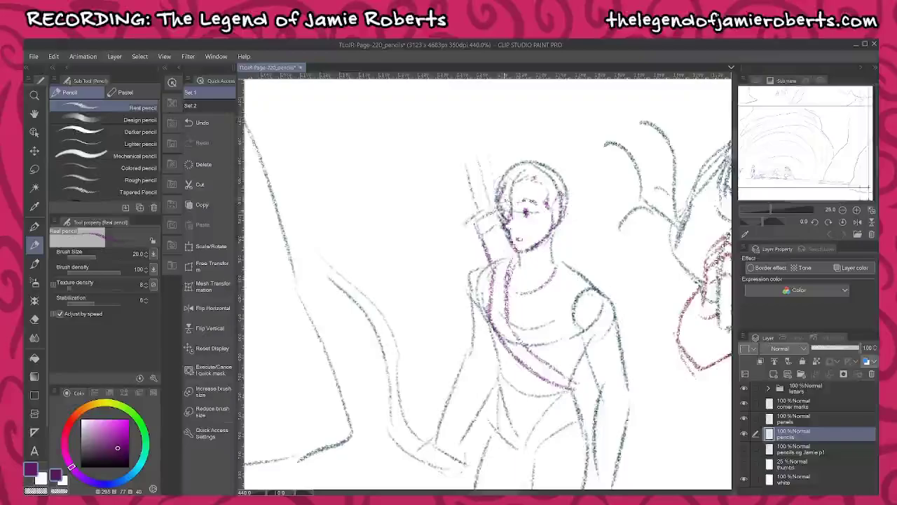
mouse_move(498, 184)
left_mouse_down()
mouse_move(506, 149)
mouse_move(567, 148)
mouse_move(556, 261)
mouse_move(588, 283)
mouse_move(566, 321)
mouse_move(587, 346)
mouse_move(582, 330)
mouse_move(595, 386)
left_mouse_up()
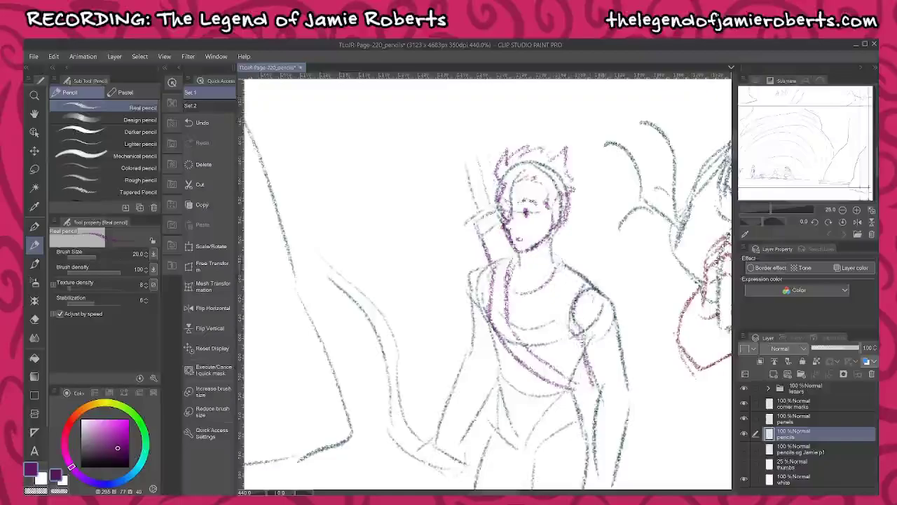
- Trace the walker's arm, torso side and shirt hem in purple and add a jagged sleeve edge below the shoulder opening
left_click_drag(607, 302, 628, 411)
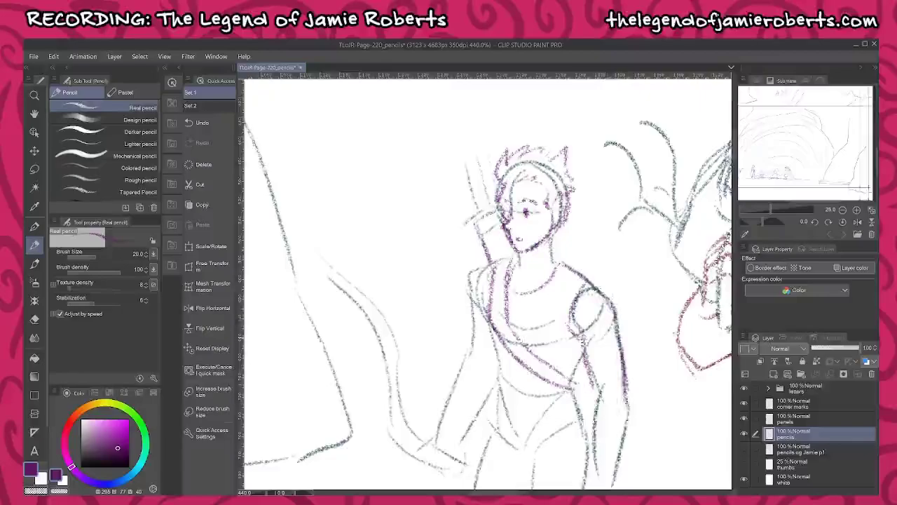
mouse_move(583, 340)
left_mouse_down()
mouse_move(618, 336)
mouse_move(590, 367)
mouse_move(607, 363)
left_mouse_up()
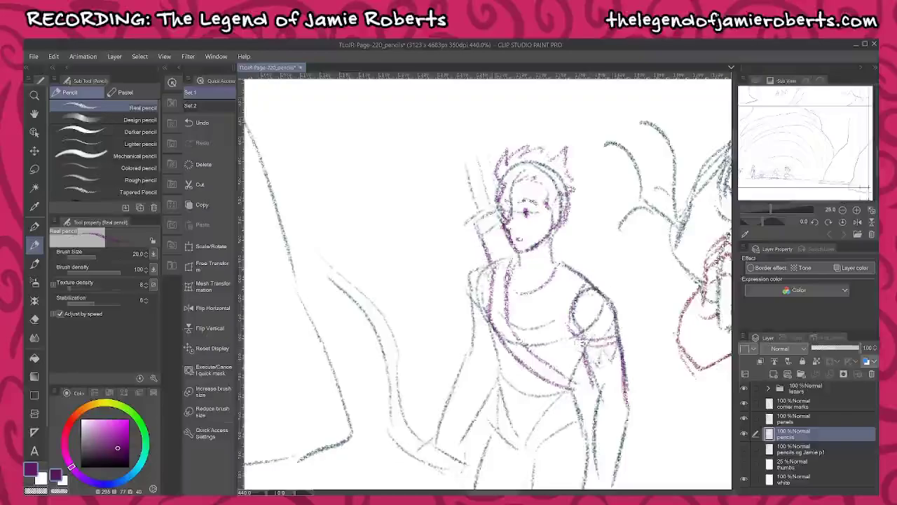
mouse_move(490, 268)
left_mouse_down()
mouse_move(479, 302)
mouse_move(492, 356)
left_mouse_up()
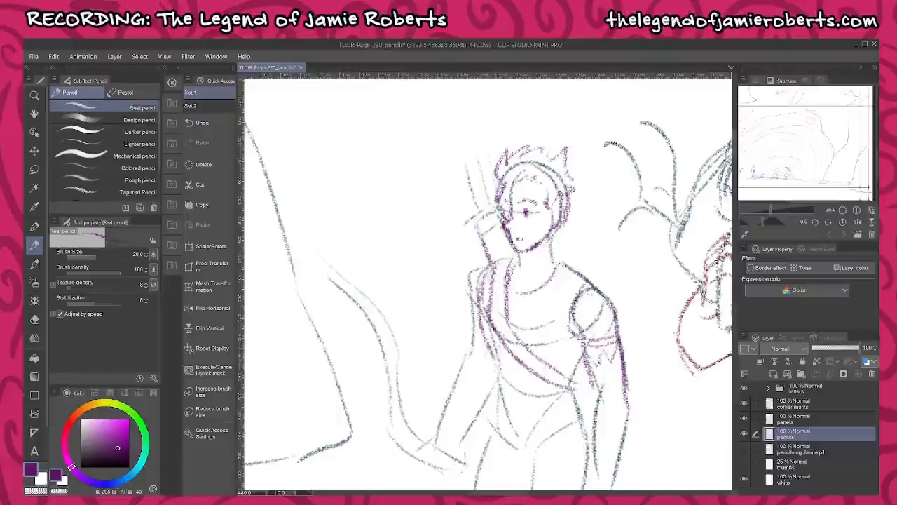
mouse_move(478, 292)
left_mouse_down()
mouse_move(492, 358)
mouse_move(478, 284)
mouse_move(489, 340)
left_mouse_up()
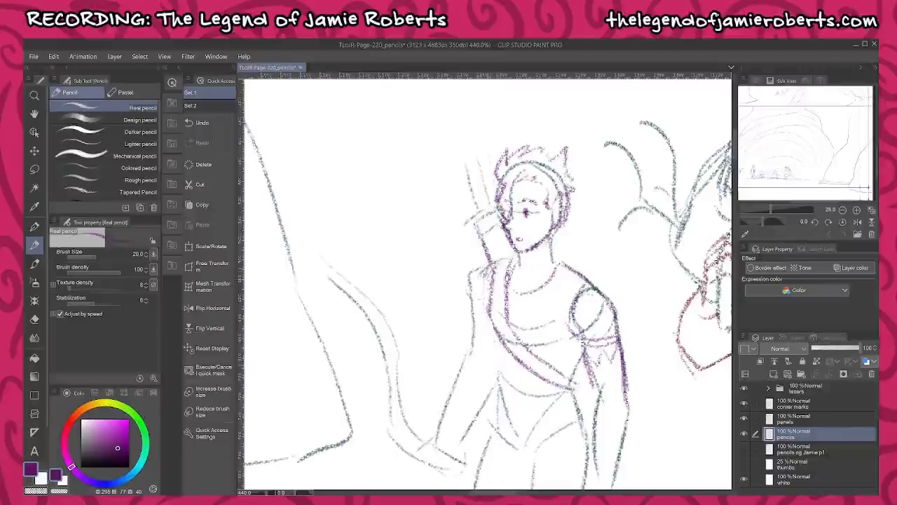
left_click_drag(490, 270, 479, 322)
mouse_move(480, 291)
left_mouse_down()
mouse_move(496, 379)
mouse_move(580, 399)
left_mouse_up()
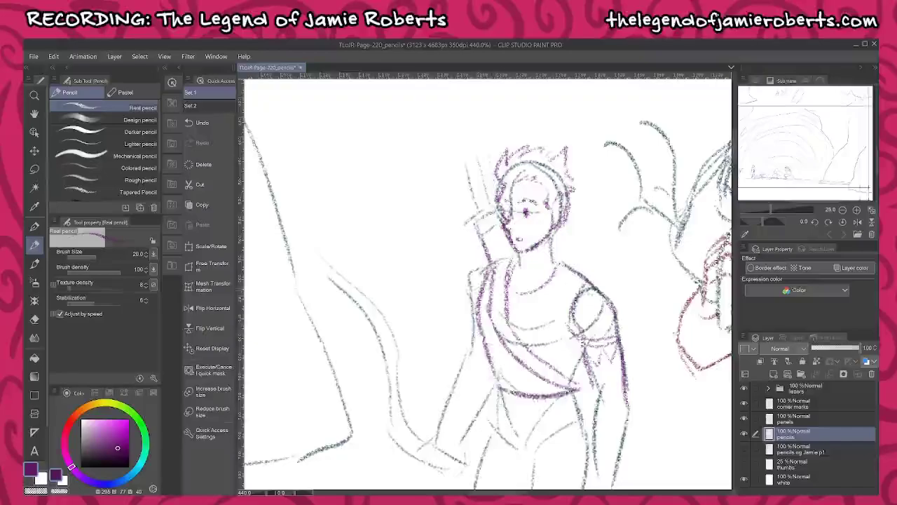
- Draw a wide sash around the walker's waist with short side edges and a curved lower edge
left_click_drag(495, 384, 489, 423)
mouse_move(496, 426)
left_mouse_down()
mouse_move(561, 426)
mouse_move(589, 414)
mouse_move(502, 439)
left_mouse_up()
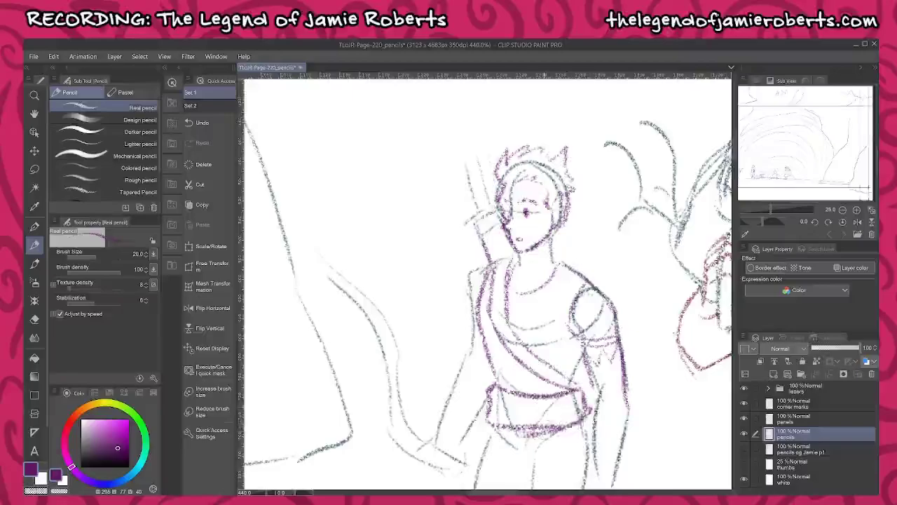
mouse_move(555, 425)
left_mouse_down()
mouse_move(507, 424)
mouse_move(565, 429)
left_mouse_up()
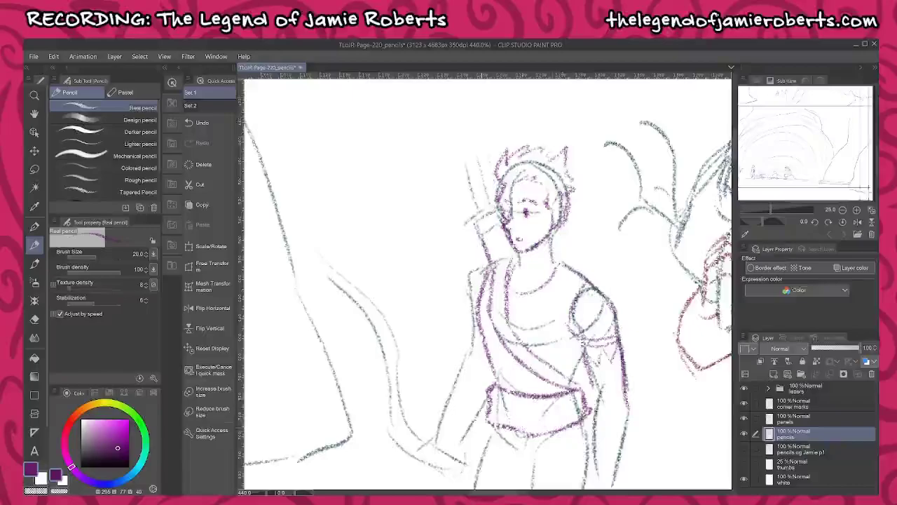
- Outline the walker's bow arm down to the gripping fingers and add a banded cuff at the wrist
mouse_move(491, 265)
left_mouse_down()
mouse_move(468, 282)
mouse_move(468, 350)
mouse_move(439, 453)
mouse_move(425, 453)
mouse_move(446, 468)
mouse_move(458, 460)
mouse_move(462, 475)
left_mouse_up()
left_click_drag(453, 436, 466, 457)
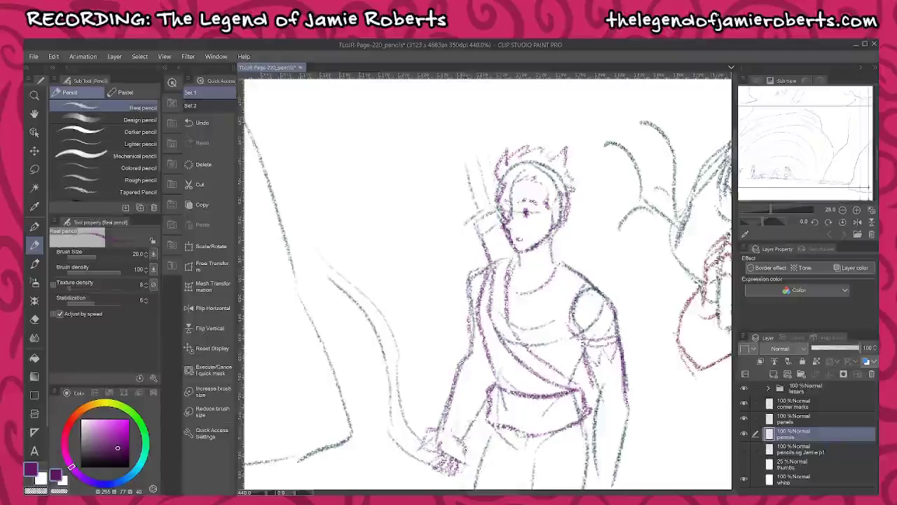
left_click_drag(488, 400, 459, 439)
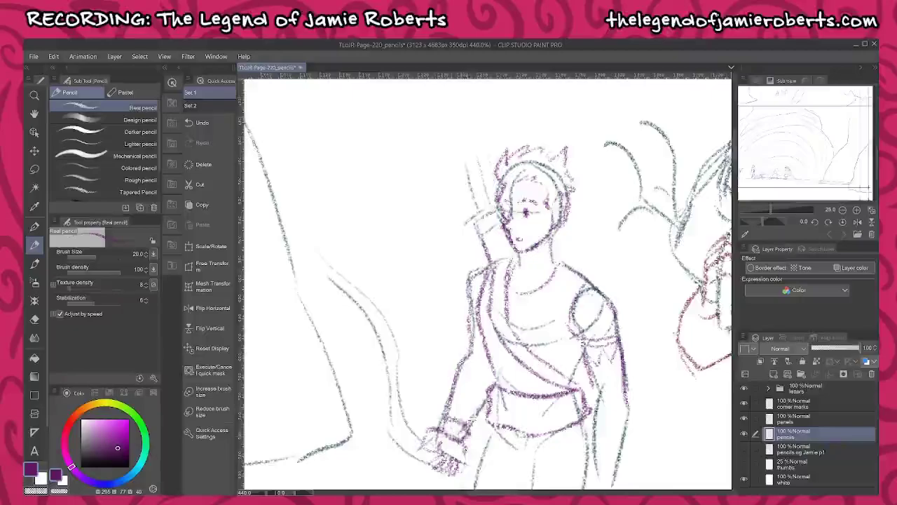
- Trace the forearm of the walker's free arm and close it with a narrow cuff at the wrist
left_click_drag(624, 484, 607, 357)
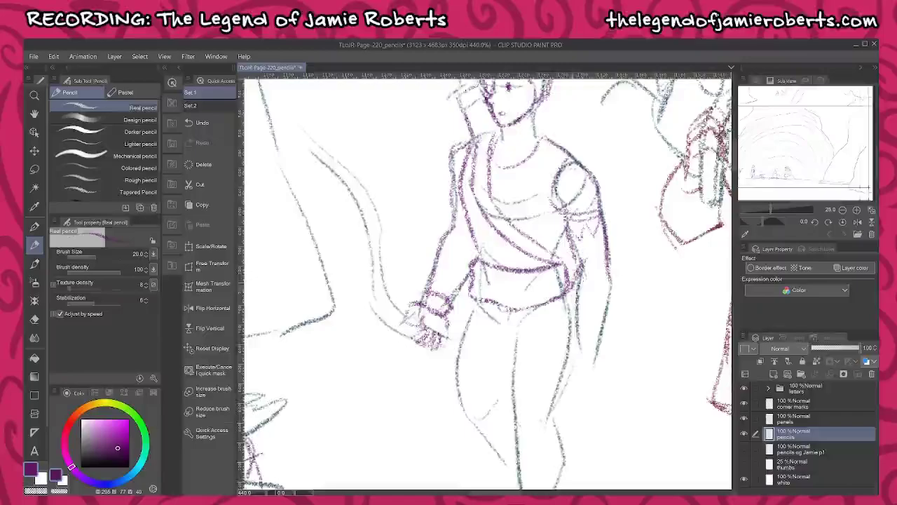
left_click_drag(568, 279, 579, 350)
left_click_drag(612, 273, 605, 357)
mouse_move(576, 347)
left_mouse_down()
mouse_move(605, 355)
mouse_move(568, 358)
mouse_move(569, 378)
left_mouse_up()
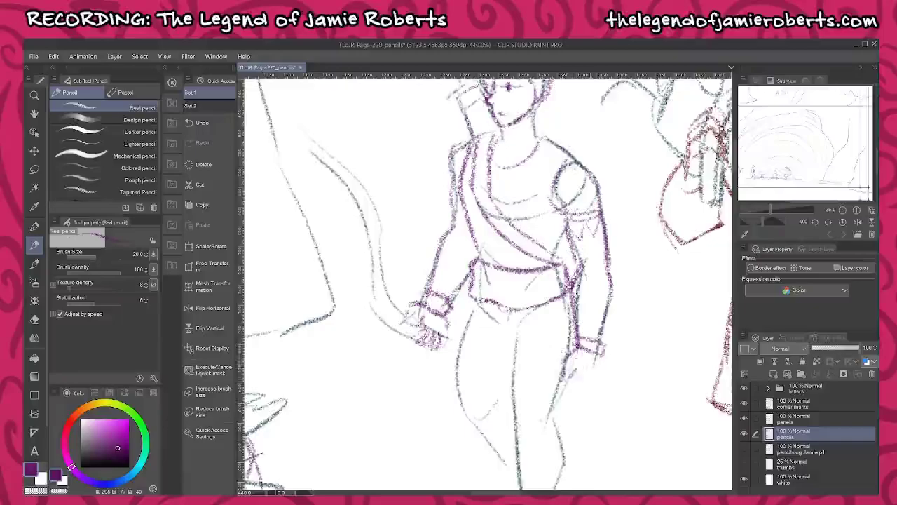
- Undo the first strokes of the walker's free hand and redraw its thumb and hanging fingers below the cuff
key("ctrl+z")
key("ctrl+z")
key("ctrl+z")
key("ctrl+z")
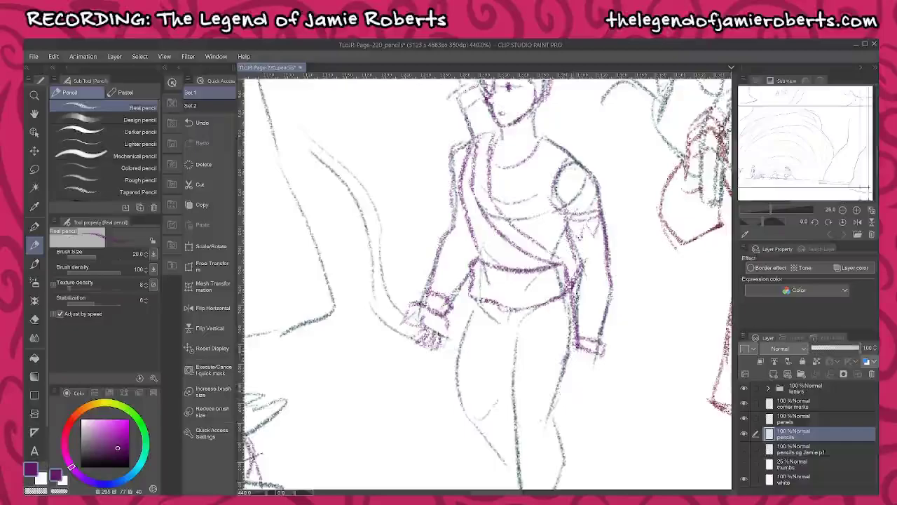
key("ctrl+y")
left_click_drag(561, 353, 550, 380)
mouse_move(559, 371)
left_mouse_down()
mouse_move(544, 386)
mouse_move(574, 385)
left_mouse_up()
left_click_drag(595, 354, 573, 412)
mouse_move(567, 352)
left_mouse_down()
mouse_move(547, 383)
mouse_move(560, 371)
mouse_move(552, 324)
left_mouse_up()
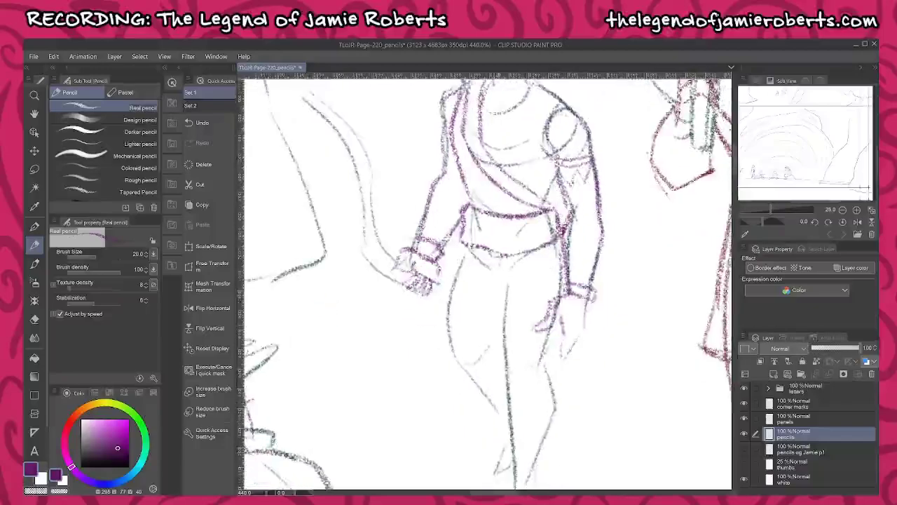
- Draw the walker's baggy trousers with crotch and knee folds, traced thighs and gathered hems below both knees
mouse_move(484, 271)
left_mouse_down()
mouse_move(504, 291)
mouse_move(491, 279)
mouse_move(496, 289)
left_mouse_up()
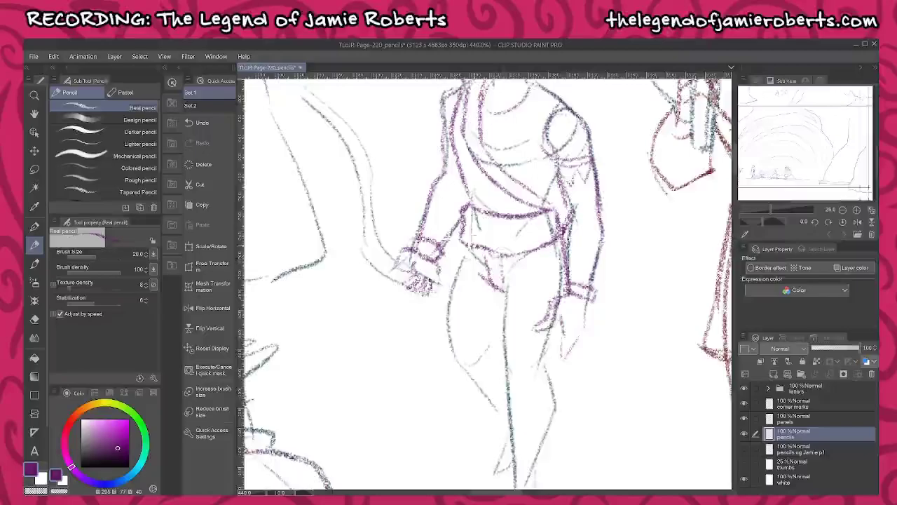
mouse_move(465, 249)
left_mouse_down()
mouse_move(452, 379)
mouse_move(493, 398)
left_mouse_up()
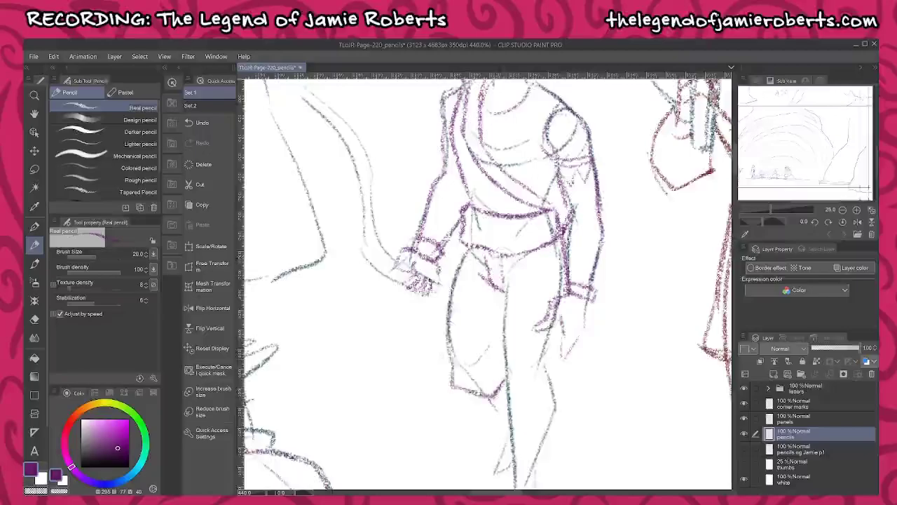
left_click_drag(508, 280, 495, 398)
mouse_move(497, 349)
left_mouse_down()
mouse_move(481, 379)
mouse_move(512, 423)
left_mouse_up()
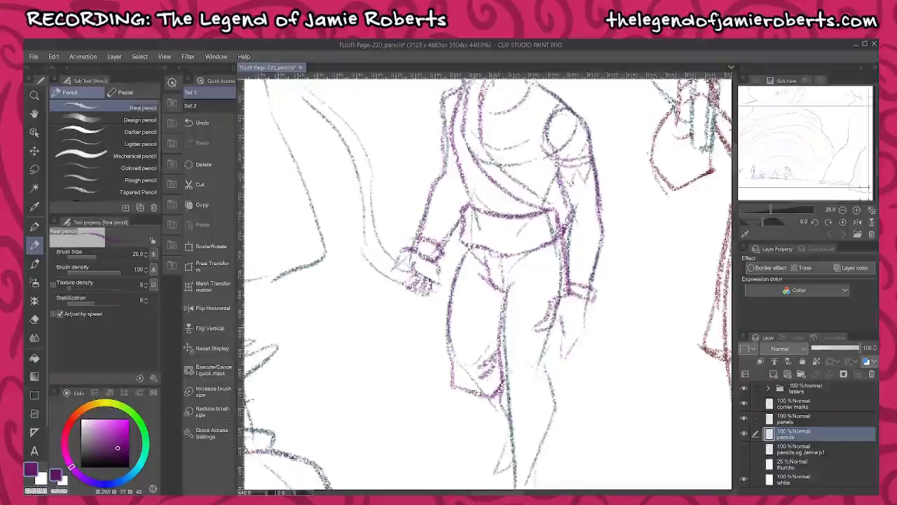
left_click_drag(551, 327, 553, 415)
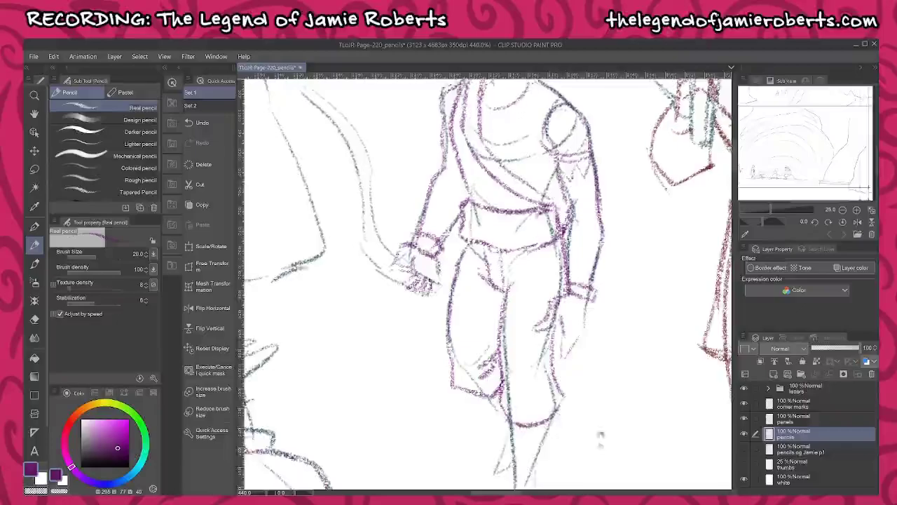
- Draw the eye and facial profile of the figure leaning over the campfire poles and touch up the bent elbow
left_click_drag(601, 440, 612, 309)
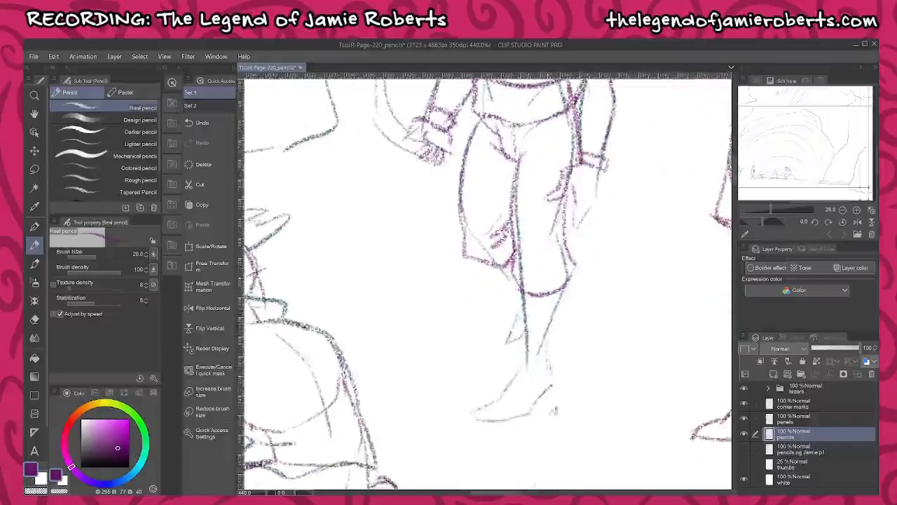
left_click_drag(530, 351, 675, 327)
left_click_drag(517, 331, 680, 369)
left_click_drag(458, 313, 729, 345)
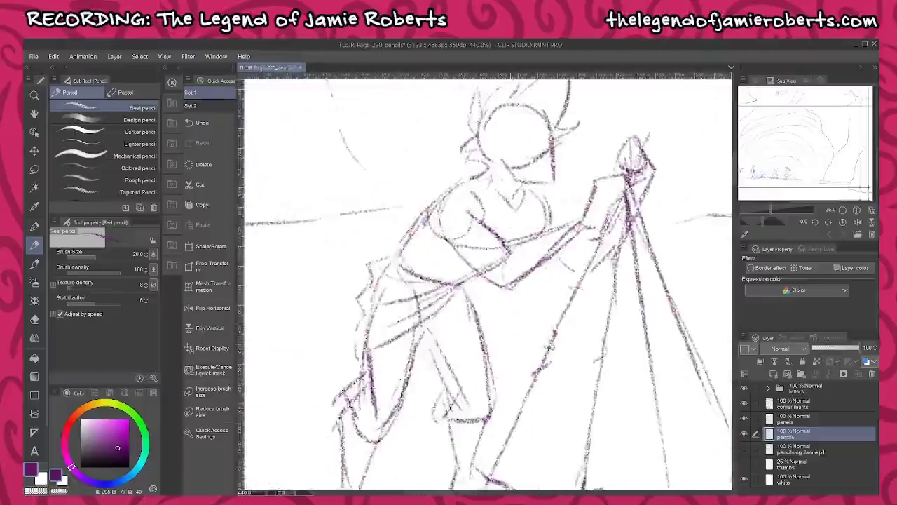
scroll(488, 280, "up", 3)
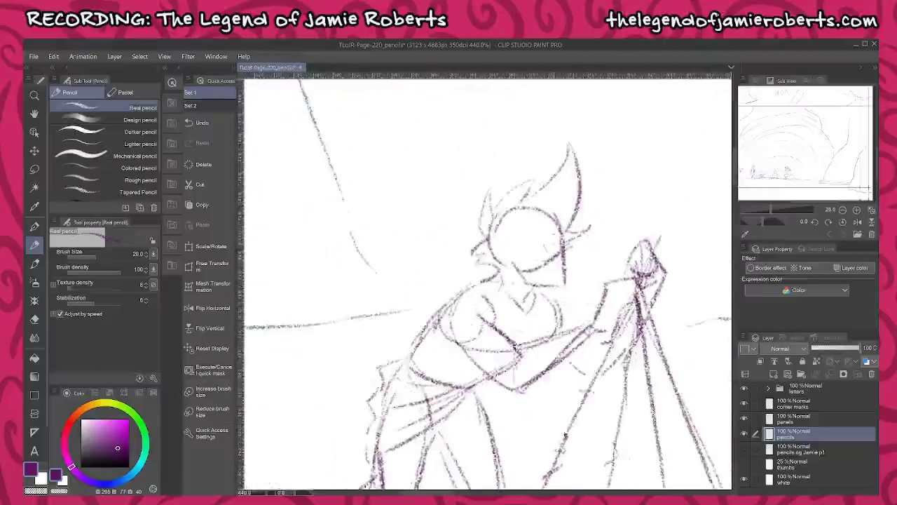
left_click_drag(541, 242, 551, 255)
left_click_drag(555, 245, 575, 268)
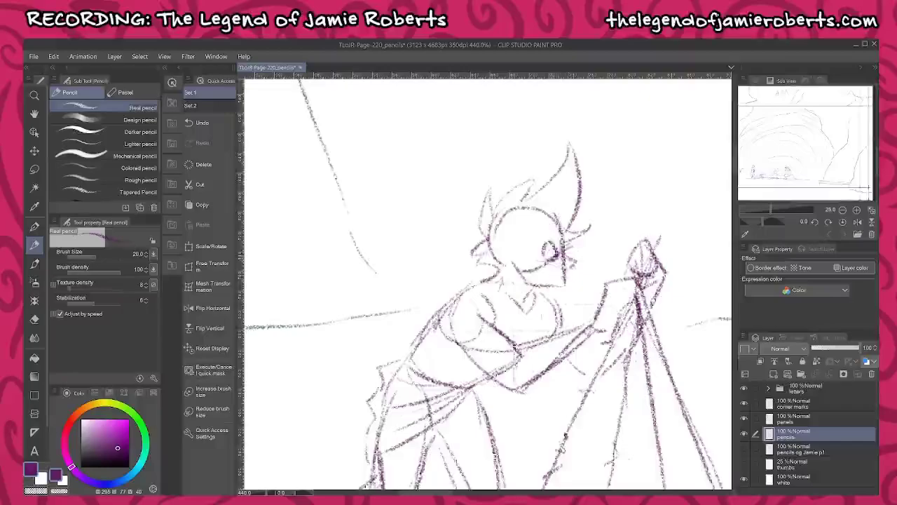
mouse_move(532, 242)
left_mouse_down()
mouse_move(549, 232)
mouse_move(561, 258)
mouse_move(510, 262)
mouse_move(496, 273)
mouse_move(520, 279)
left_mouse_up()
scroll(624, 331, "down", 5)
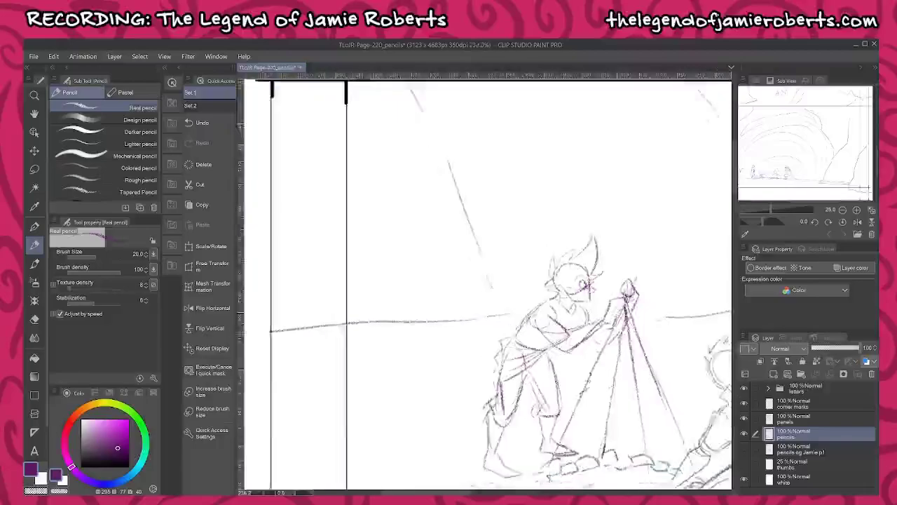
scroll(624, 331, "up", 2)
scroll(598, 319, "up", 3)
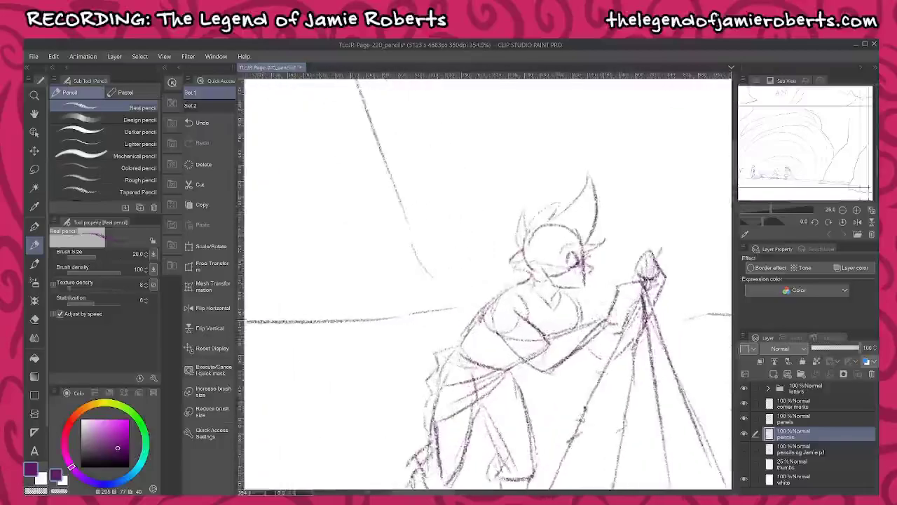
mouse_move(549, 341)
left_mouse_down()
mouse_move(547, 366)
mouse_move(558, 359)
mouse_move(544, 363)
left_mouse_up()
- Draw a cave wall line above the two standing figures and extend the neighbouring rock line to the page's upper edge
scroll(591, 324, "down", 2)
scroll(595, 316, "down", 5)
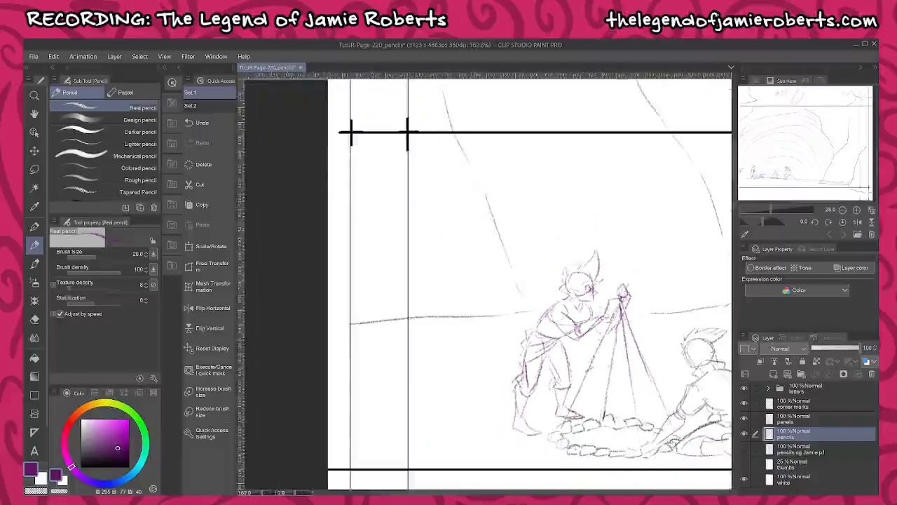
left_click_drag(596, 317, 509, 258)
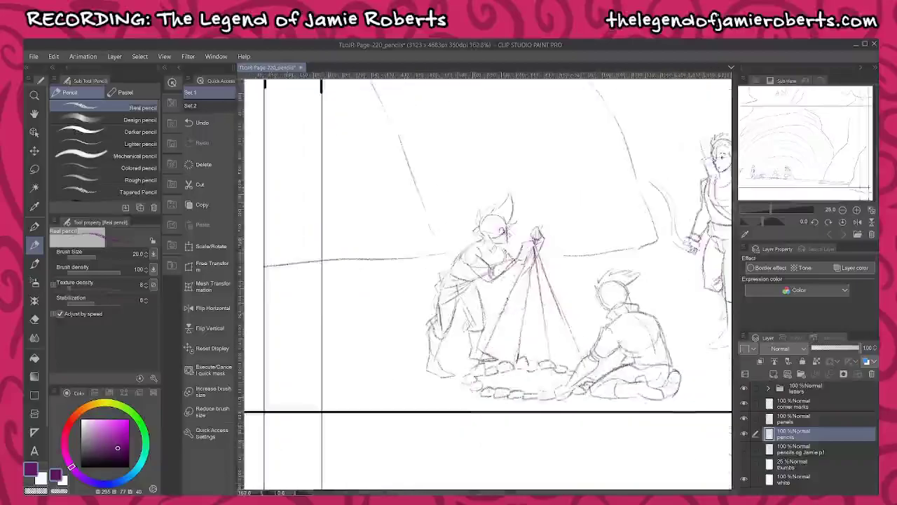
left_click_drag(701, 333, 510, 310)
left_click_drag(653, 322, 563, 342)
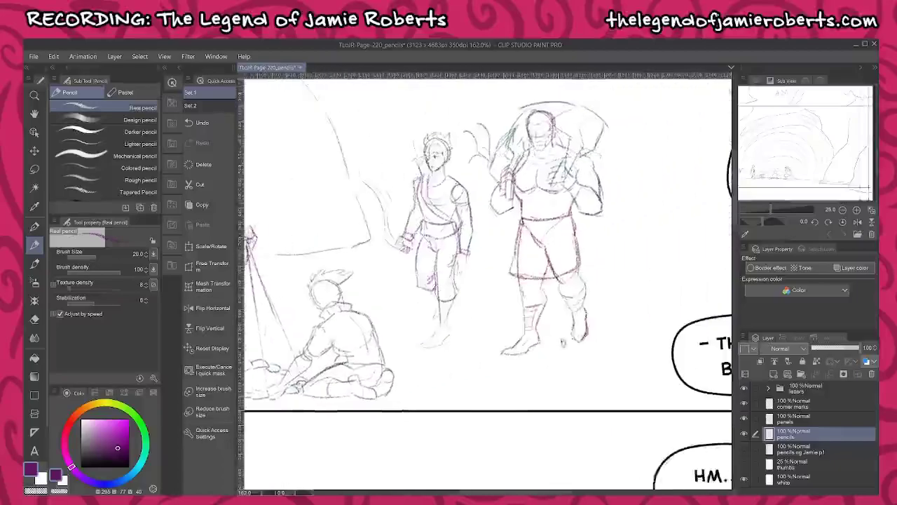
scroll(563, 341, "down", 2)
scroll(669, 293, "down", 3)
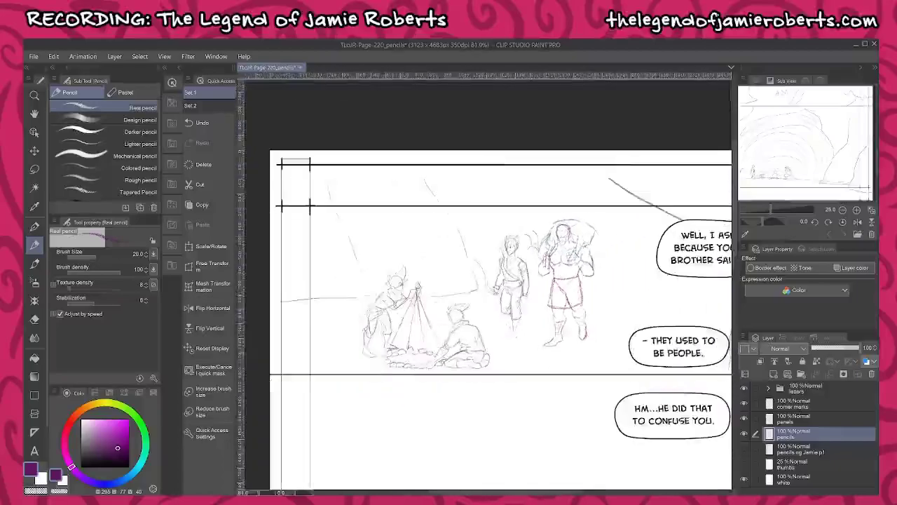
scroll(669, 293, "right", 3)
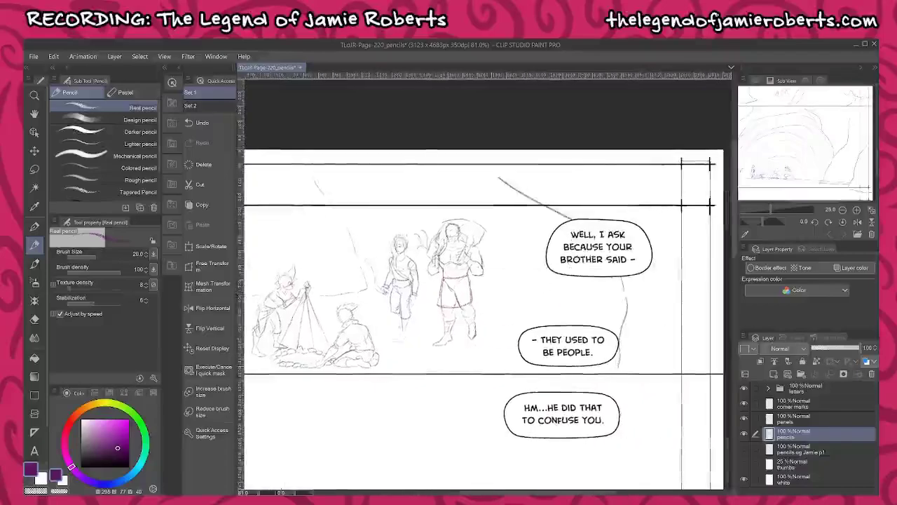
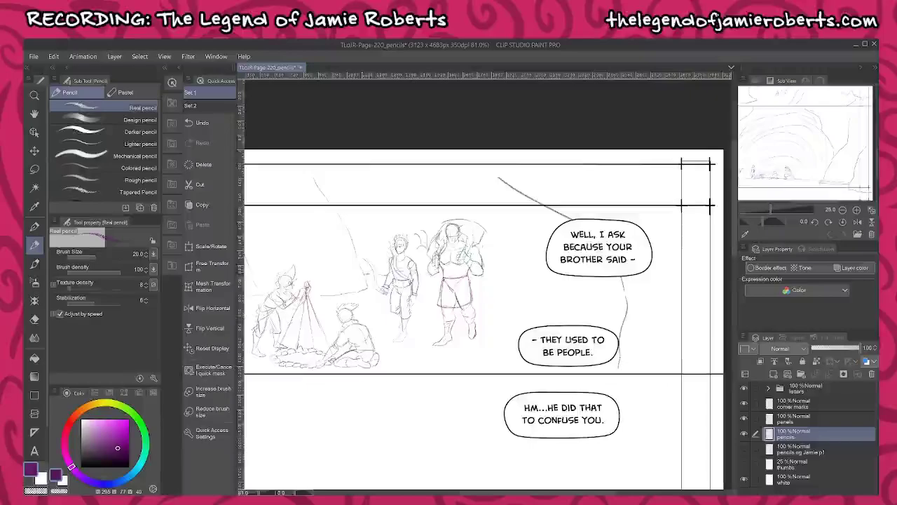
left_click_drag(377, 158, 432, 201)
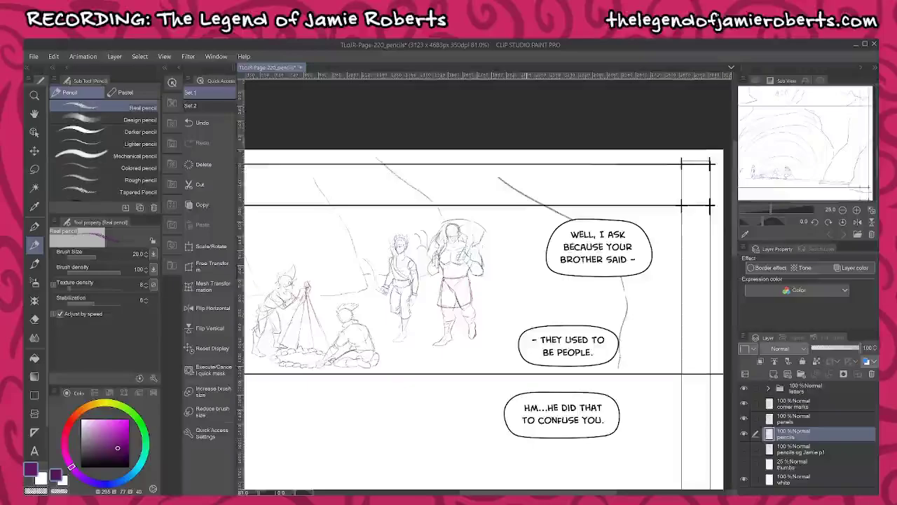
left_click_drag(500, 178, 460, 150)
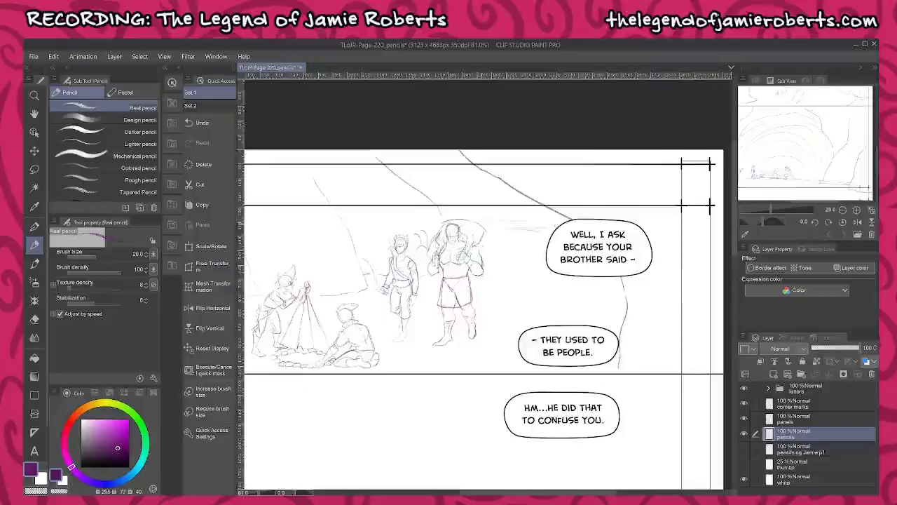
- Check the older Jamie pencils layer, hide it again, and show the thumbs layer as a guide for the second comic panel
left_click_drag(517, 369, 651, 287)
left_click_drag(612, 365, 517, 313)
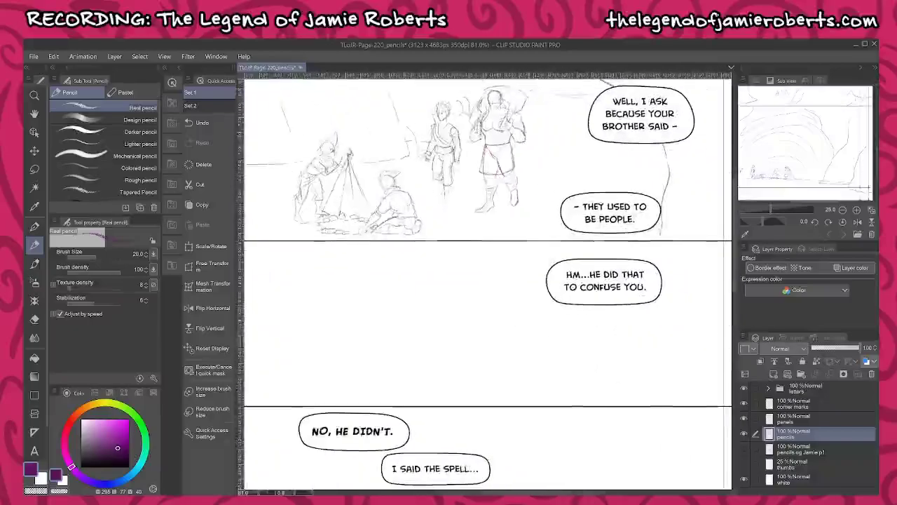
left_click_drag(691, 400, 664, 363)
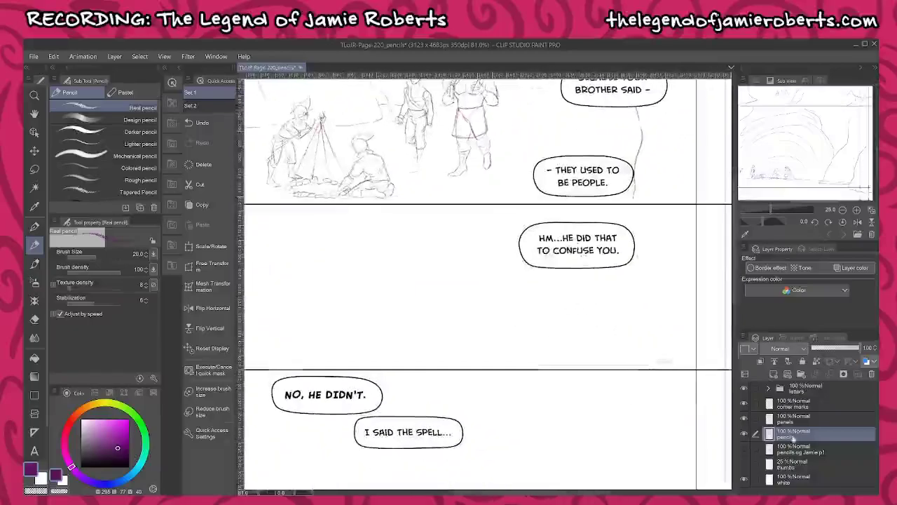
left_click(745, 450)
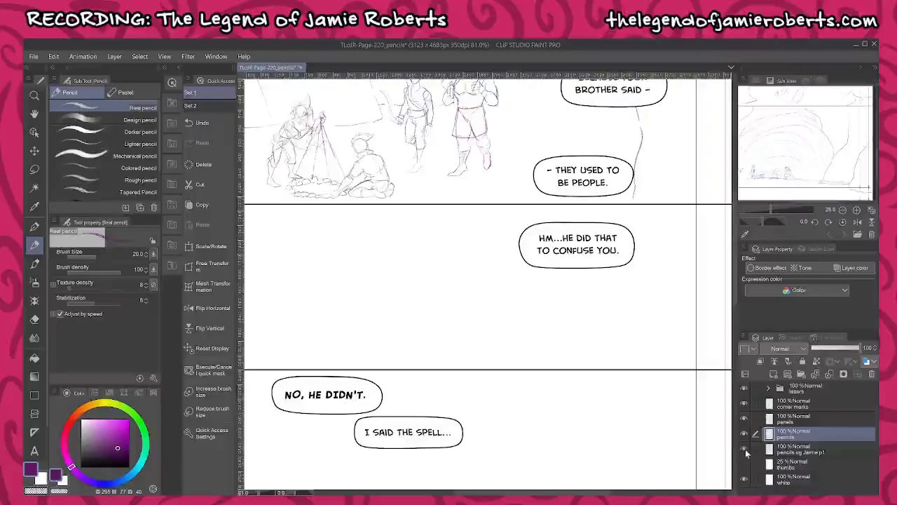
left_click(745, 450)
left_click(745, 464)
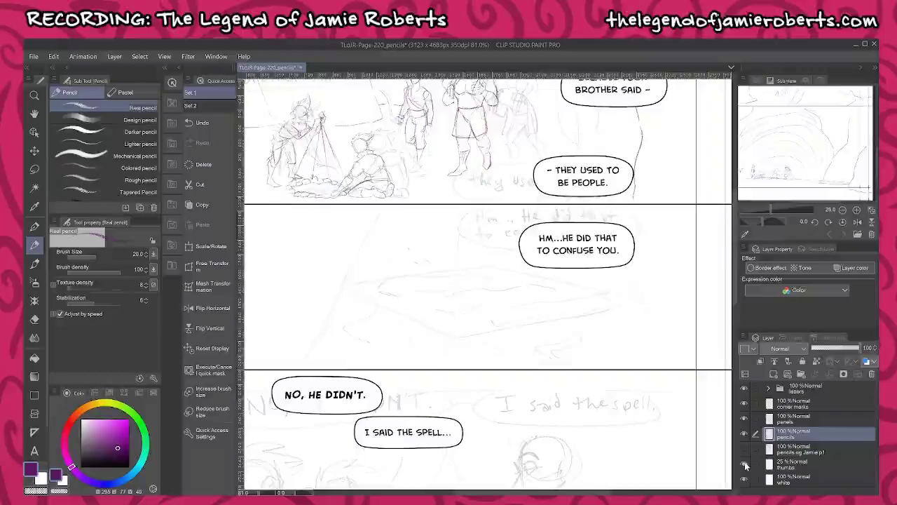
- Hide the thumbs layer and sketch short ground lines and a stump-like shape behind the leaning campfire figure in the first panel
left_click(746, 467)
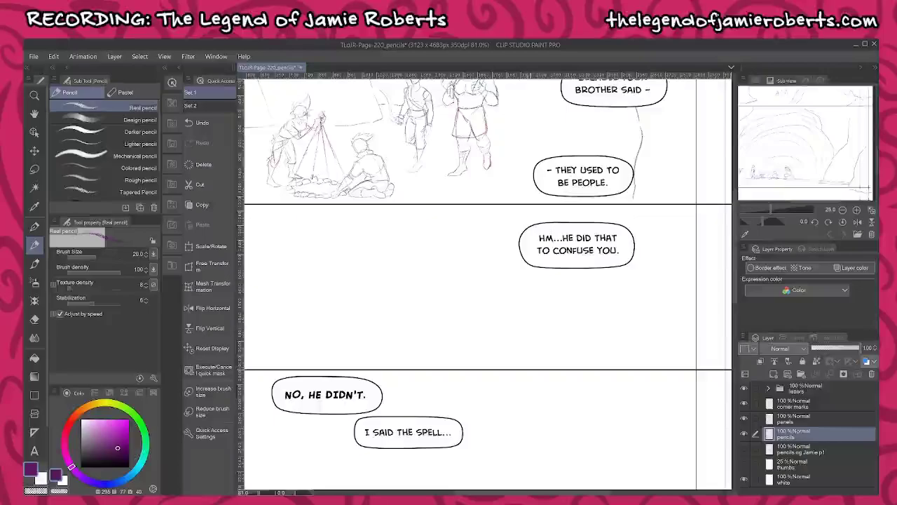
left_click_drag(386, 280, 597, 354)
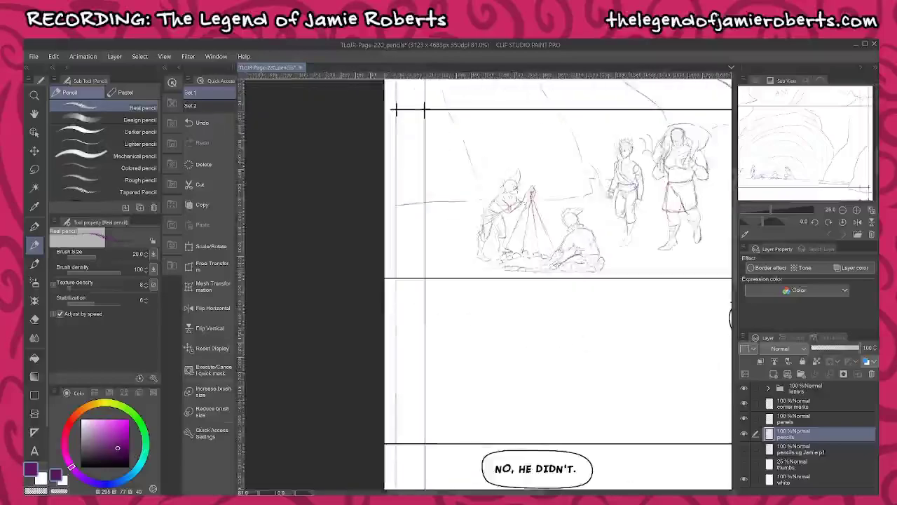
left_click_drag(486, 266, 498, 277)
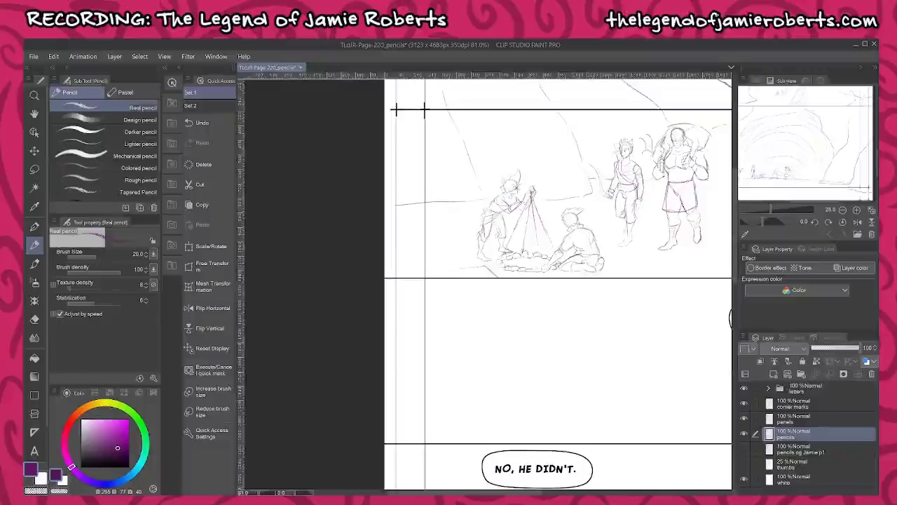
left_click_drag(656, 290, 621, 292)
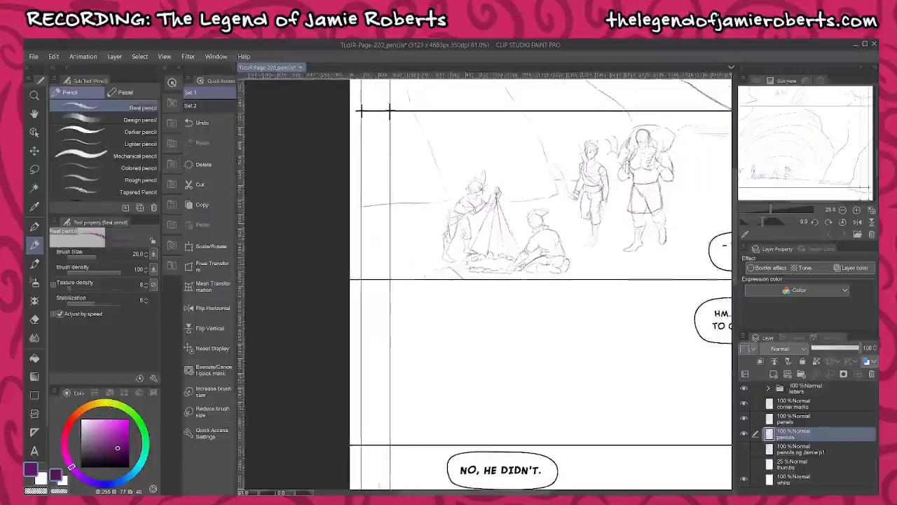
mouse_move(426, 219)
left_mouse_down()
mouse_move(439, 230)
mouse_move(416, 229)
mouse_move(410, 244)
mouse_move(426, 257)
mouse_move(443, 253)
left_mouse_up()
- Draw a low mound with curved inner lines along the first panel's lower edge, between the campfire and the speech balloon
scroll(613, 283, "right", 1)
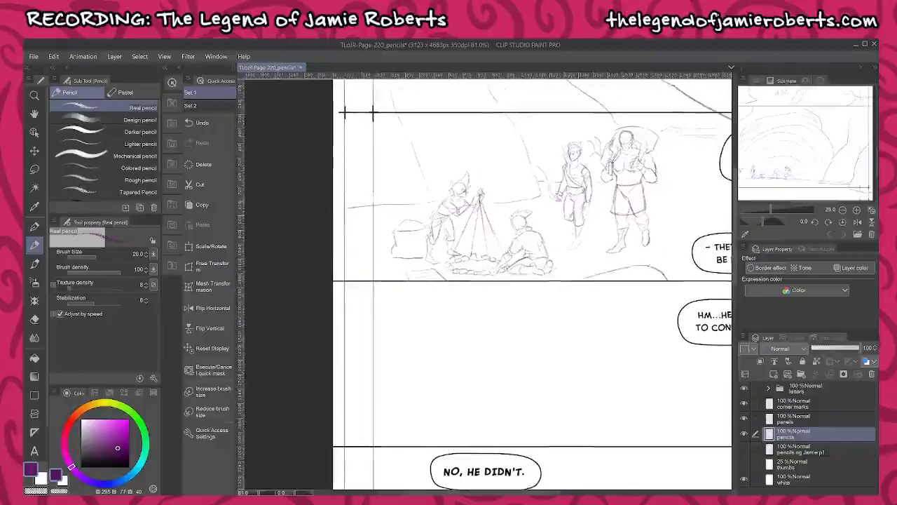
scroll(505, 283, "right", 3)
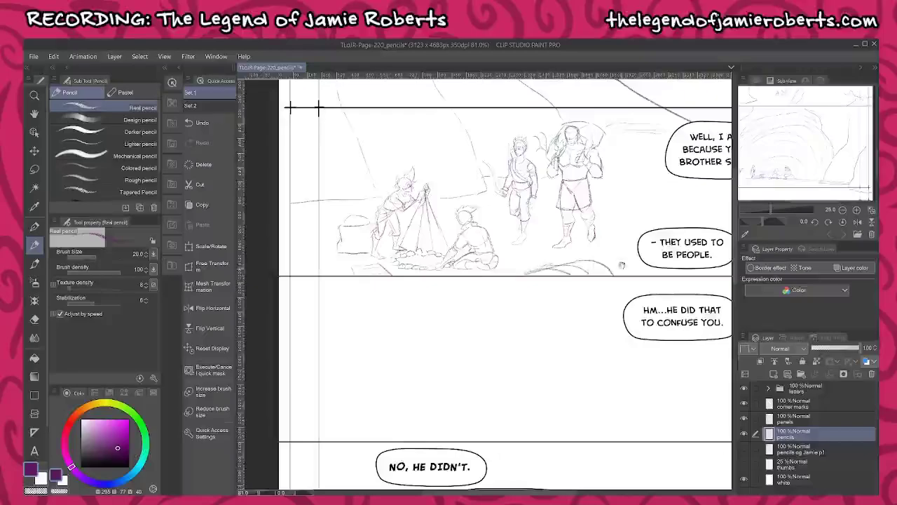
left_click_drag(622, 265, 609, 261)
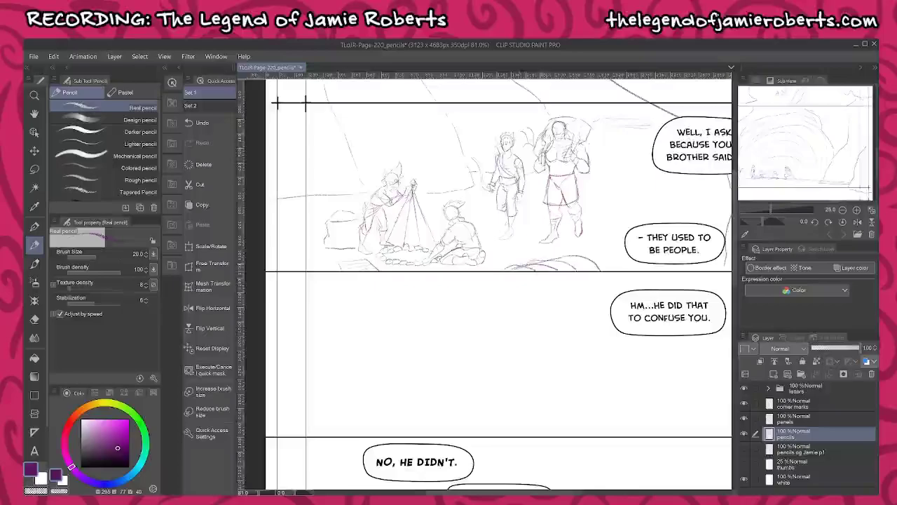
left_click_drag(577, 291, 523, 293)
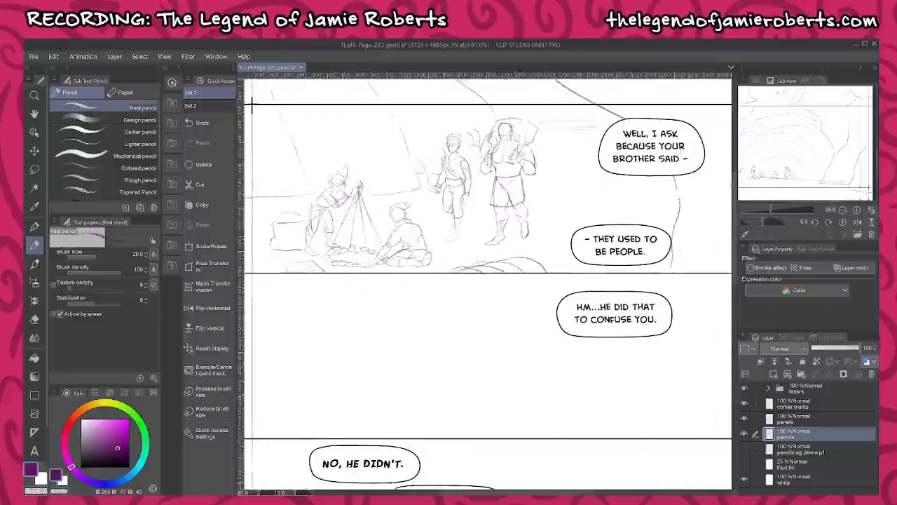
- Draw a flat four-sided outline in perspective across the middle of the second panel and tidy its side edges
scroll(490, 315, "down", 3)
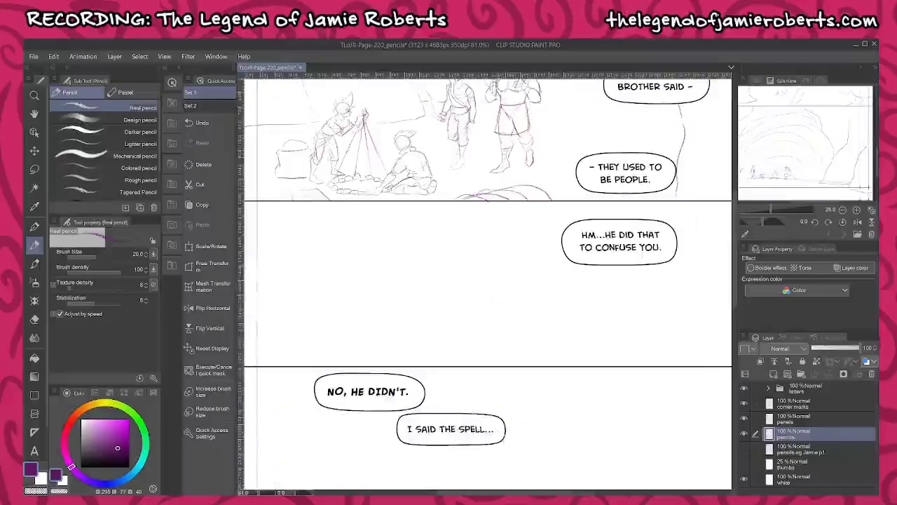
mouse_move(379, 282)
left_mouse_down()
mouse_move(492, 267)
mouse_move(614, 313)
left_mouse_up()
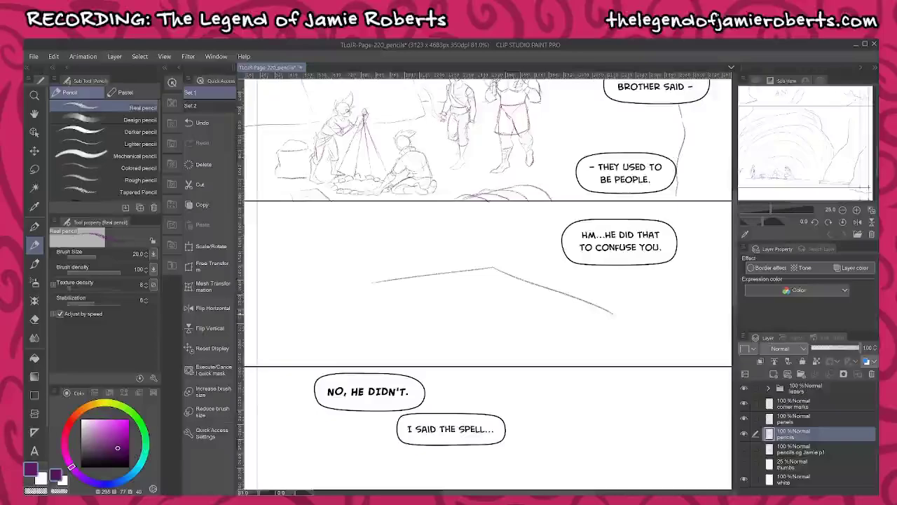
mouse_move(495, 269)
left_mouse_down()
mouse_move(635, 314)
mouse_move(456, 348)
mouse_move(419, 318)
left_mouse_up()
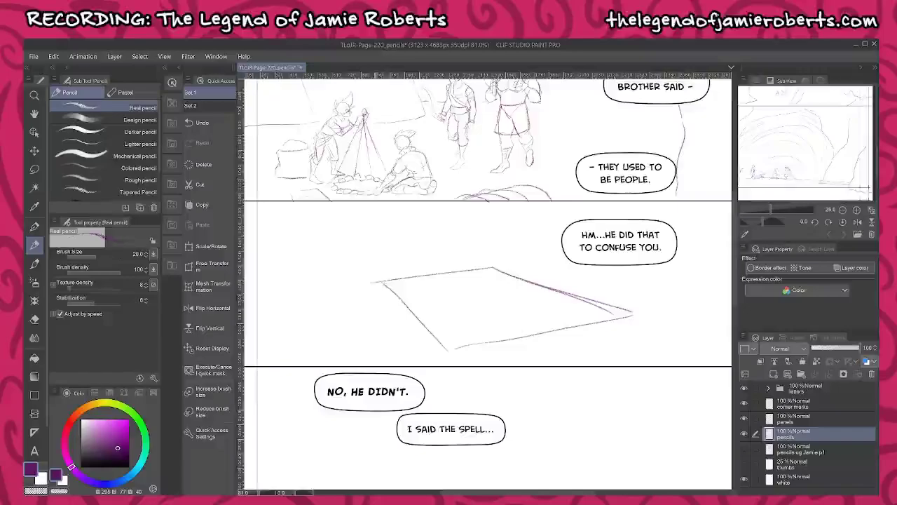
mouse_move(377, 281)
left_mouse_down()
mouse_move(460, 351)
mouse_move(394, 295)
left_mouse_up()
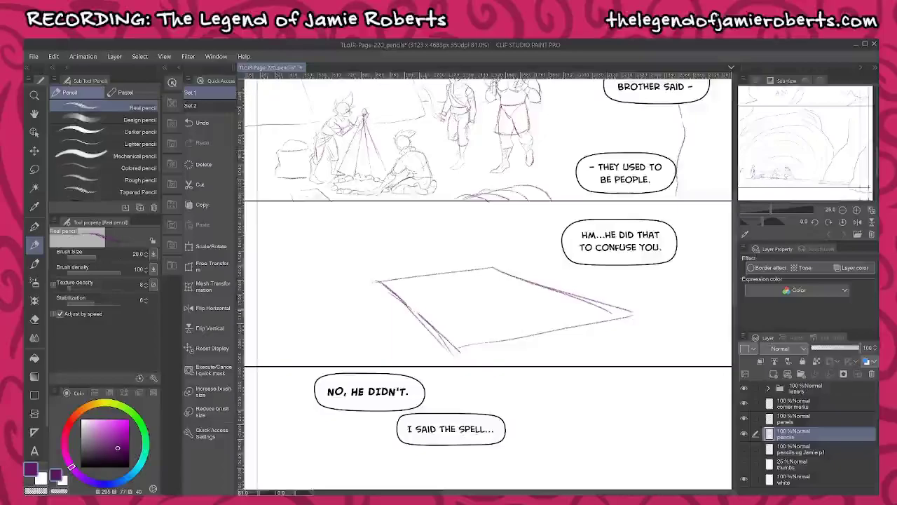
mouse_move(440, 333)
left_mouse_down()
mouse_move(418, 314)
mouse_move(453, 347)
left_mouse_up()
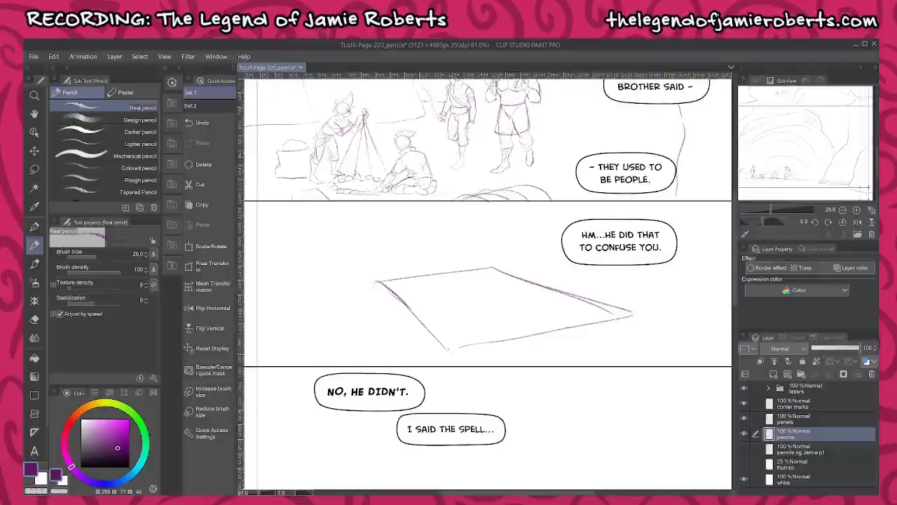
left_click_drag(594, 303, 611, 313)
- Draw long slanted lines through the four corners of the flat outline, redrawing the leftmost one at a steeper slant
left_click_drag(387, 209, 378, 284)
left_click_drag(379, 281, 367, 358)
mouse_move(448, 364)
left_mouse_down()
mouse_move(458, 223)
mouse_move(487, 213)
left_mouse_up()
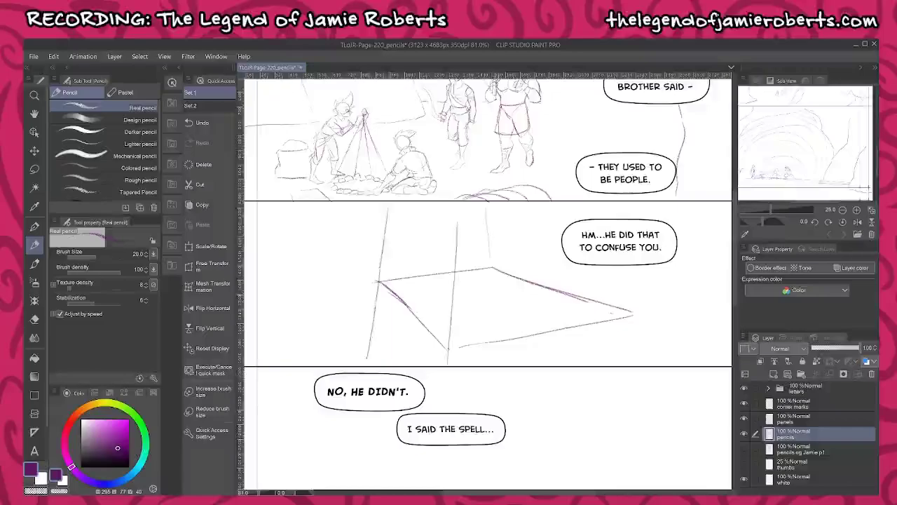
left_click_drag(490, 258, 516, 358)
left_click_drag(659, 358, 606, 270)
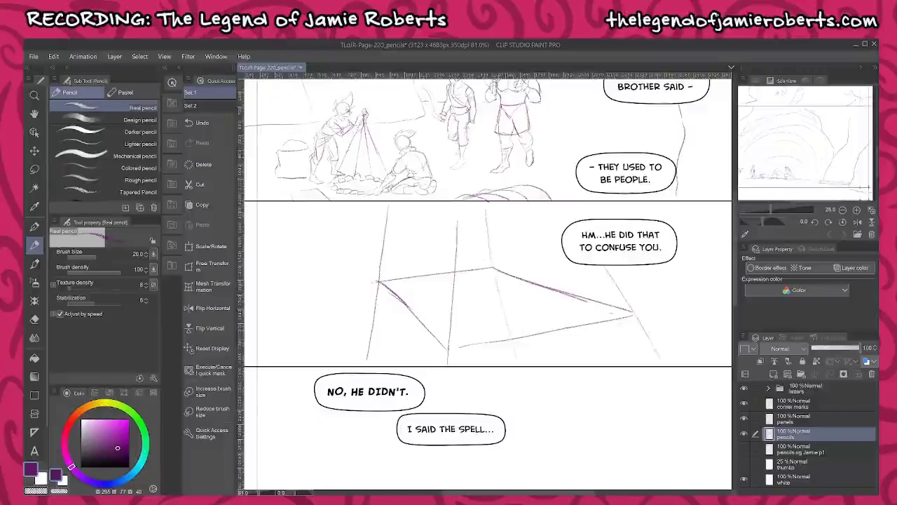
mouse_move(401, 205)
left_mouse_down()
mouse_move(354, 365)
mouse_move(371, 341)
mouse_move(387, 215)
left_mouse_up()
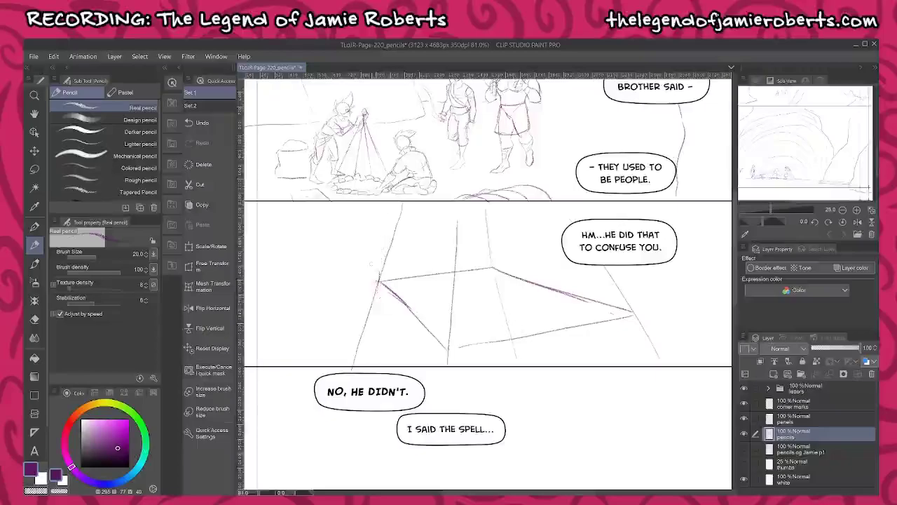
left_click_drag(460, 204, 457, 246)
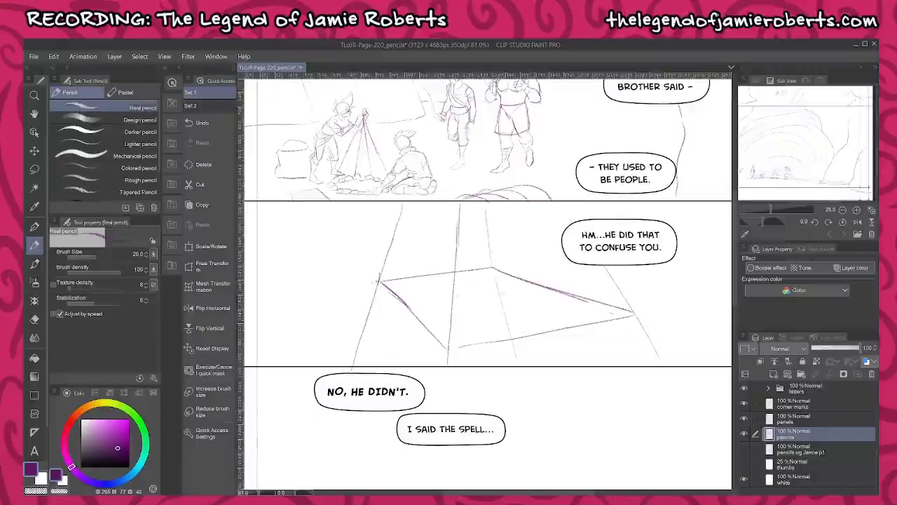
- Sketch two rounded, elongated shapes with curved contour lines on the back half of the flat outline and darken its rear edge
scroll(498, 296, "up", 2)
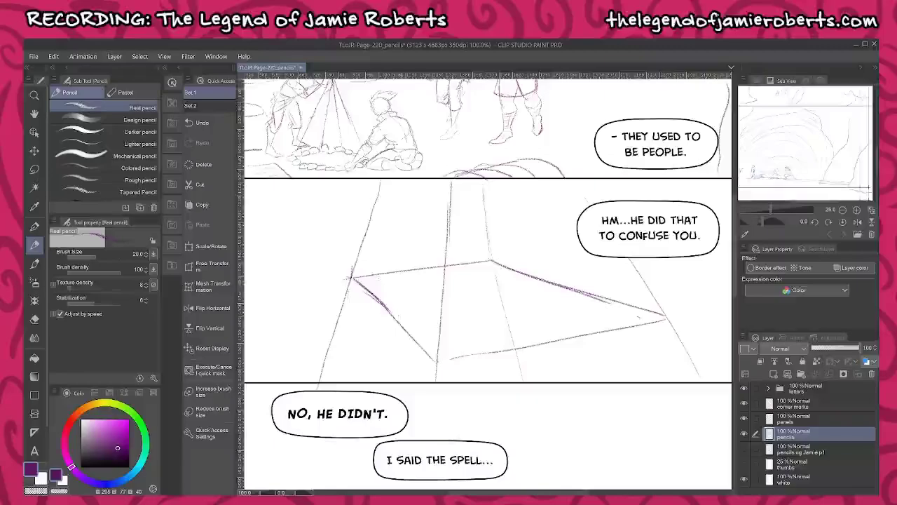
mouse_move(403, 299)
left_mouse_down()
mouse_move(380, 286)
mouse_move(392, 263)
mouse_move(425, 270)
left_mouse_up()
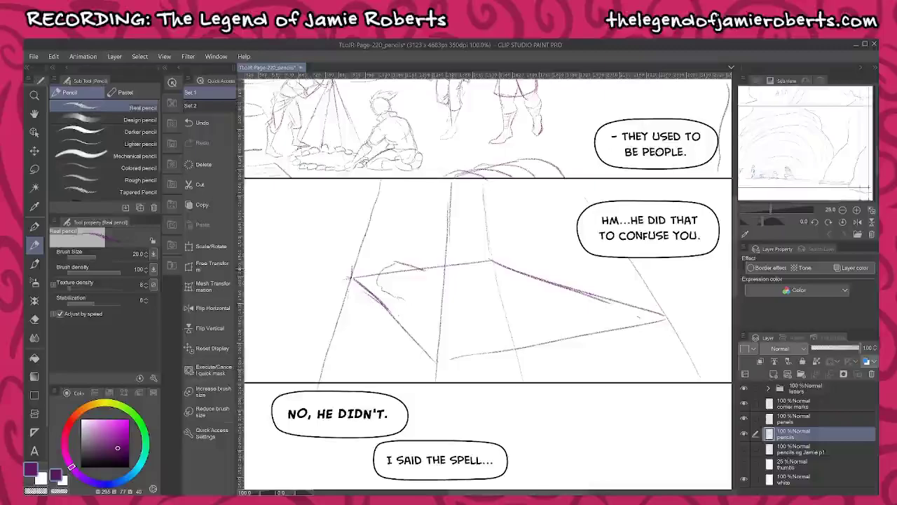
mouse_move(418, 268)
left_mouse_down()
mouse_move(480, 280)
mouse_move(414, 298)
mouse_move(385, 295)
mouse_move(382, 277)
mouse_move(392, 275)
mouse_move(405, 294)
mouse_move(470, 278)
left_mouse_up()
mouse_move(529, 284)
left_mouse_down()
mouse_move(491, 278)
mouse_move(473, 295)
mouse_move(443, 302)
mouse_move(509, 307)
mouse_move(537, 291)
mouse_move(504, 283)
left_mouse_up()
left_click_drag(490, 293, 500, 285)
left_click_drag(450, 309, 471, 303)
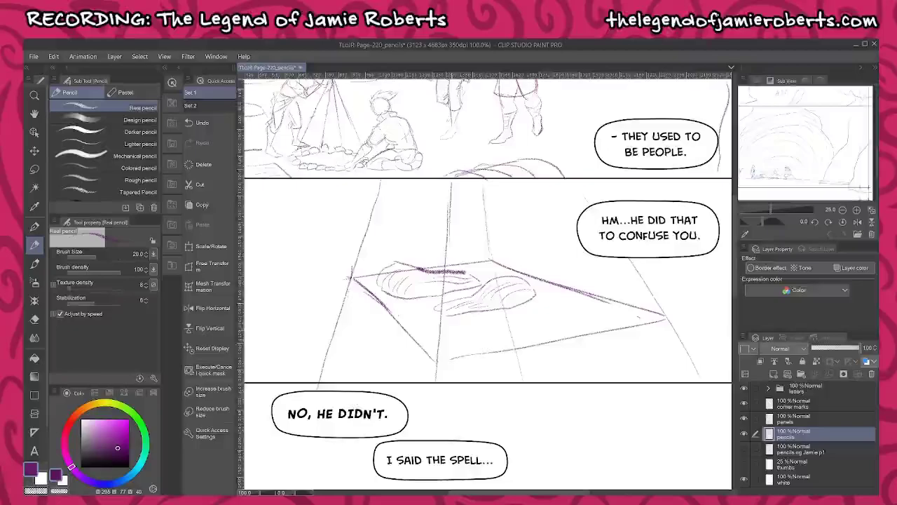
- Add a long block-like shape along the flat outline's front edge and a rounded shape near its far right corner
mouse_move(450, 328)
left_mouse_down()
mouse_move(449, 340)
mouse_move(550, 310)
mouse_move(449, 322)
mouse_move(474, 343)
mouse_move(554, 325)
left_mouse_up()
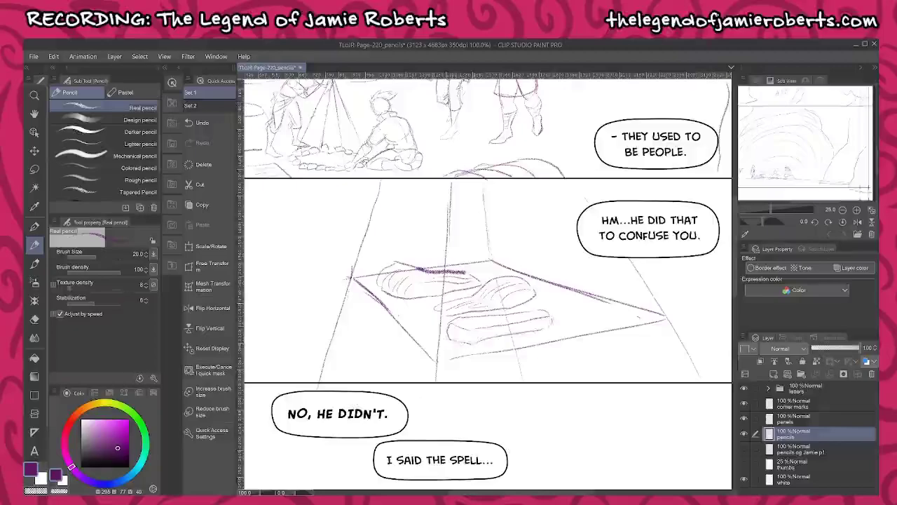
left_click_drag(482, 319, 537, 314)
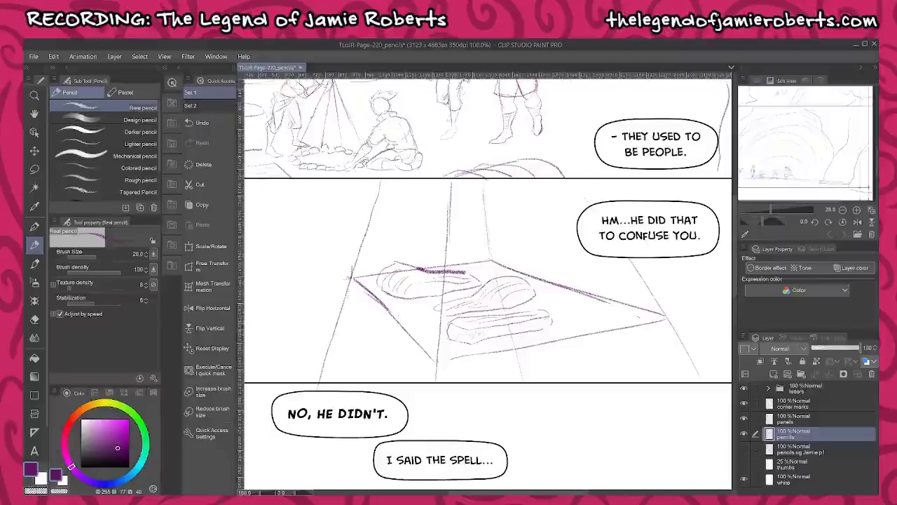
mouse_move(612, 309)
left_mouse_down()
mouse_move(561, 299)
mouse_move(555, 318)
mouse_move(623, 323)
mouse_move(617, 306)
mouse_move(601, 301)
mouse_move(586, 316)
mouse_move(555, 313)
mouse_move(614, 310)
left_mouse_up()
left_click_drag(583, 300, 594, 303)
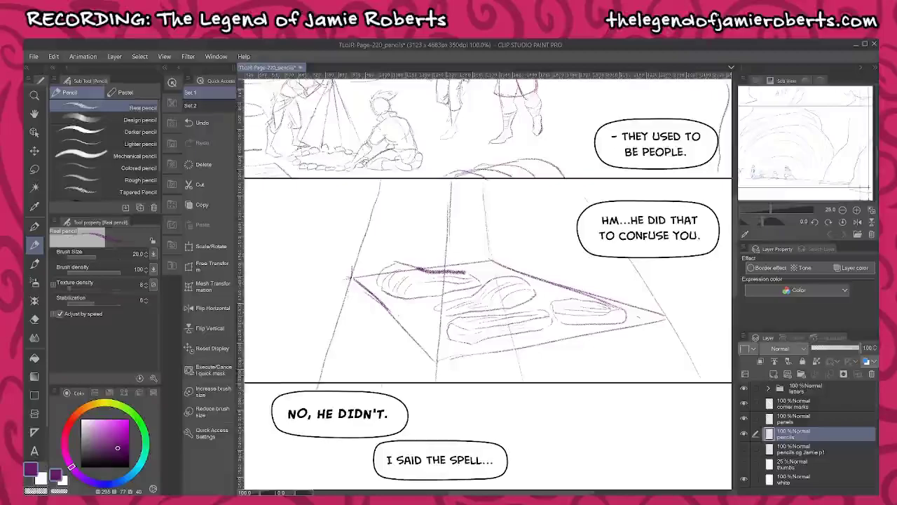
- Draw tufts of grass in front of the flat outline along the second panel's lower edge
mouse_move(398, 378)
left_mouse_down()
mouse_move(395, 353)
mouse_move(414, 351)
left_mouse_up()
mouse_move(542, 352)
left_mouse_down()
mouse_move(554, 372)
mouse_move(567, 369)
left_mouse_up()
mouse_move(570, 363)
left_mouse_down()
mouse_move(593, 341)
mouse_move(610, 376)
mouse_move(621, 362)
left_mouse_up()
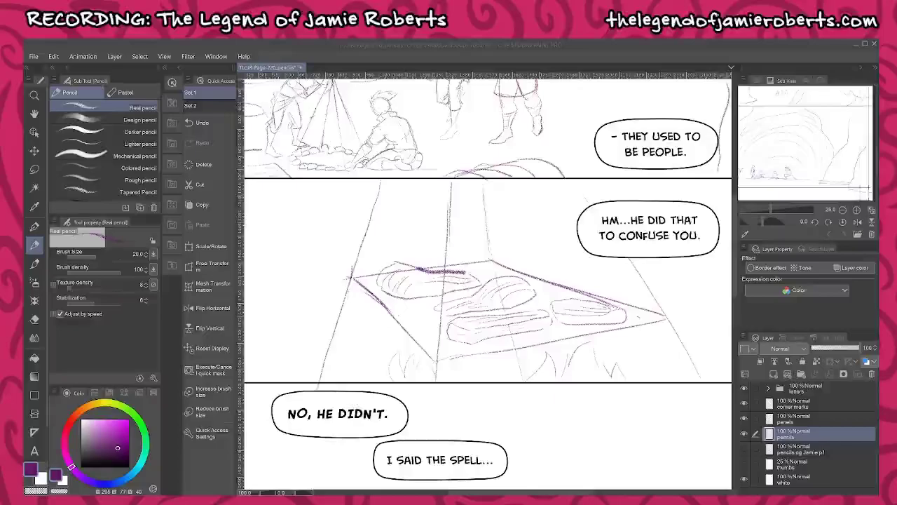
left_click_drag(617, 308, 549, 293)
scroll(552, 273, "down", 4)
scroll(479, 280, "down", 2)
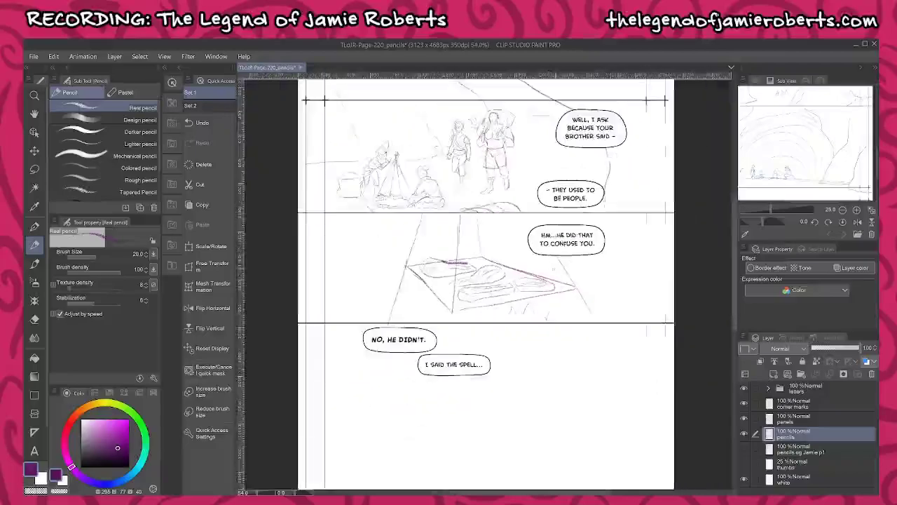